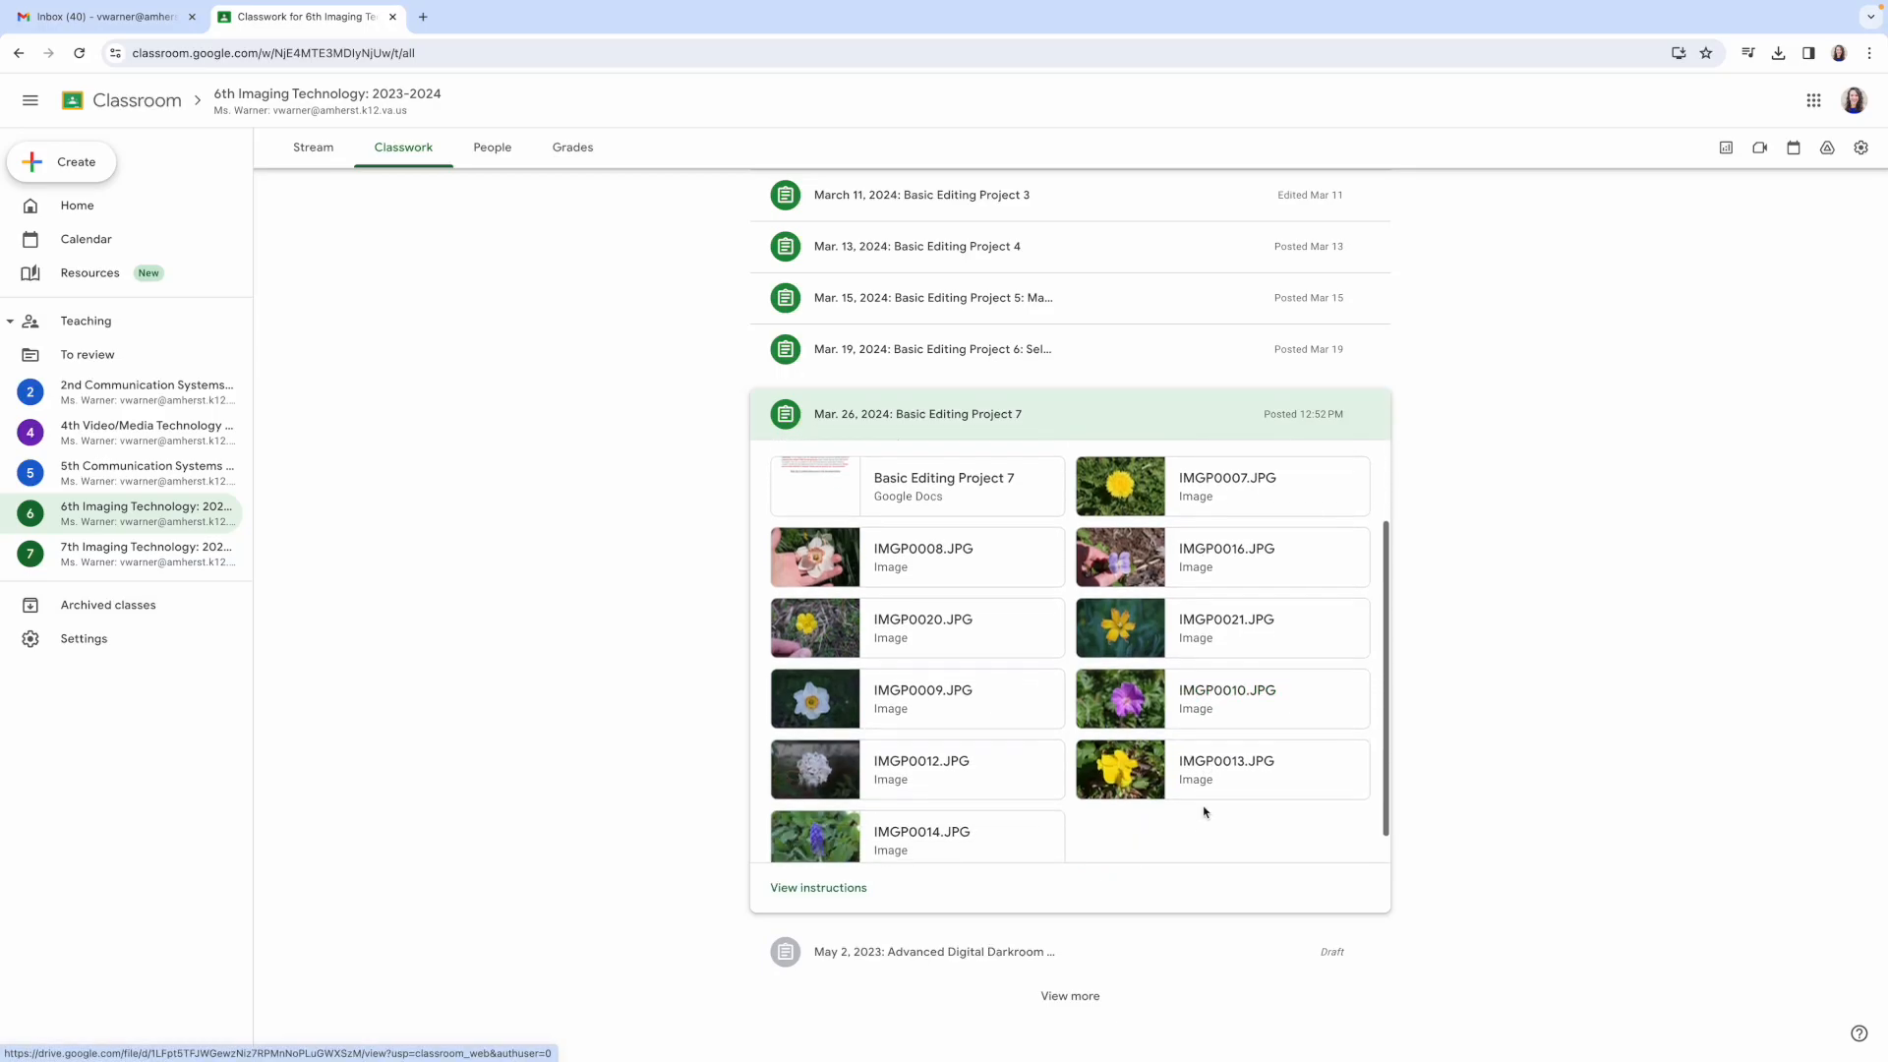
Step: Look through the photo attachments and instructions of the Basic Editing Project 7 assignment
{"action": "scroll", "coordinate": [1190, 712], "scroll_direction": "up", "scroll_amount": 3}
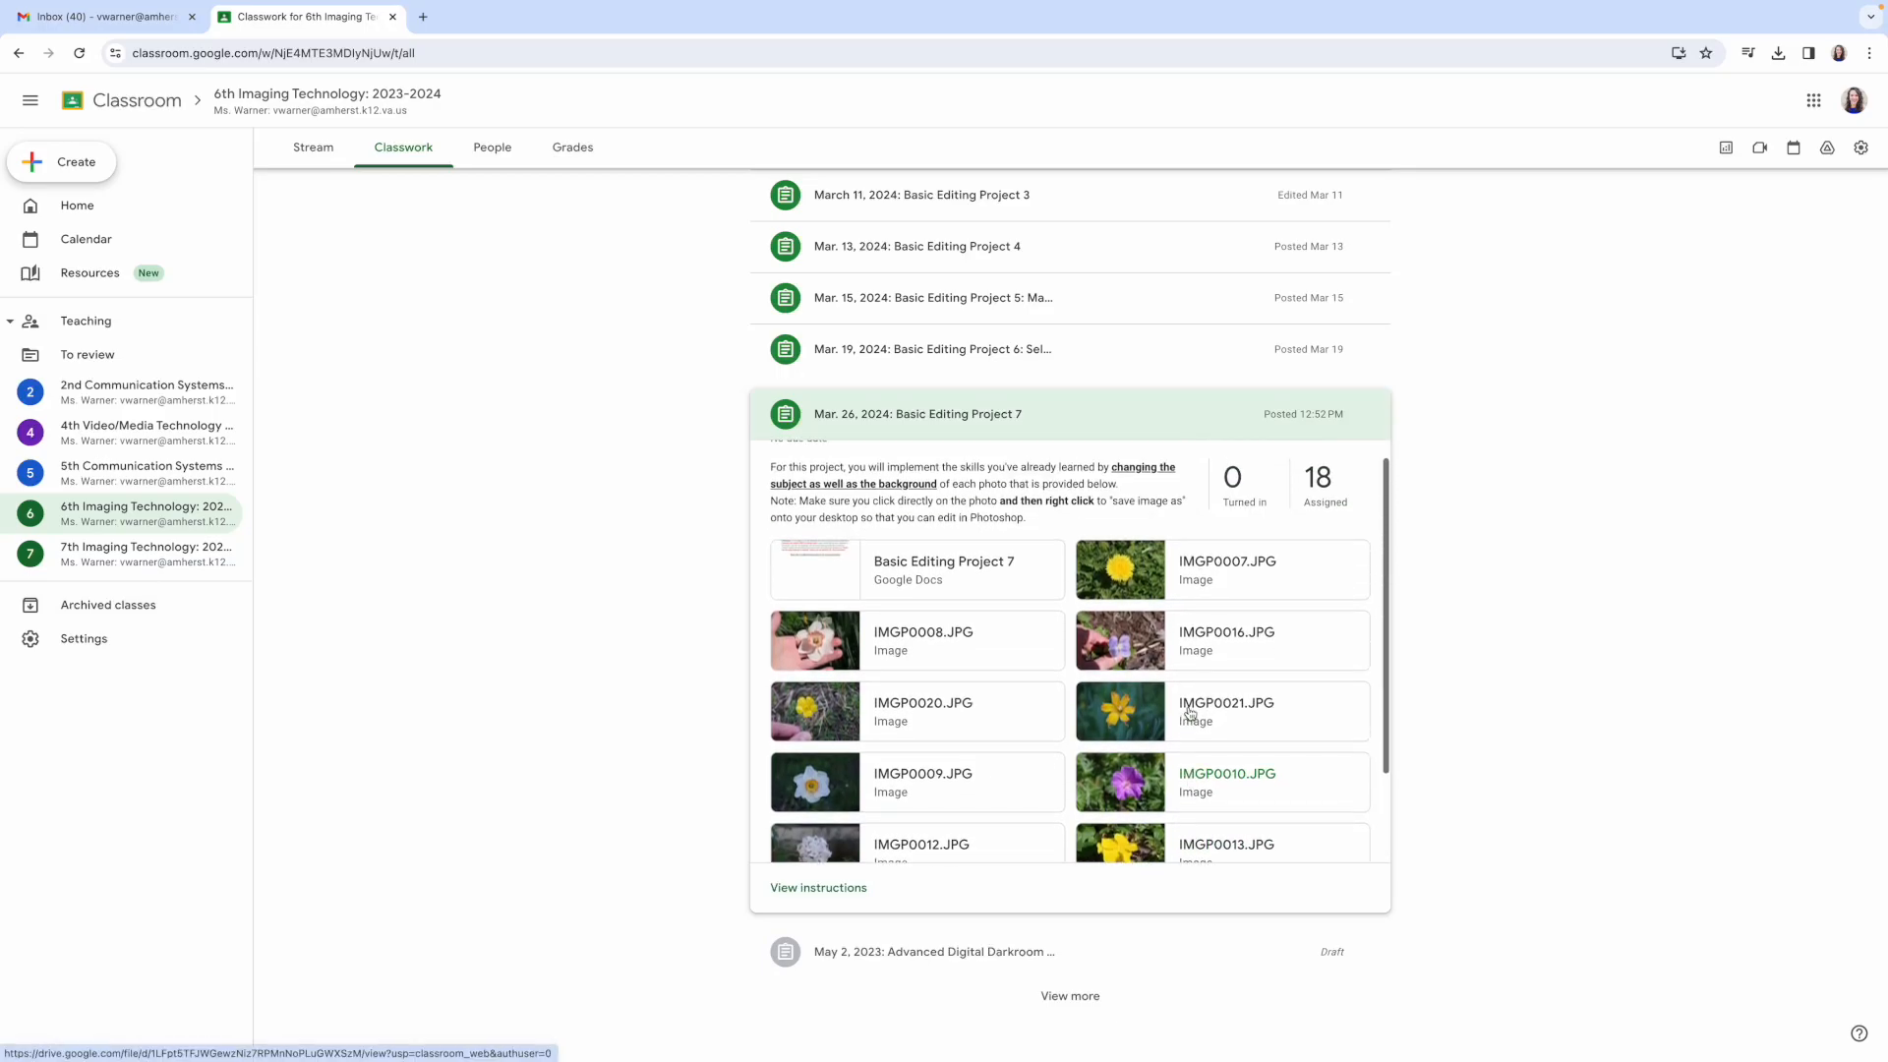
{"action": "scroll", "coordinate": [1190, 712], "scroll_direction": "down", "scroll_amount": 3}
{"action": "scroll", "coordinate": [1190, 712], "scroll_direction": "up", "scroll_amount": 3}
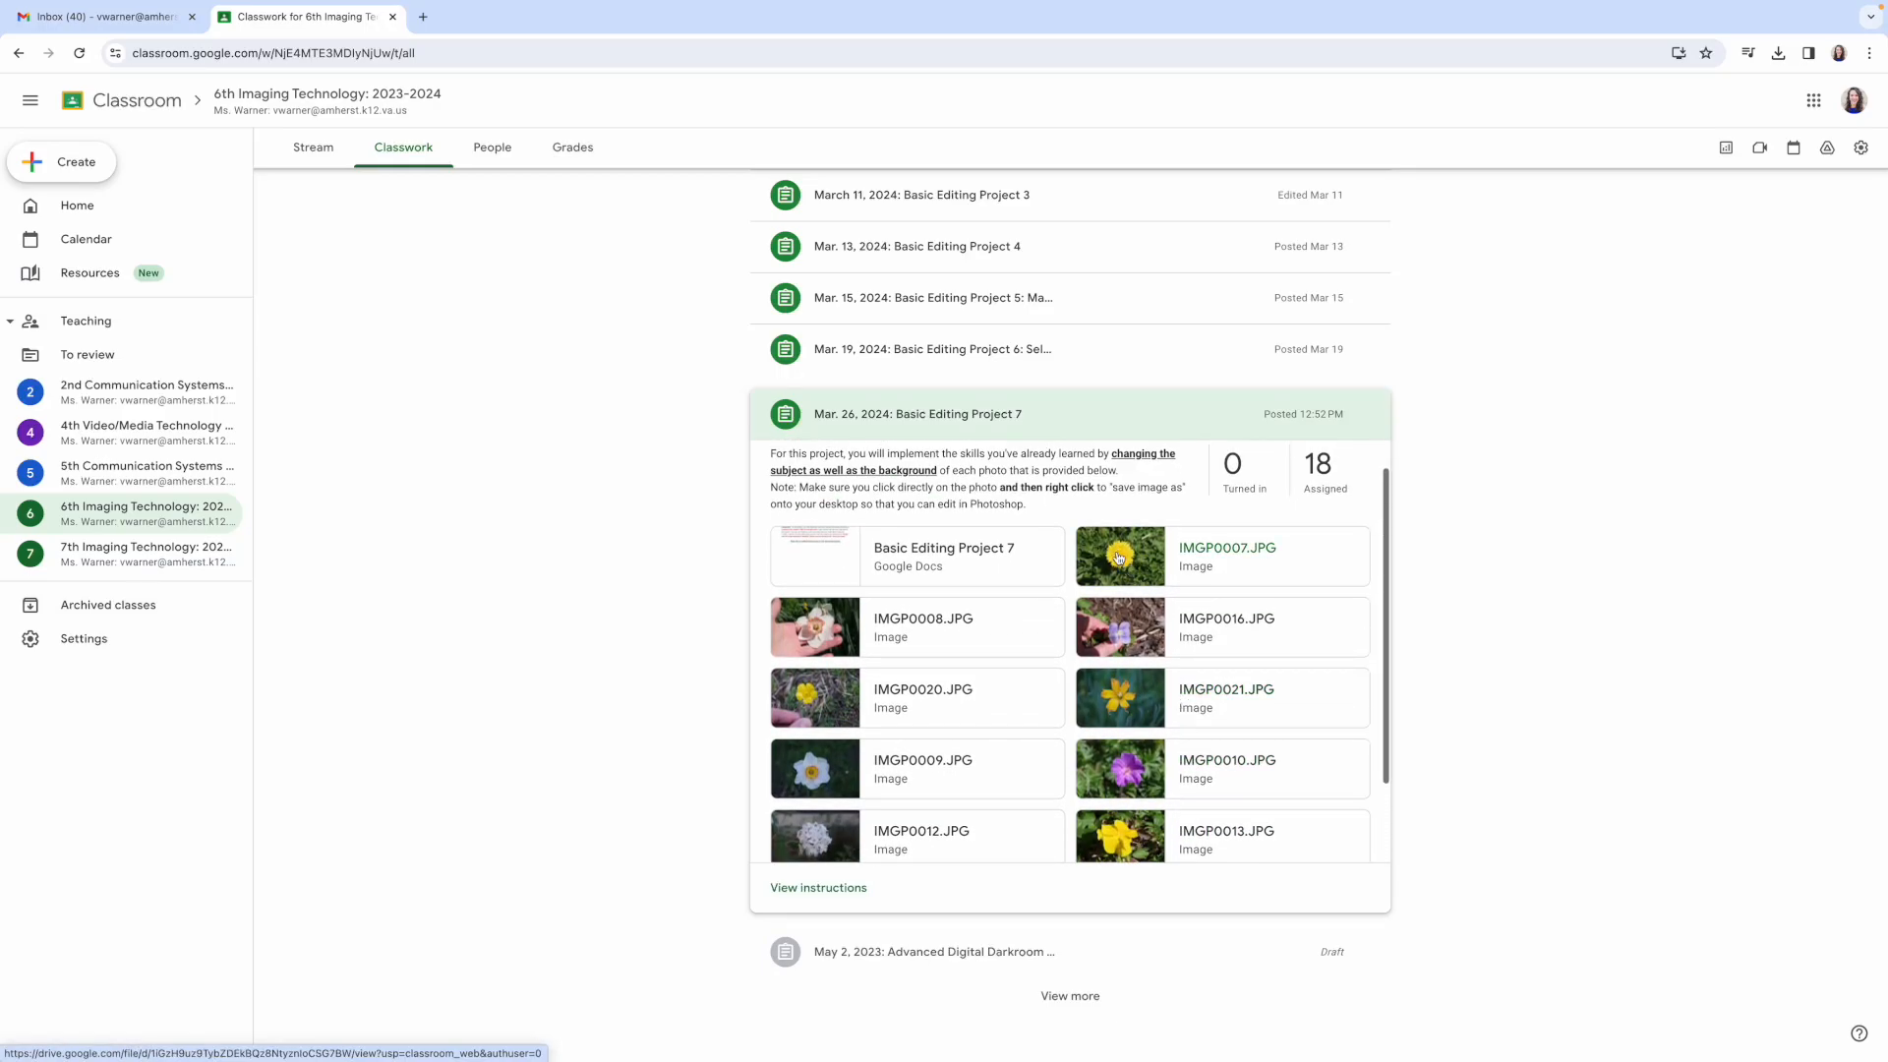
{"action": "scroll", "coordinate": [1148, 816], "scroll_direction": "down", "scroll_amount": 3}
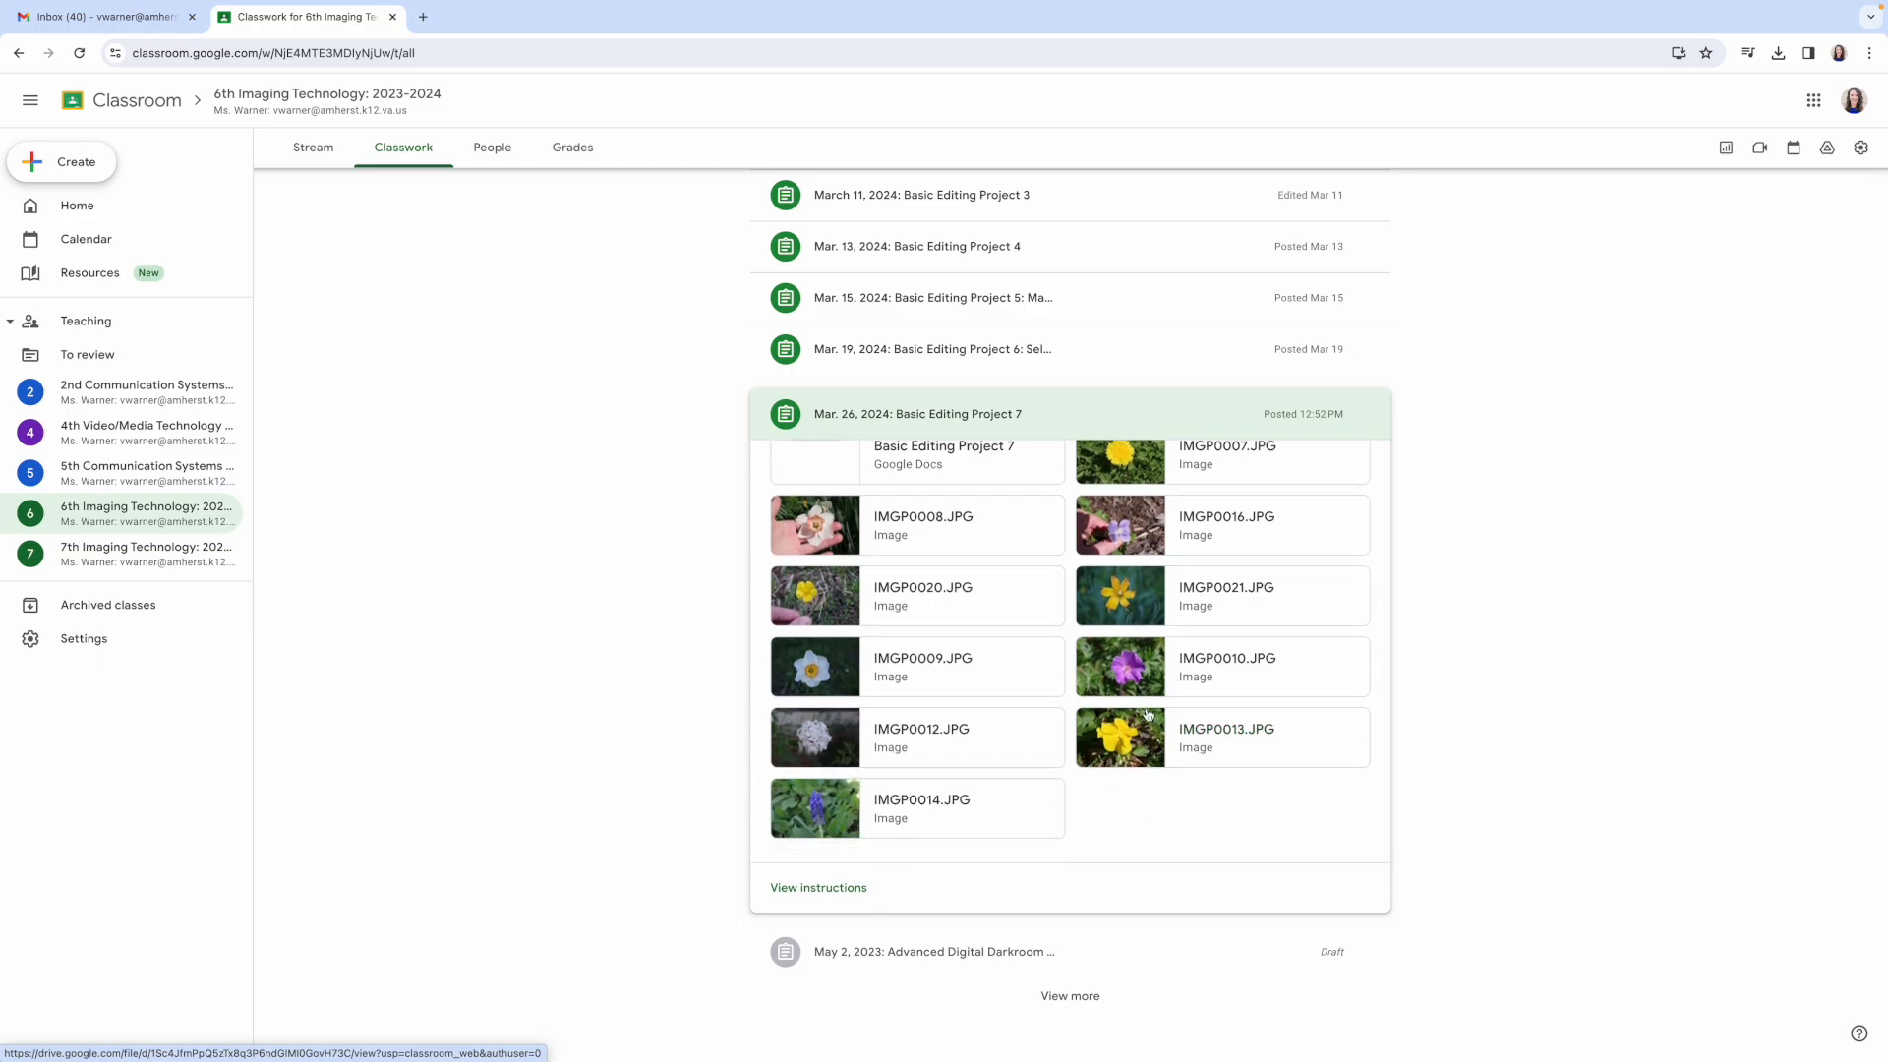
{"action": "scroll", "coordinate": [1153, 687], "scroll_direction": "up", "scroll_amount": 1}
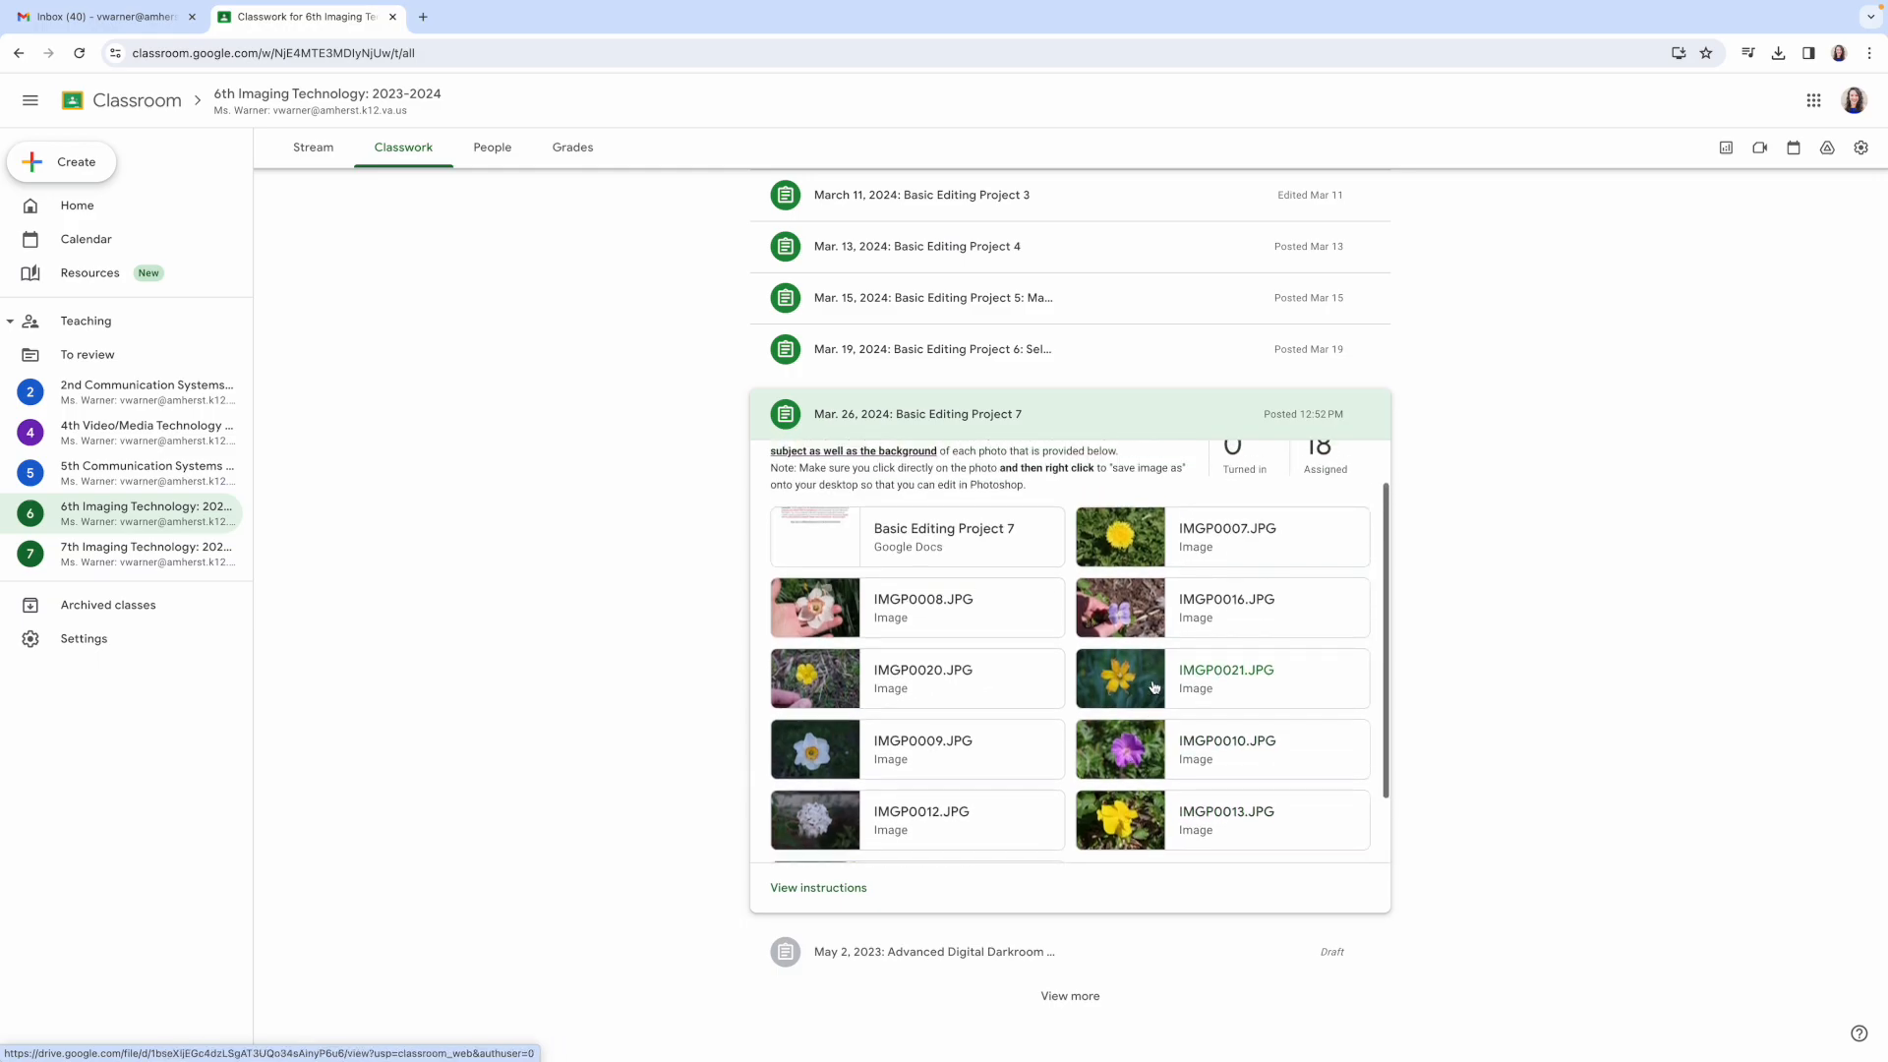
{"action": "scroll", "coordinate": [1154, 687], "scroll_direction": "down", "scroll_amount": 1}
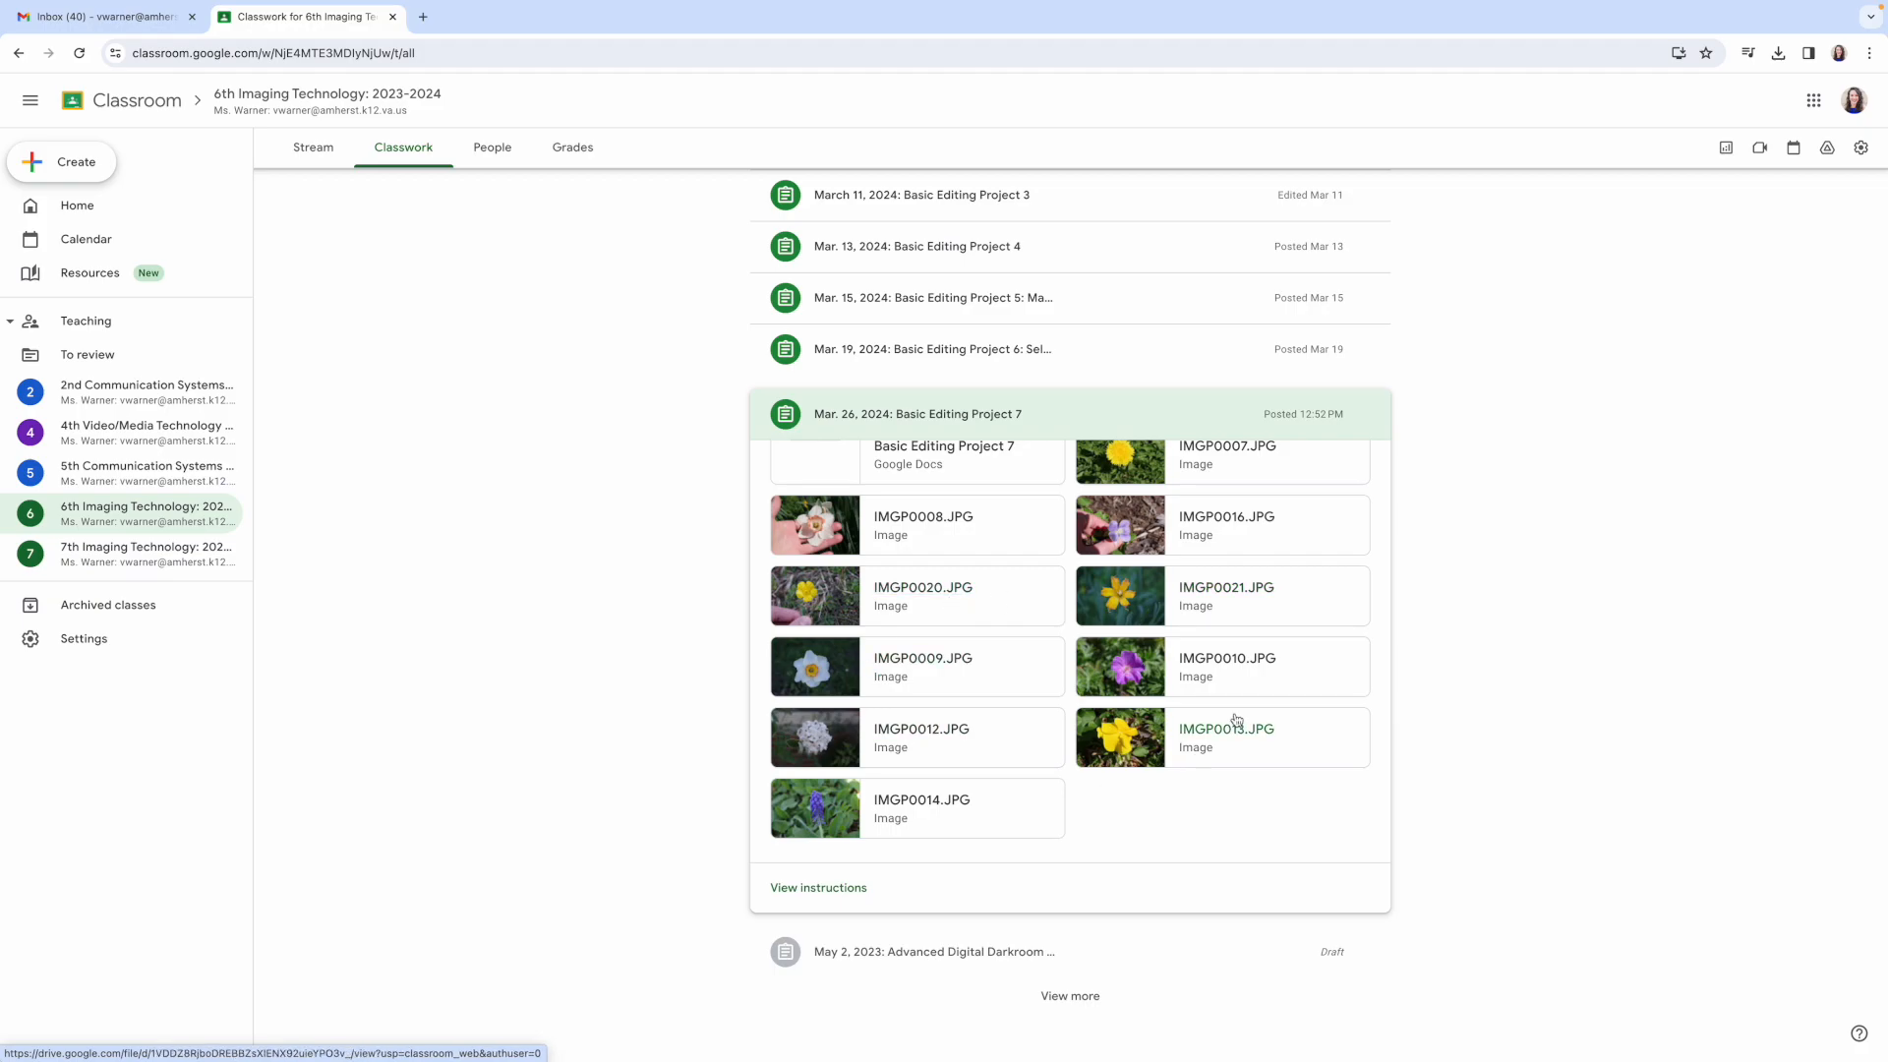
{"action": "scroll", "coordinate": [1136, 679], "scroll_direction": "up", "scroll_amount": 2}
{"action": "scroll", "coordinate": [1136, 675], "scroll_direction": "down", "scroll_amount": 2}
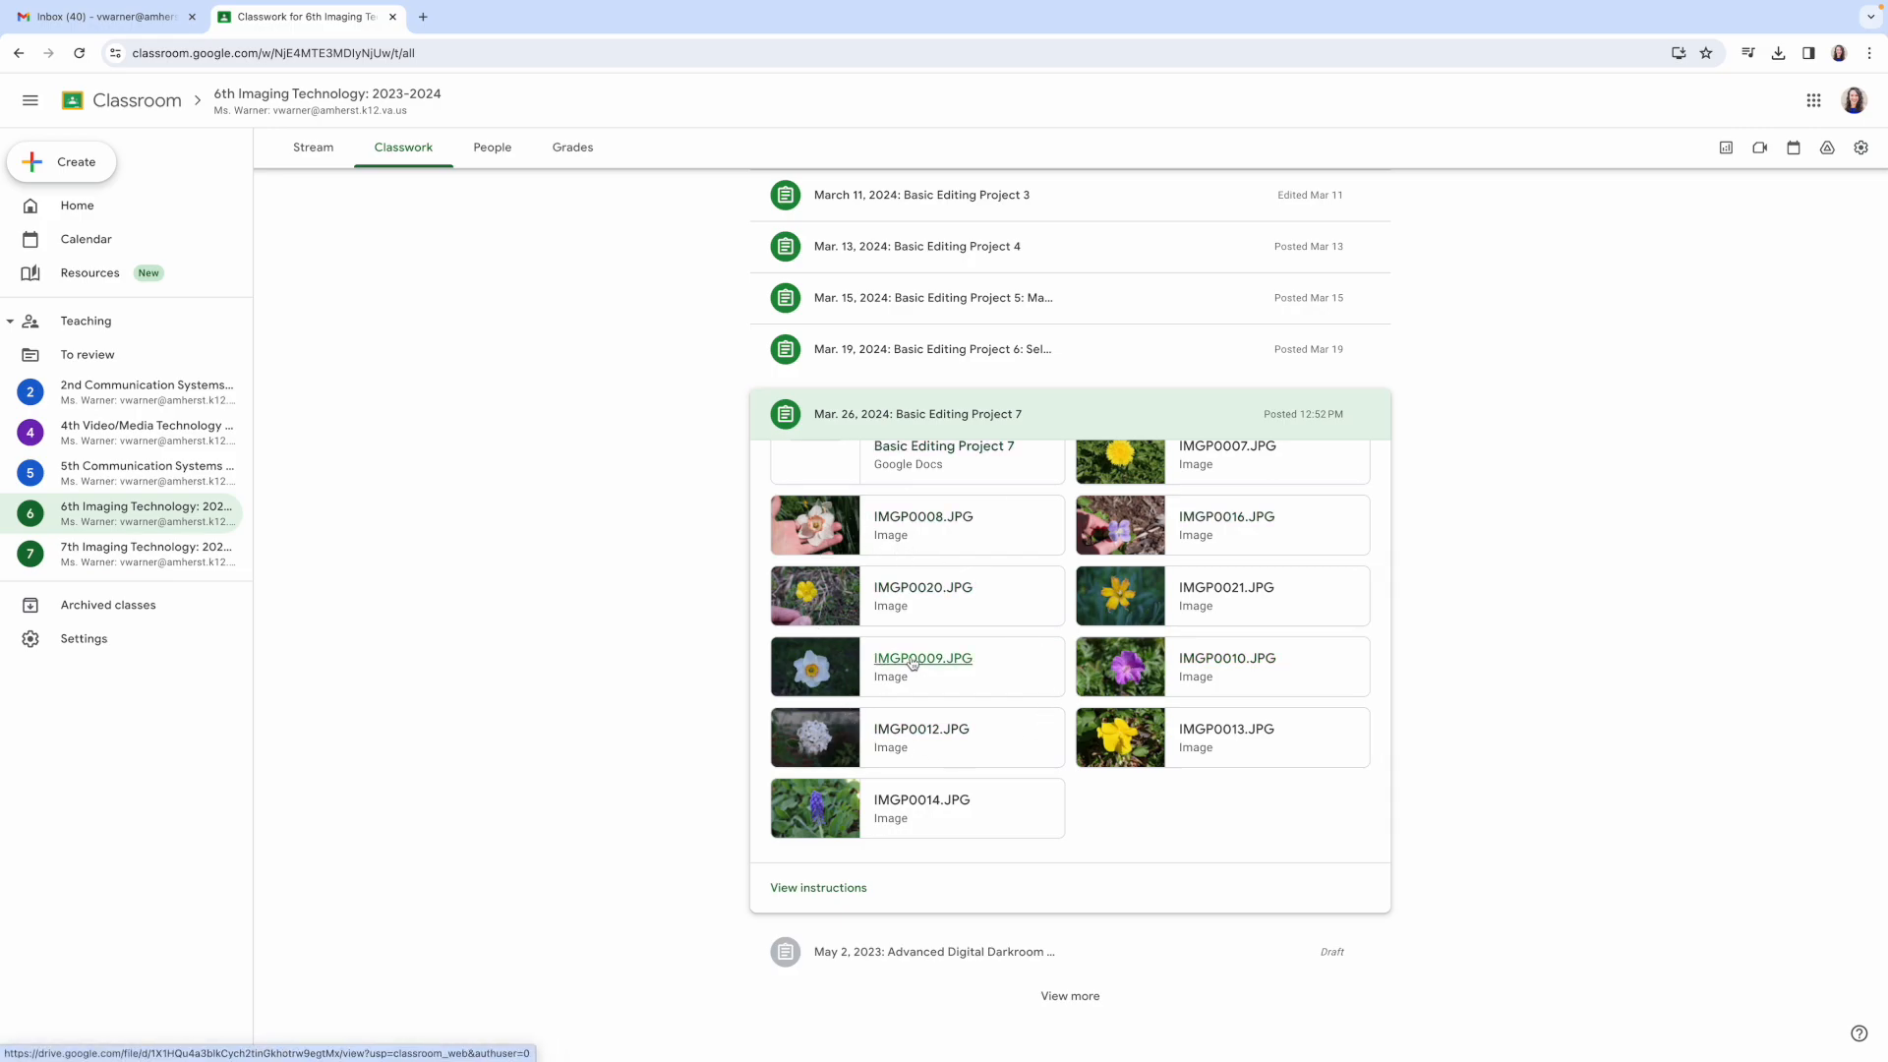
Step: Open the attached photo IMGP0008.JPG and save the image to the Desktop as IMGP0008
{"action": "scroll", "coordinate": [981, 673], "scroll_direction": "up", "scroll_amount": 2}
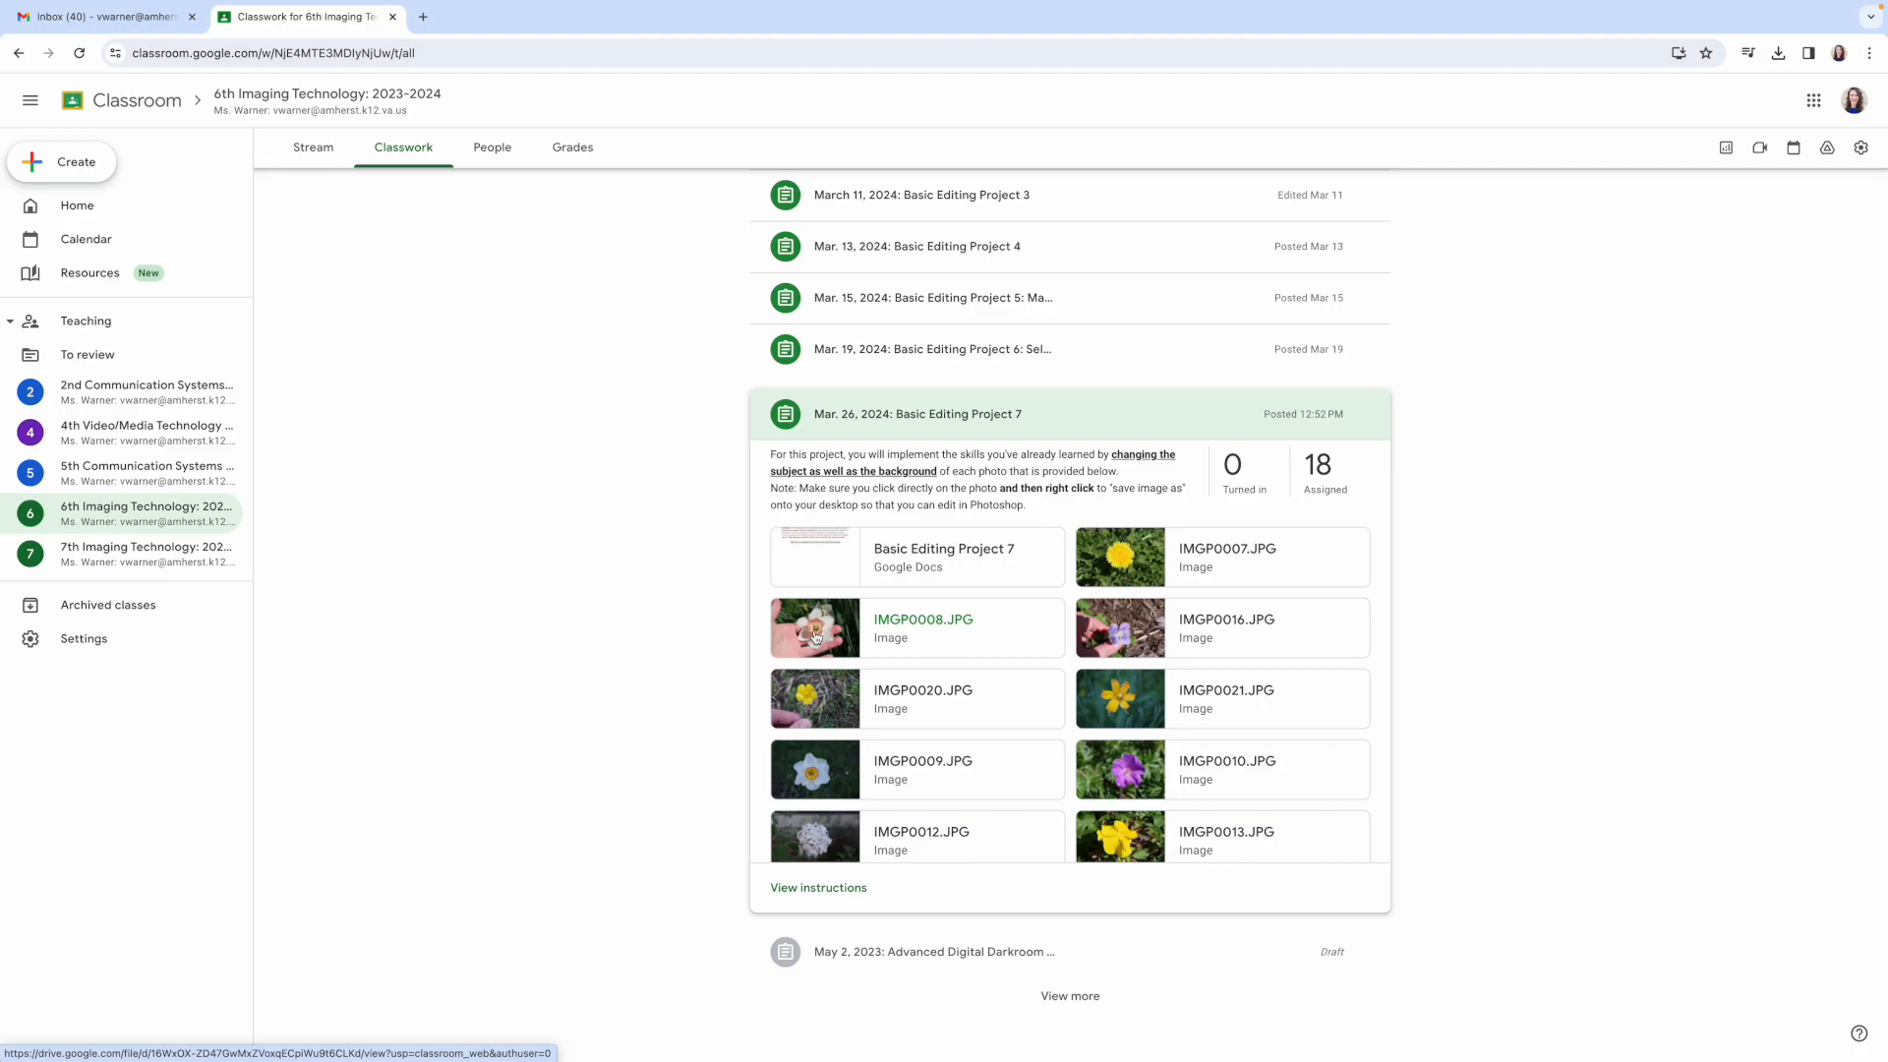
{"action": "left_click", "coordinate": [815, 637]}
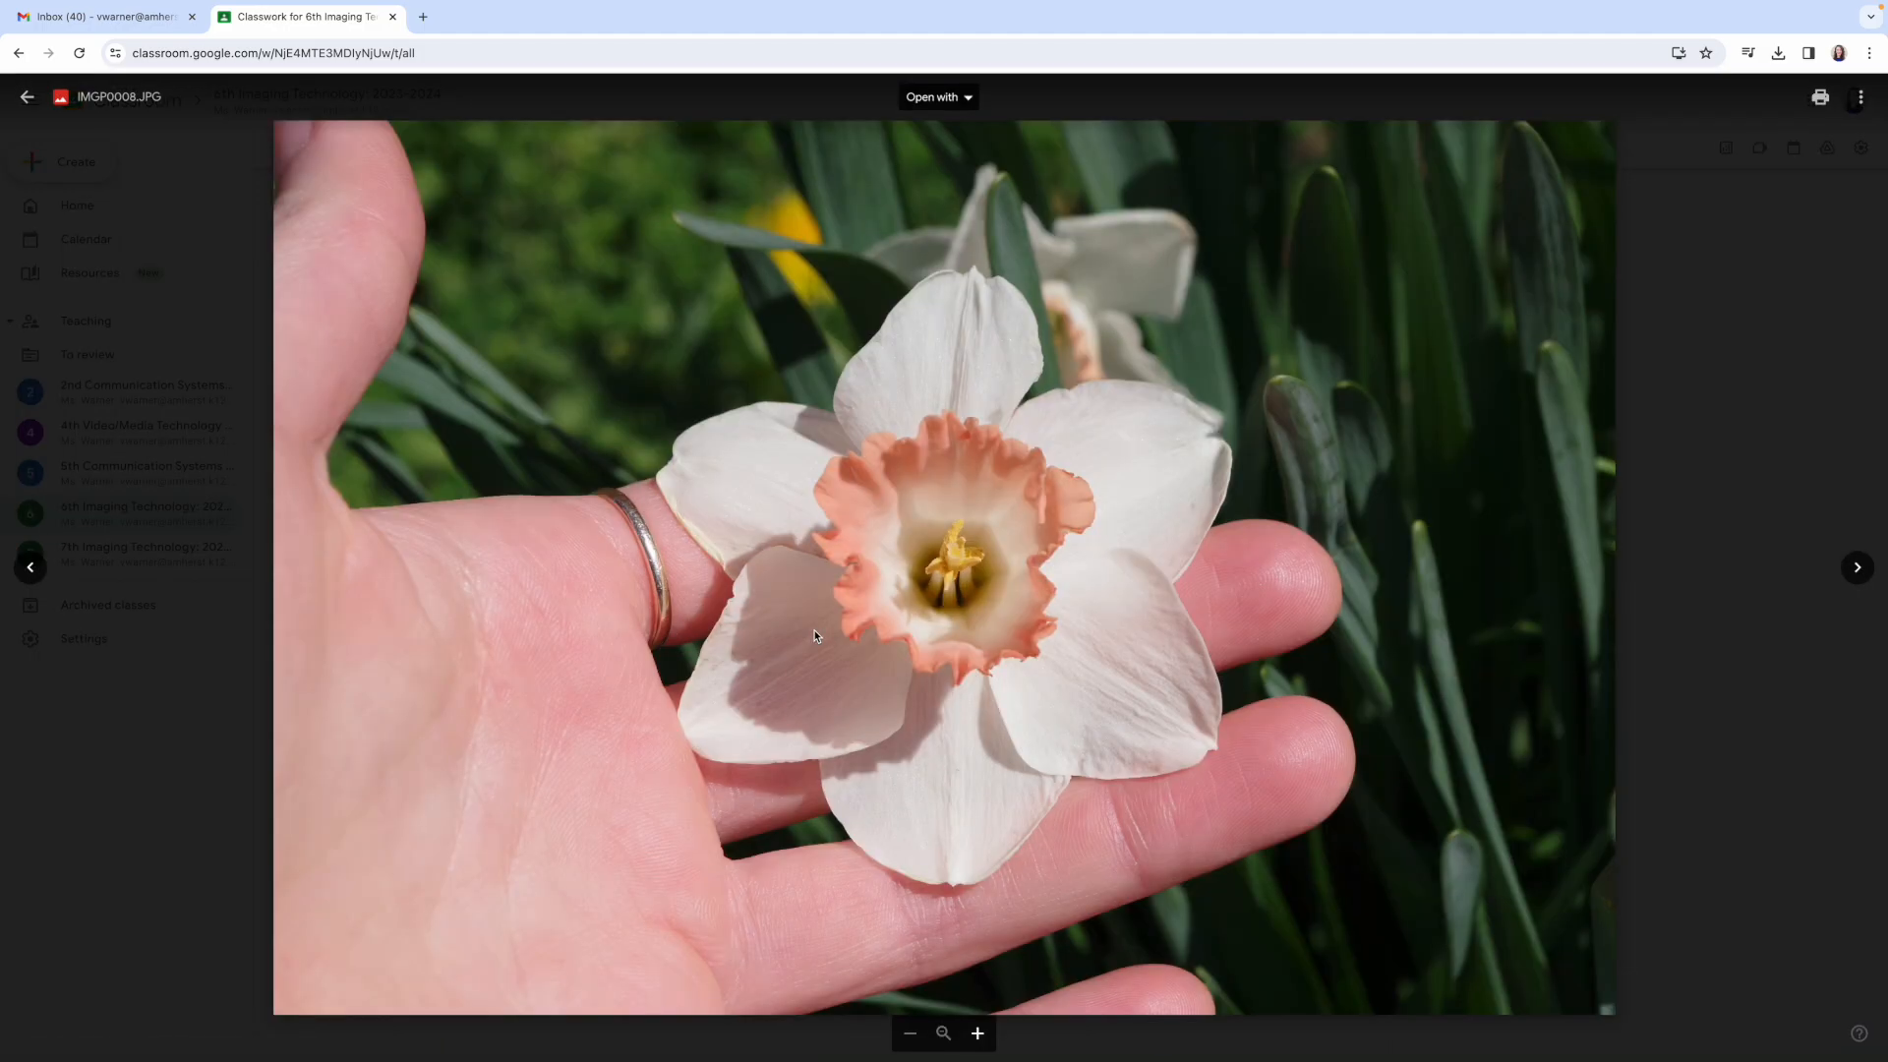
{"action": "right_click", "coordinate": [929, 556]}
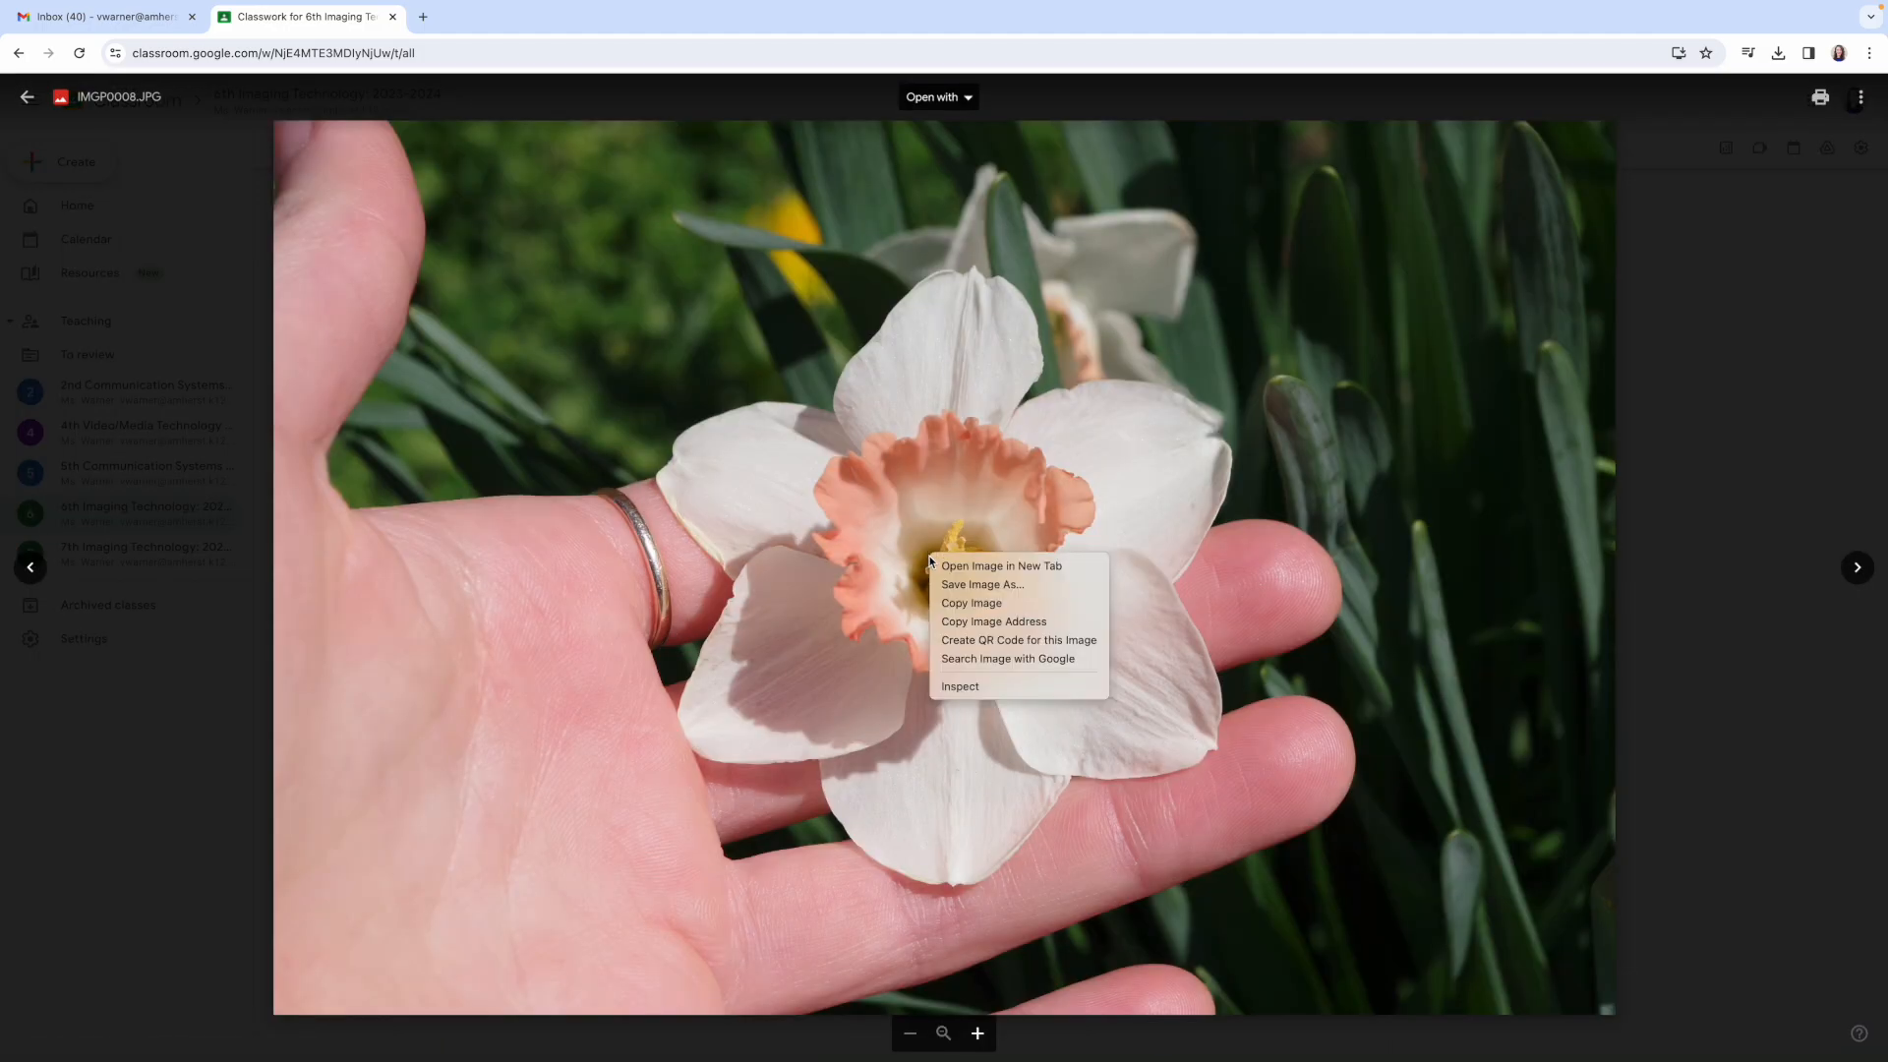
{"action": "left_click", "coordinate": [964, 584]}
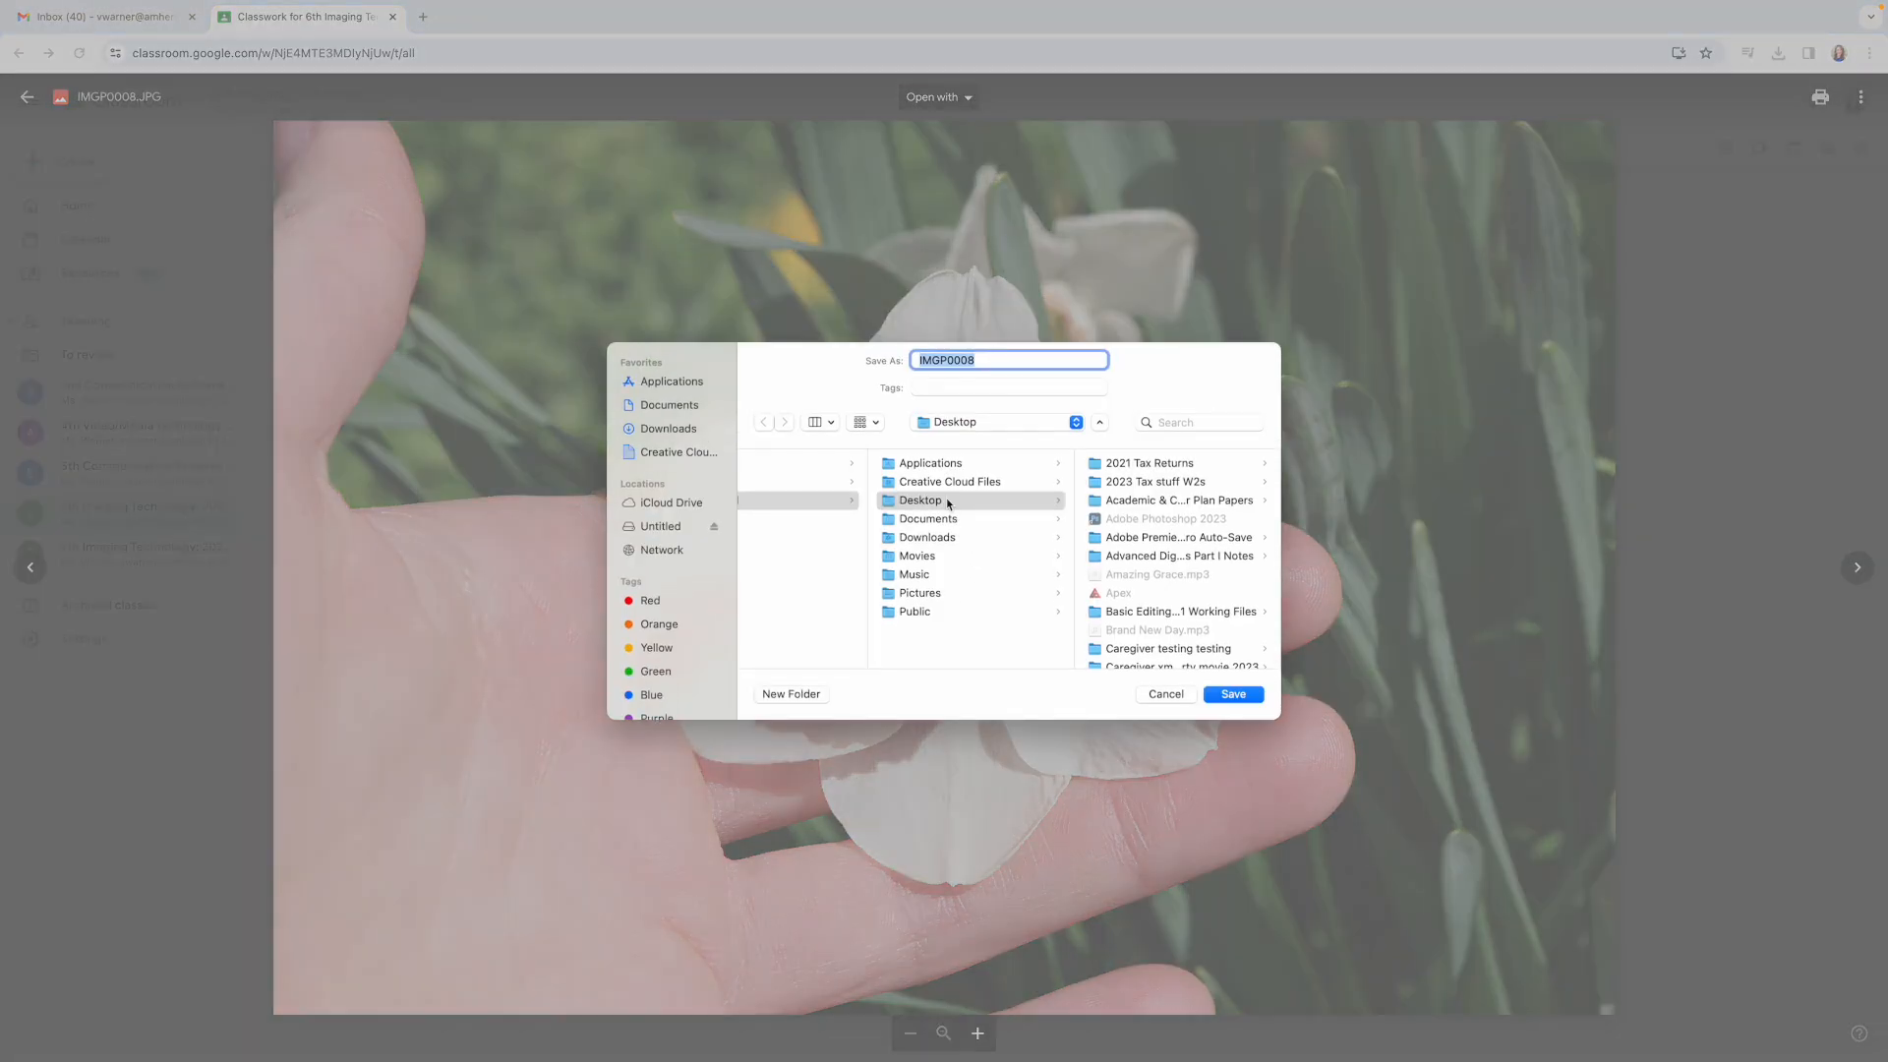
{"action": "left_click", "coordinate": [915, 504]}
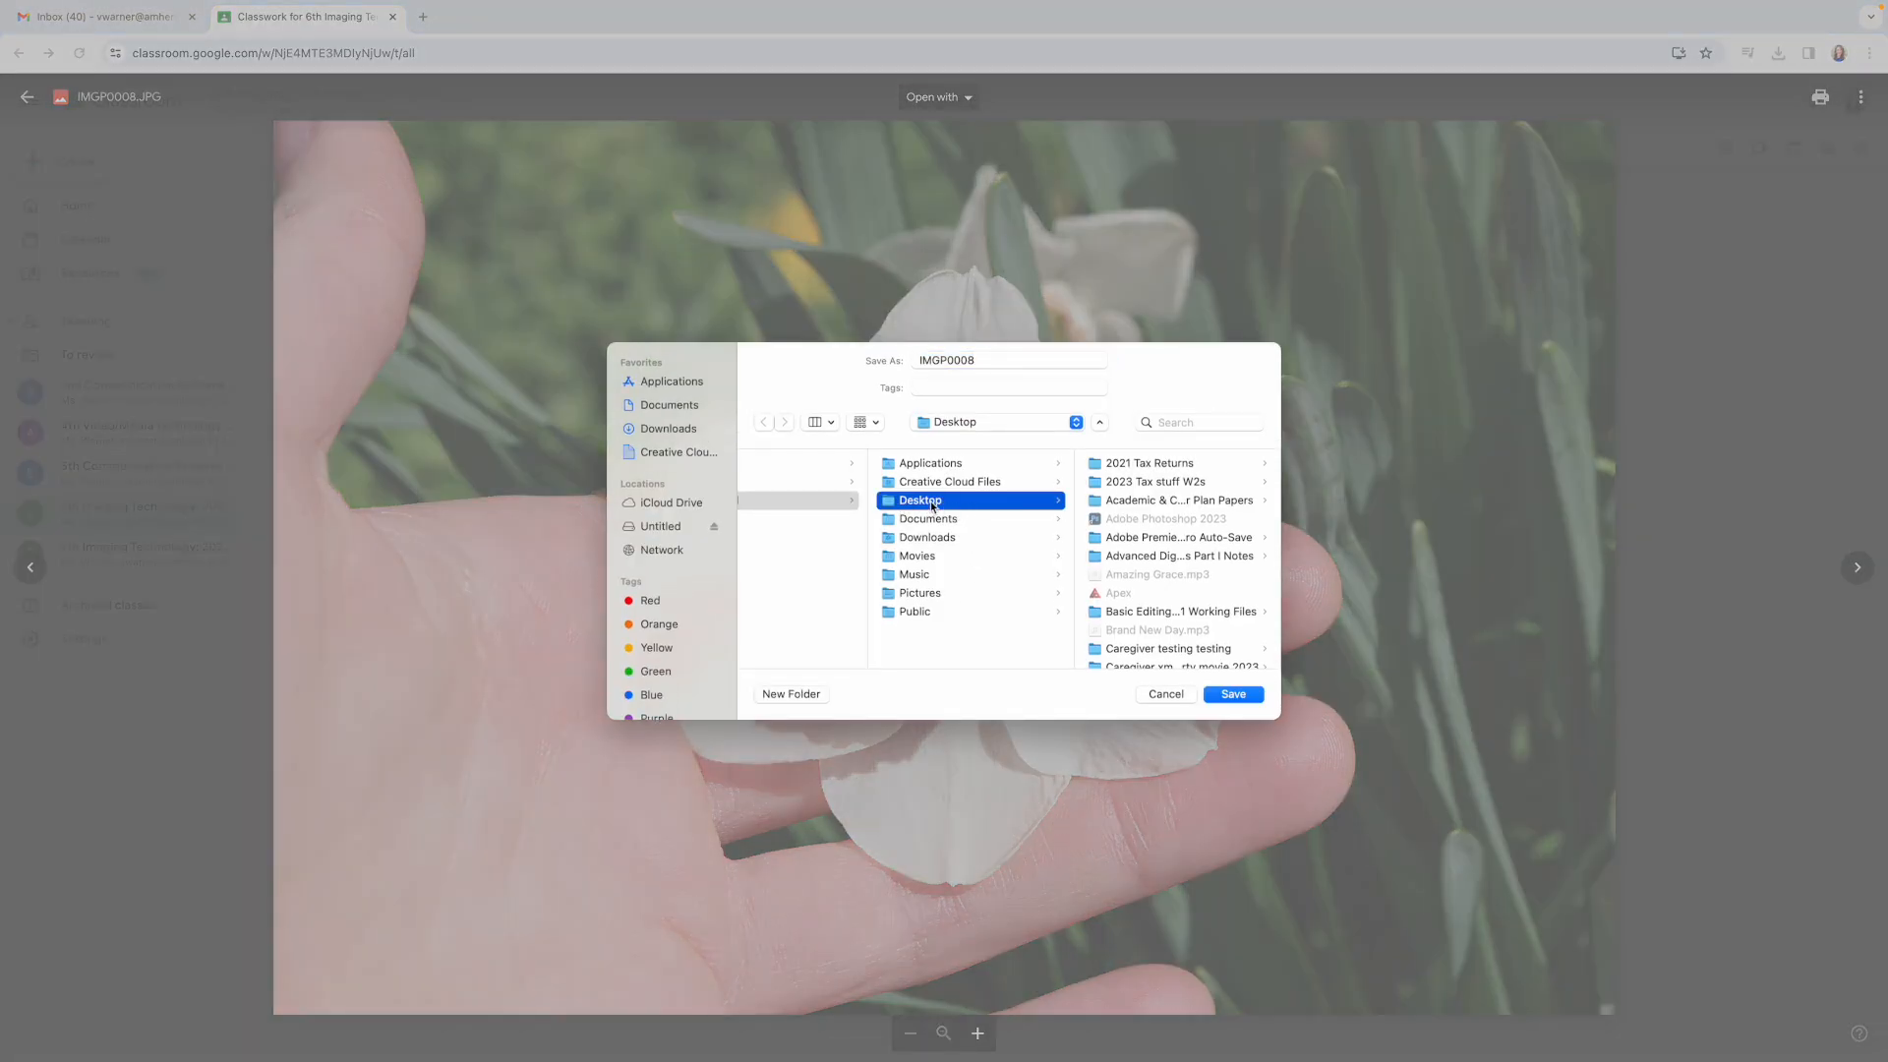
{"action": "left_click", "coordinate": [1230, 695]}
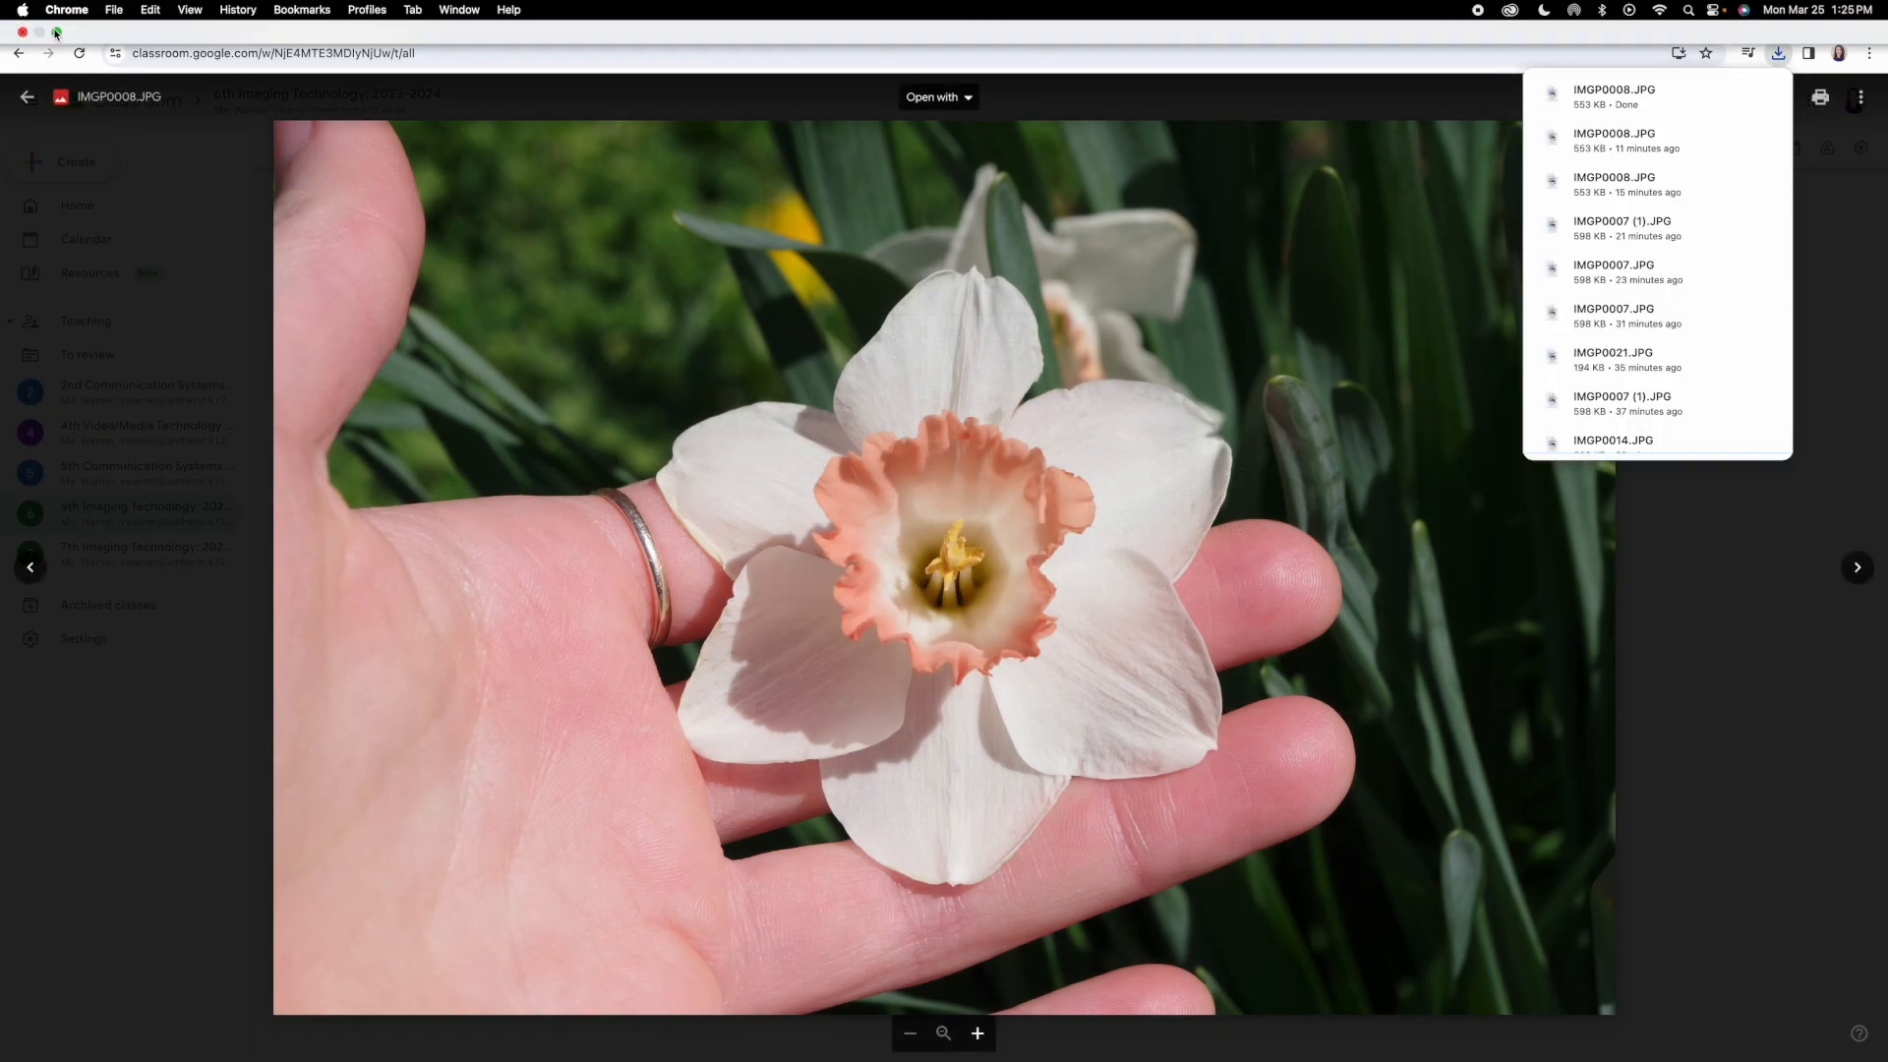
Step: Take the browser out of full screen, minimise its window and switch to Photoshop
{"action": "left_click", "coordinate": [56, 32]}
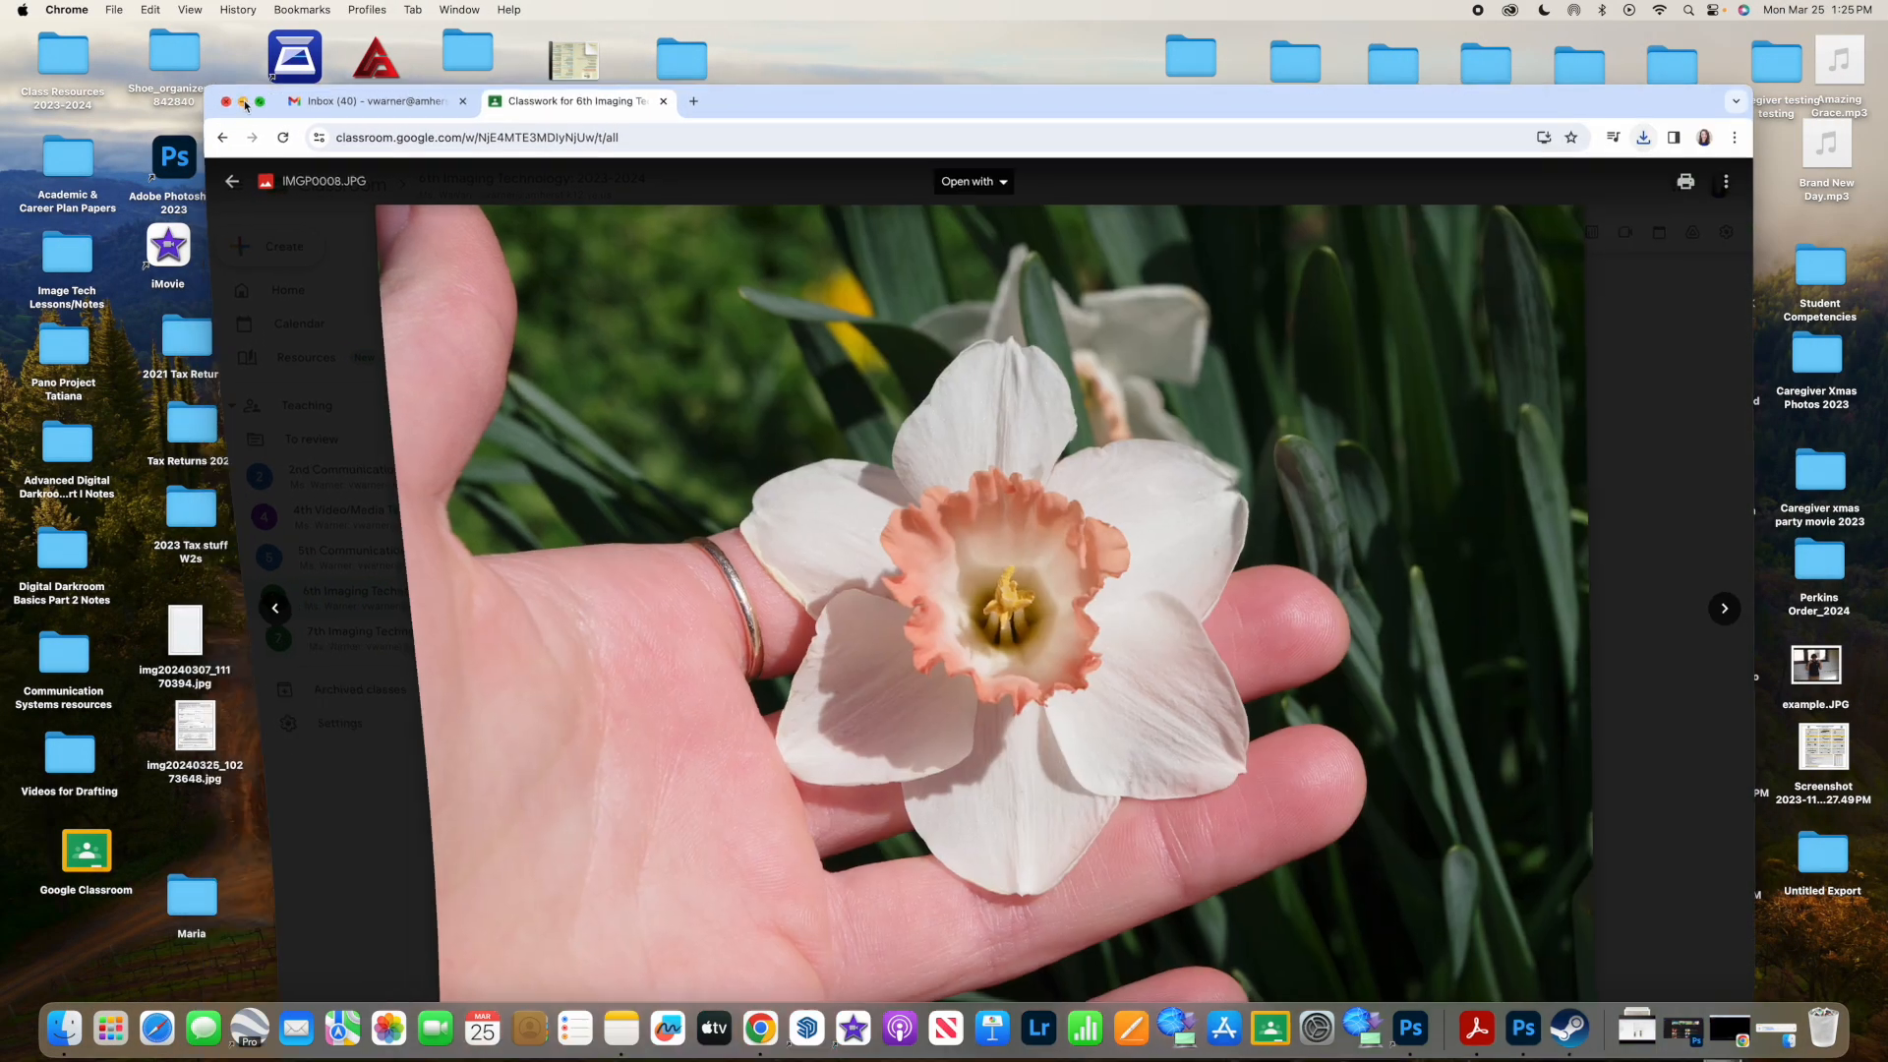
{"action": "left_click", "coordinate": [244, 102]}
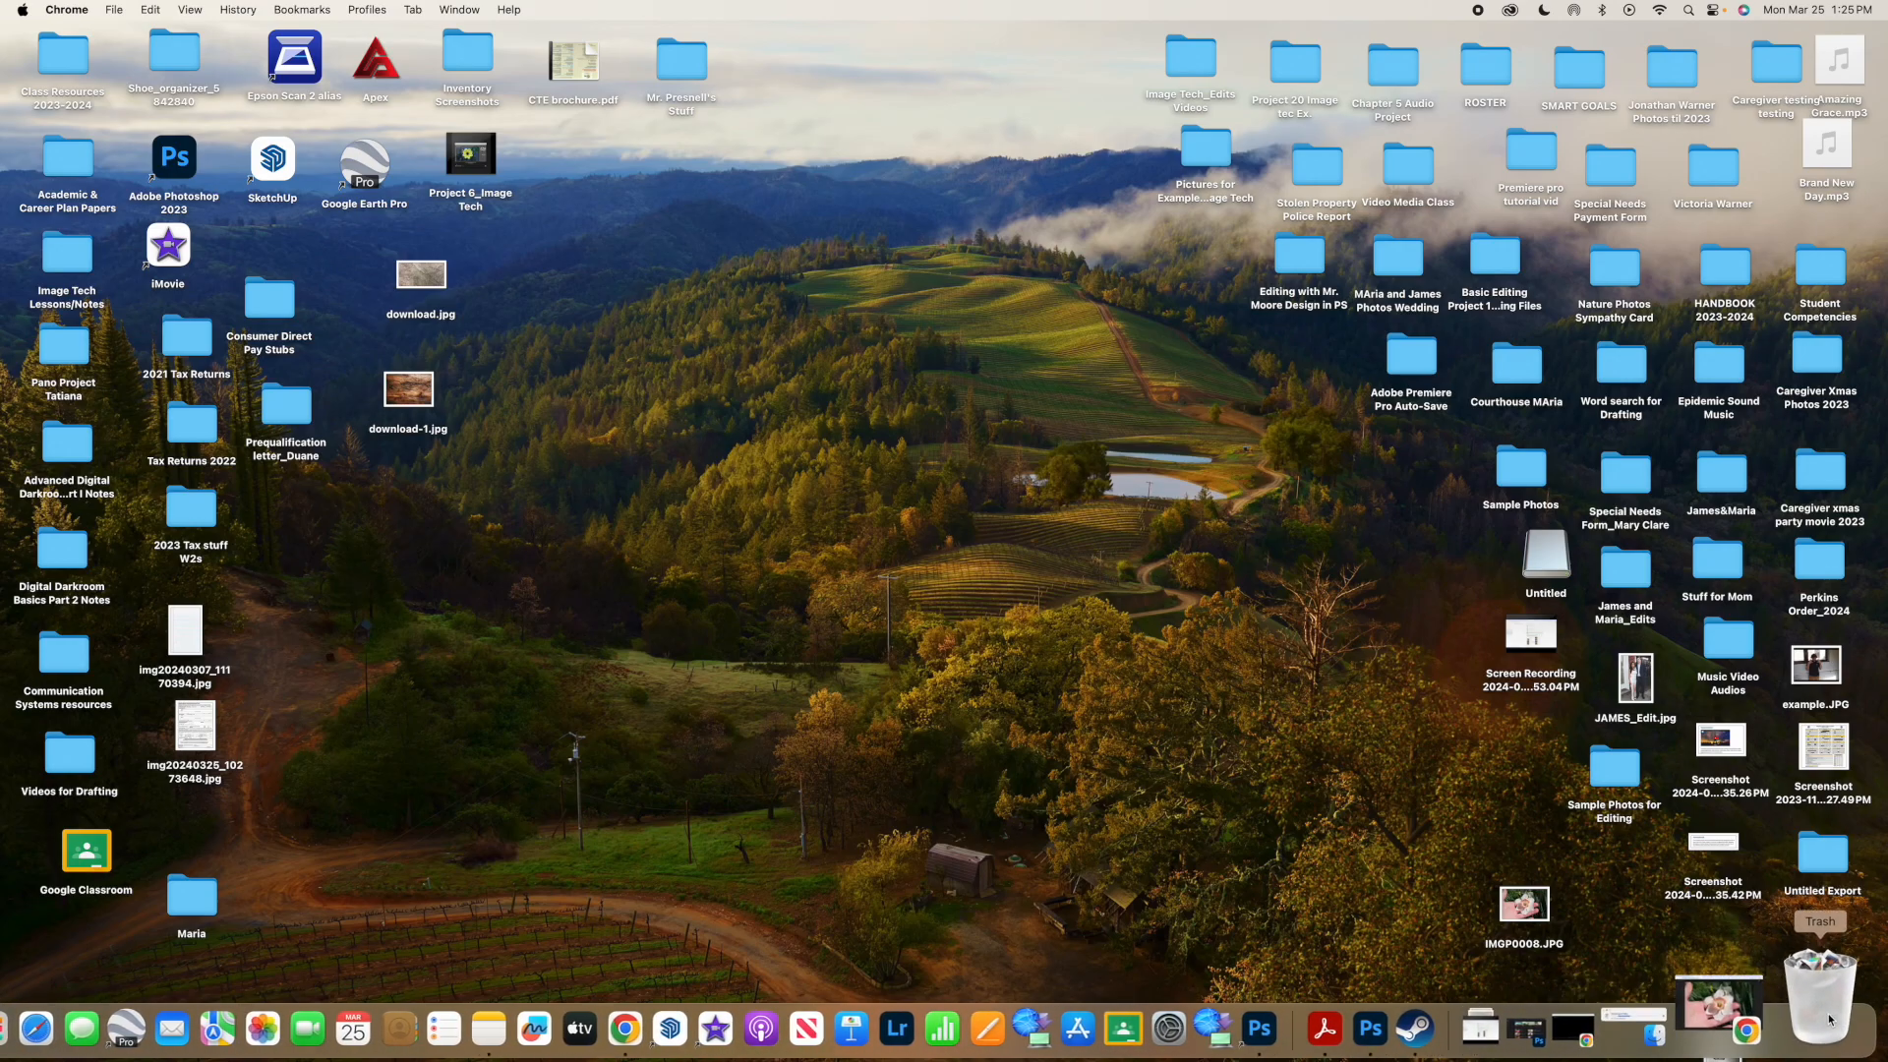
{"action": "left_click", "coordinate": [1655, 1026]}
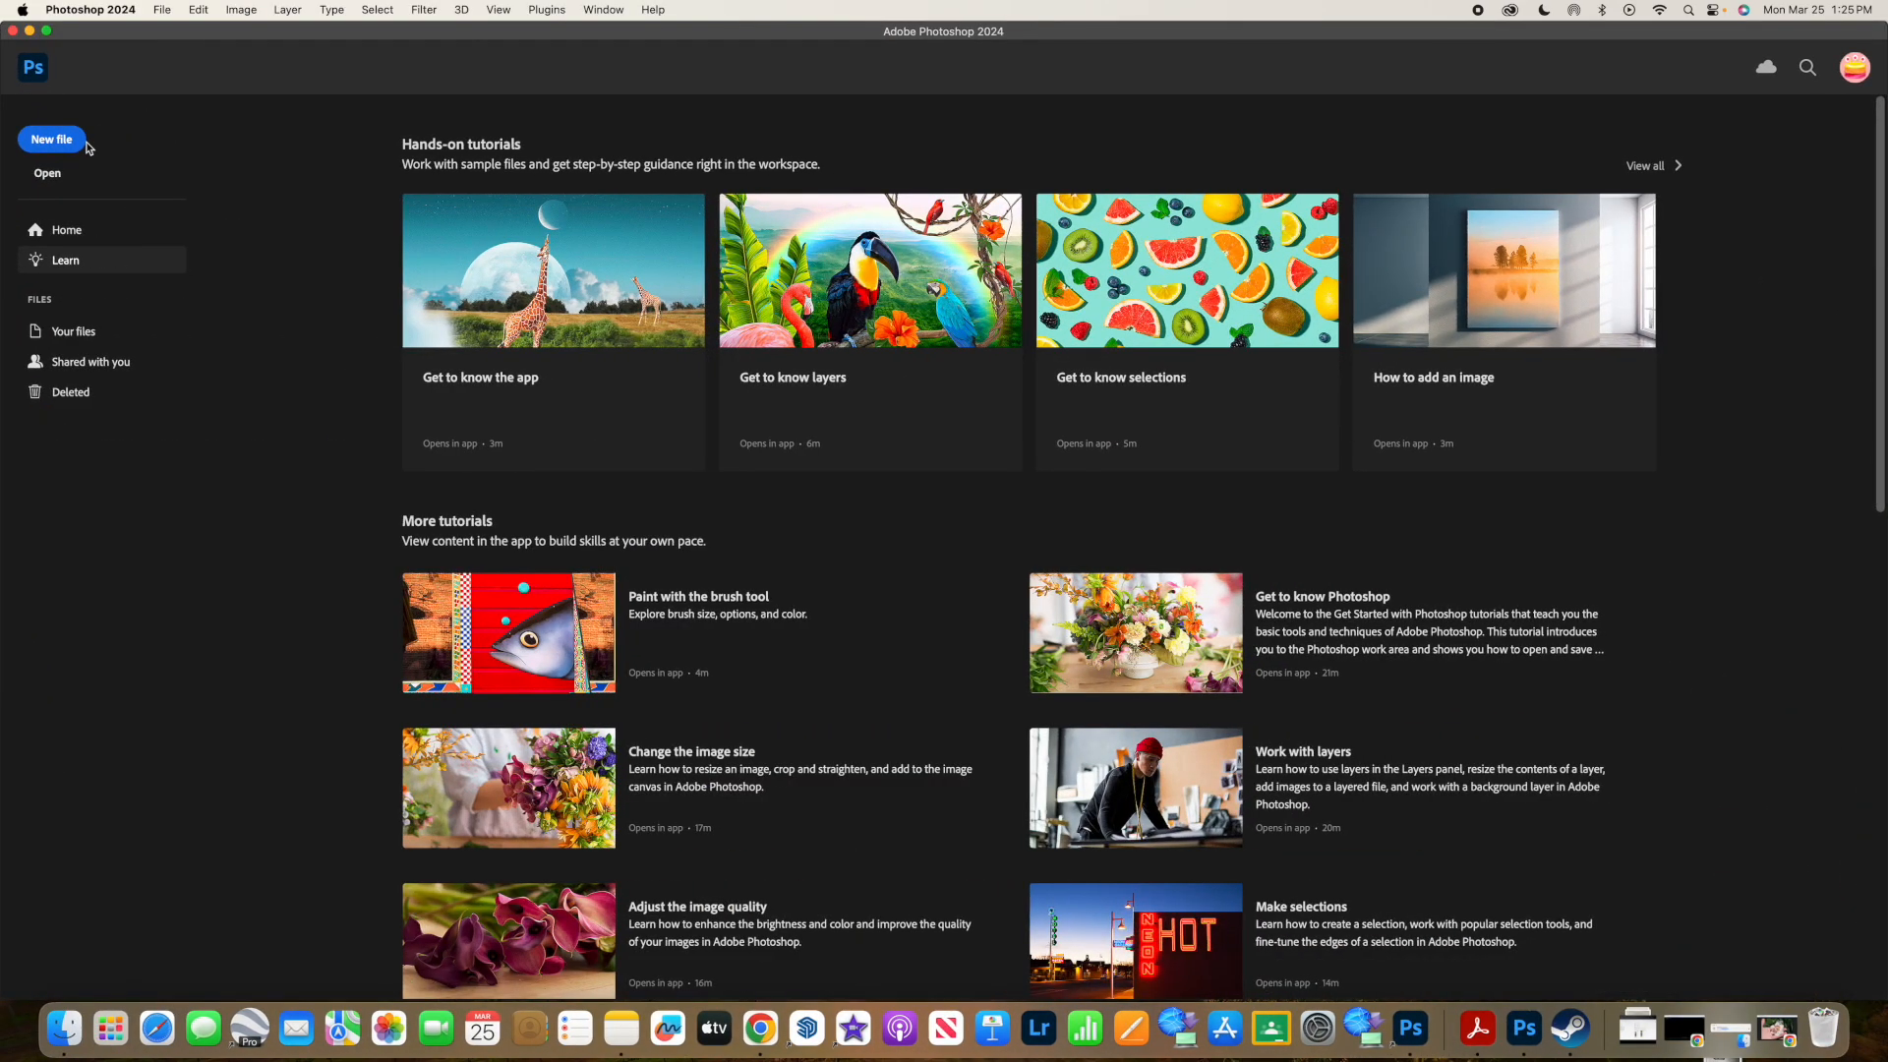
Step: Open IMGP0008.JPG from the Desktop folder for editing
{"action": "left_click", "coordinate": [48, 173]}
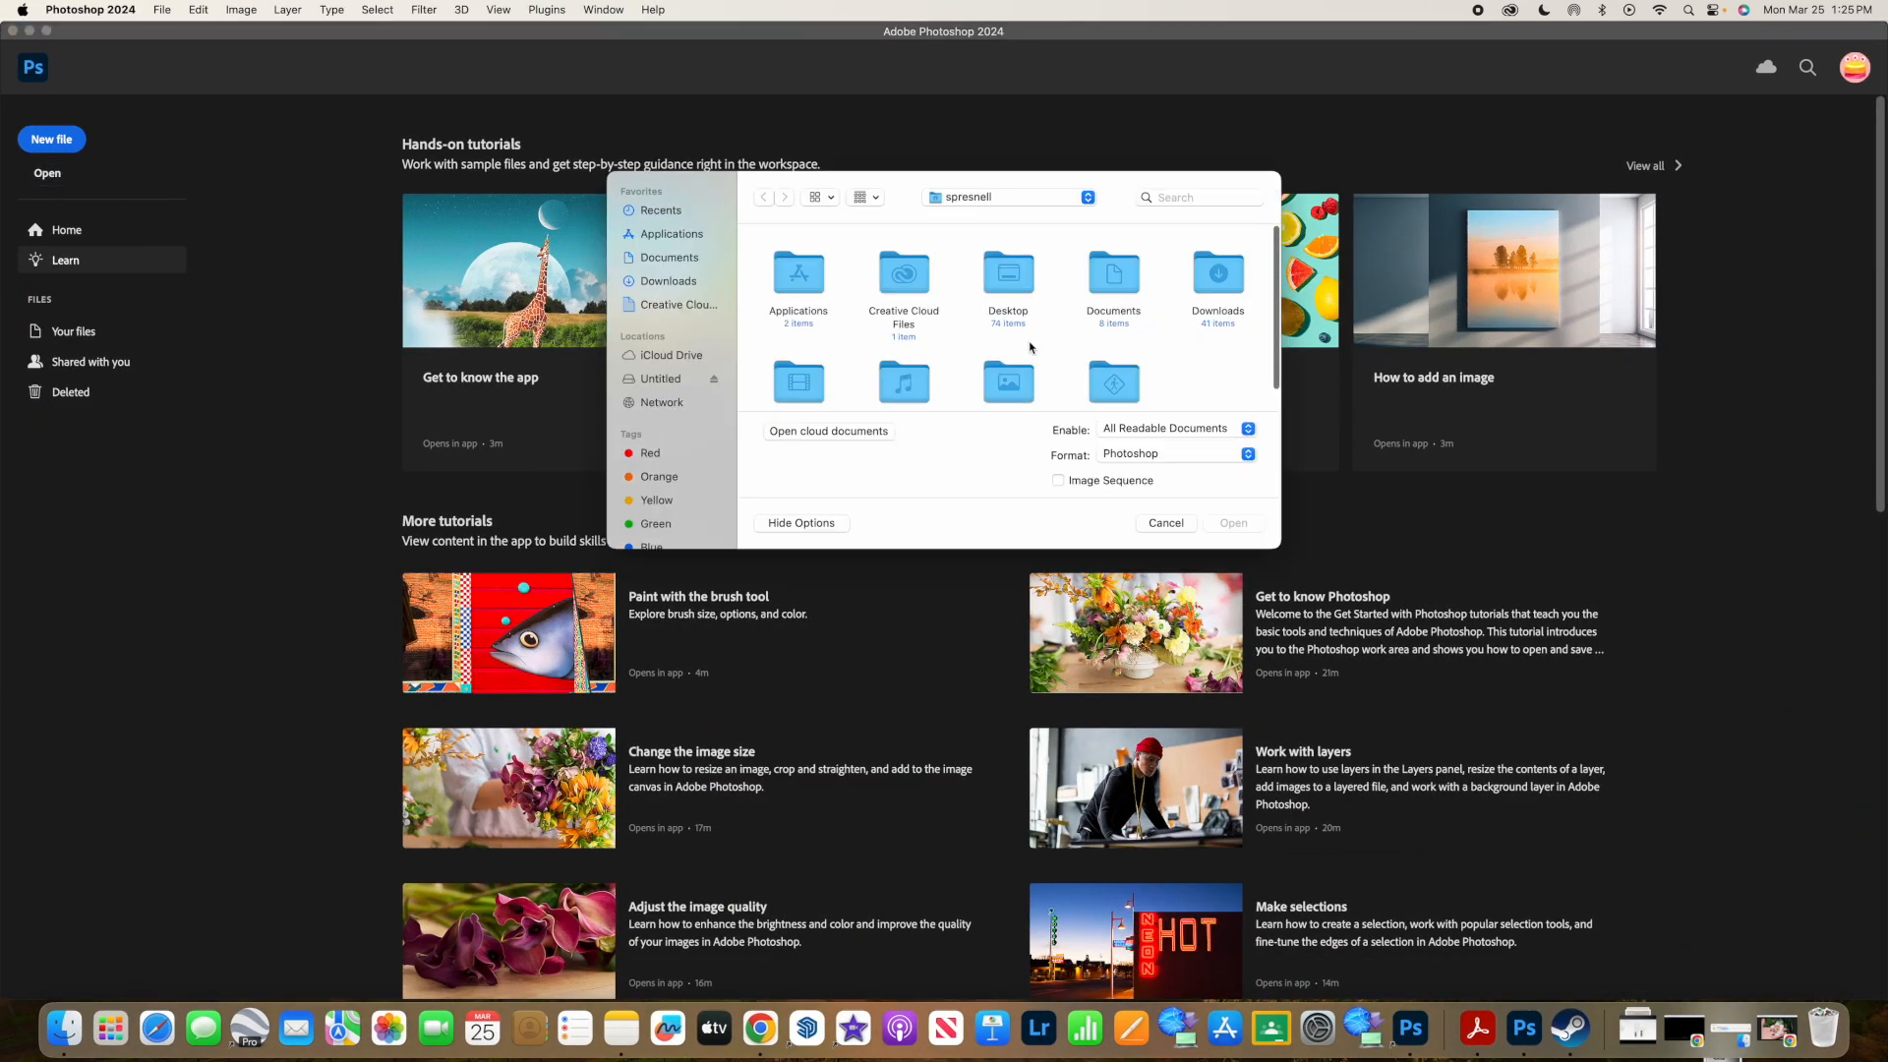
{"action": "scroll", "coordinate": [1018, 228], "scroll_direction": "down", "scroll_amount": 2}
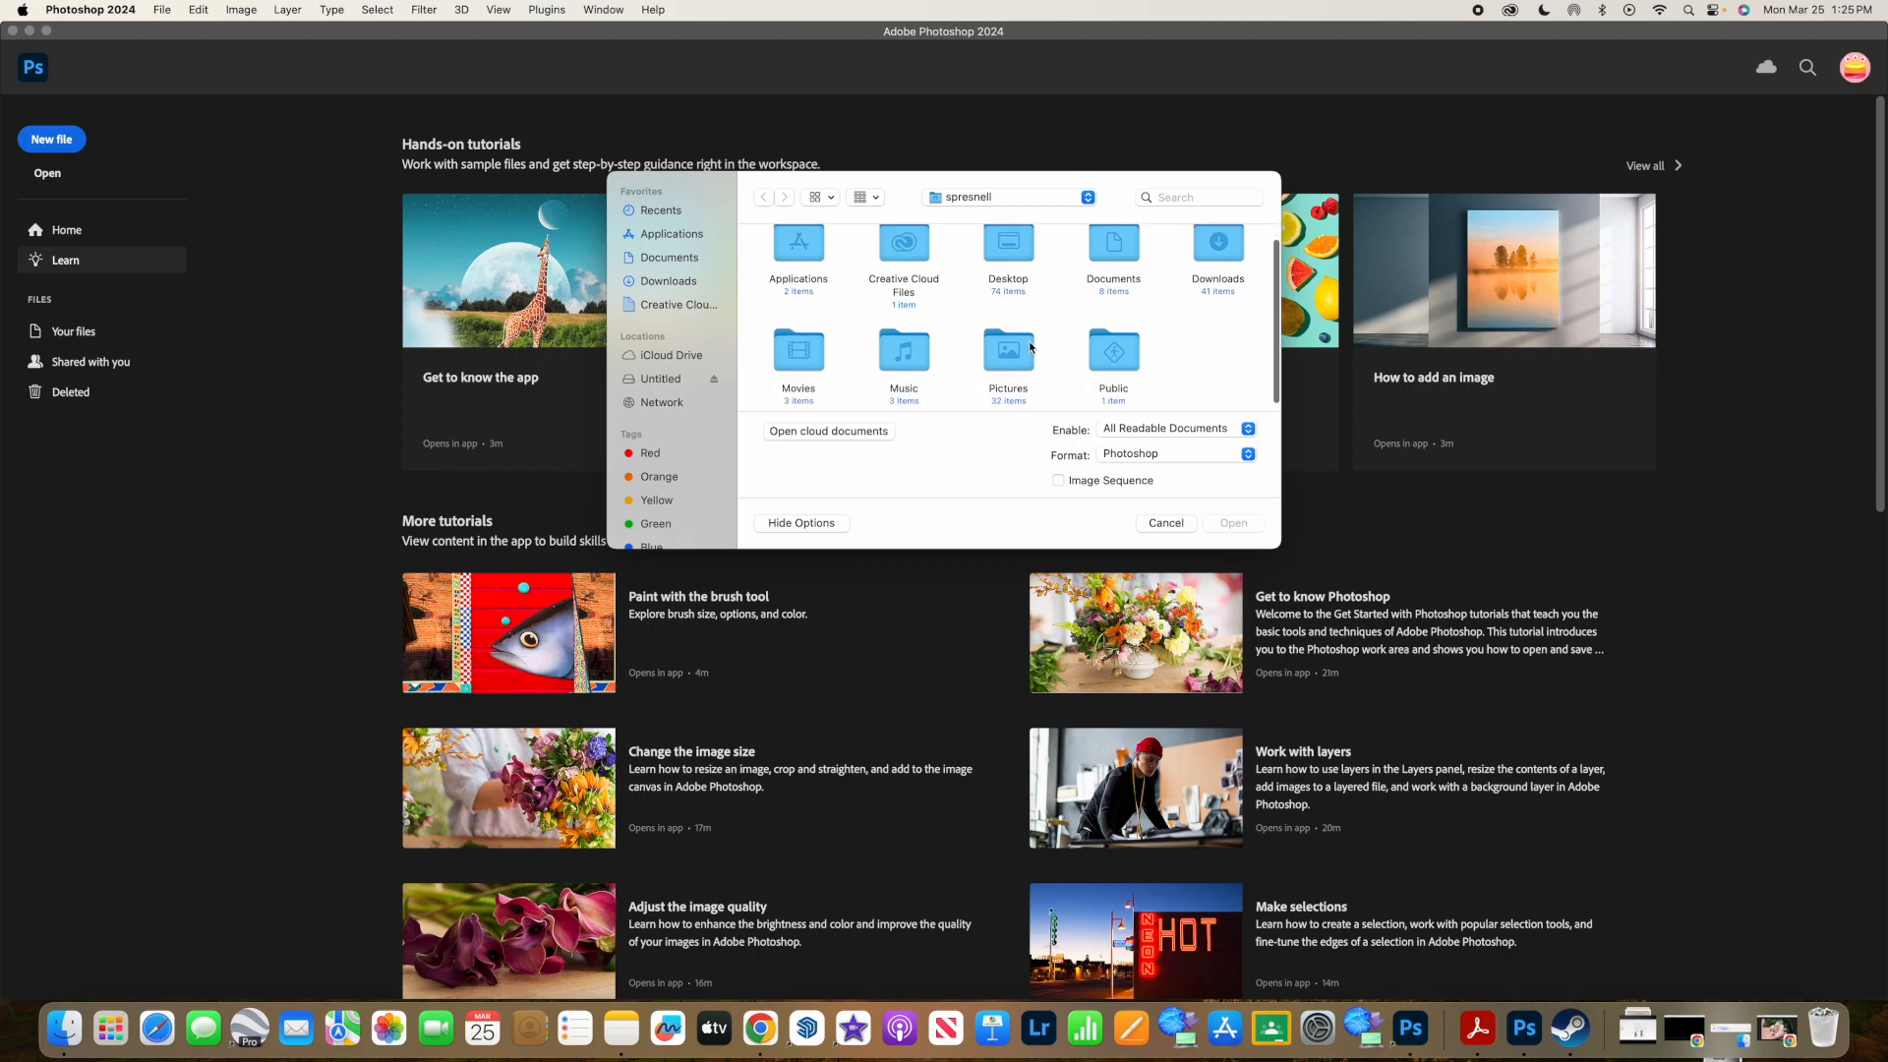
{"action": "double_click", "coordinate": [1000, 253]}
{"action": "scroll", "coordinate": [1004, 291], "scroll_direction": "down", "scroll_amount": 5}
{"action": "scroll", "coordinate": [1003, 291], "scroll_direction": "down", "scroll_amount": 5}
{"action": "left_click", "coordinate": [1229, 298]}
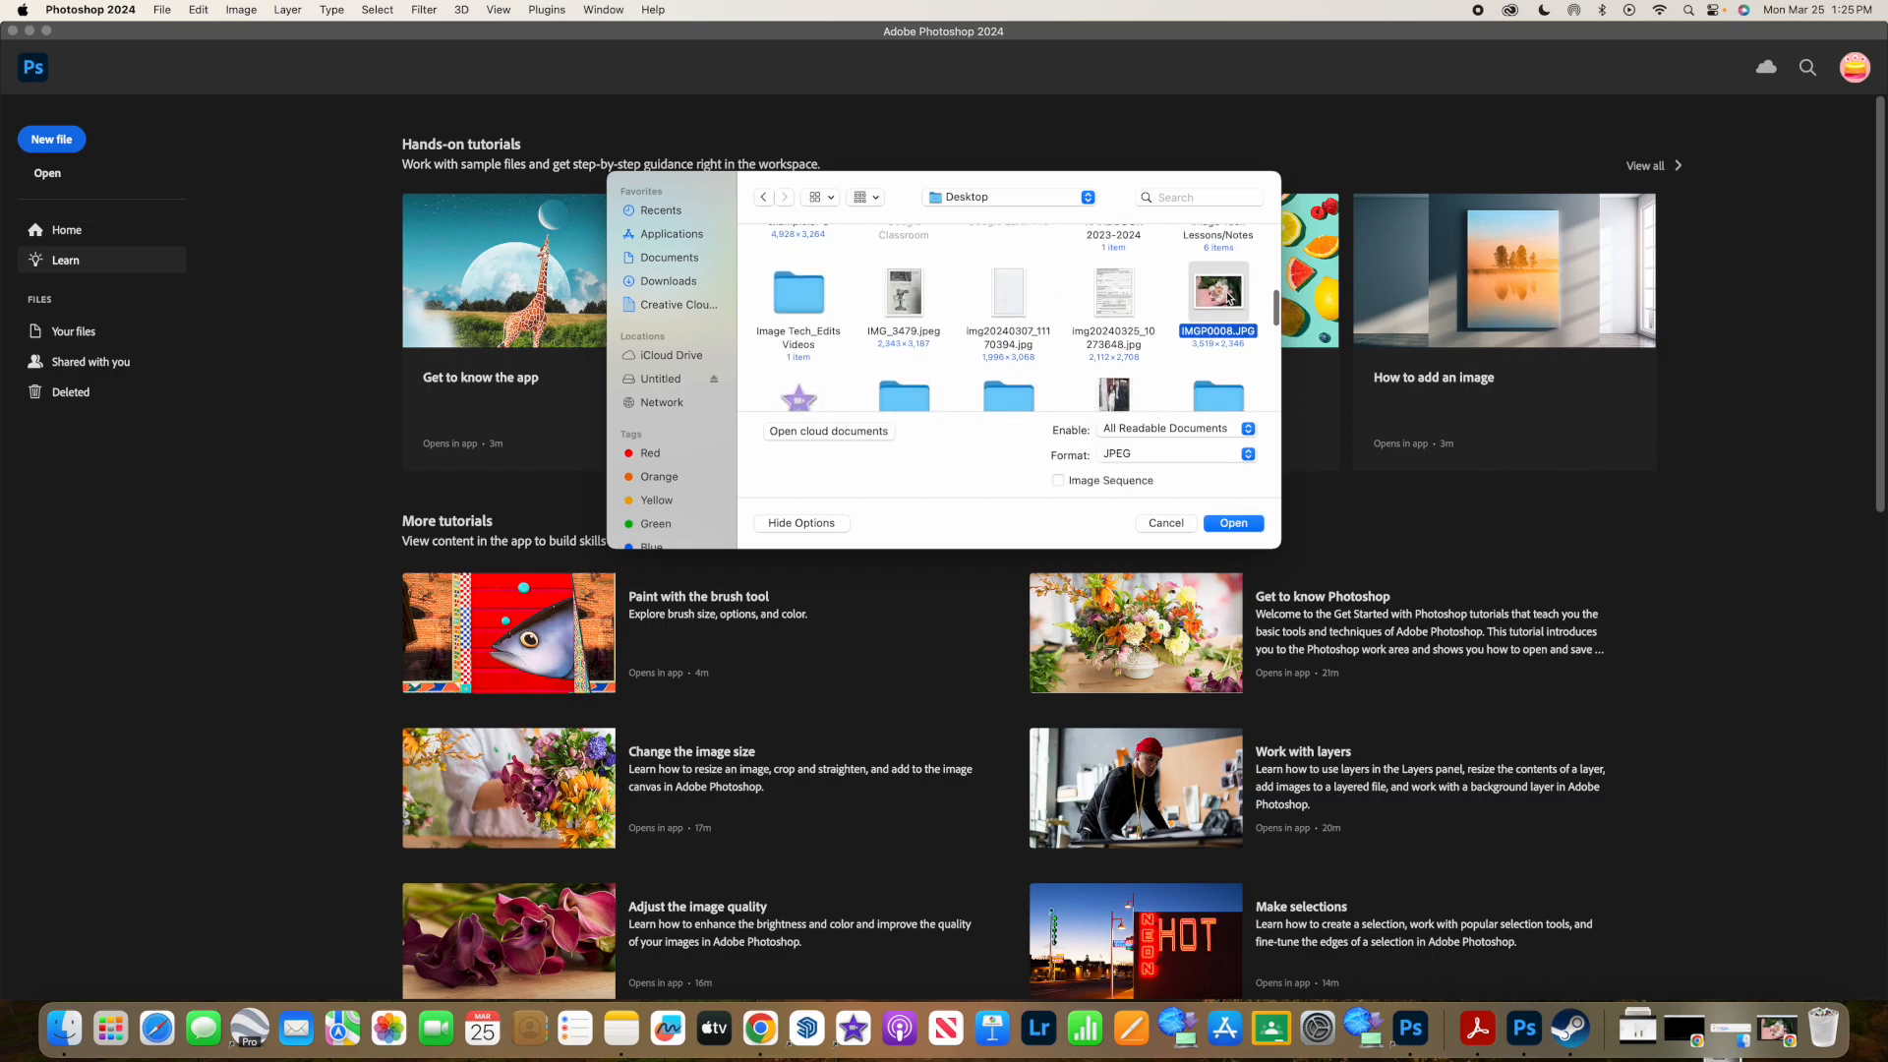
{"action": "left_click", "coordinate": [1235, 523]}
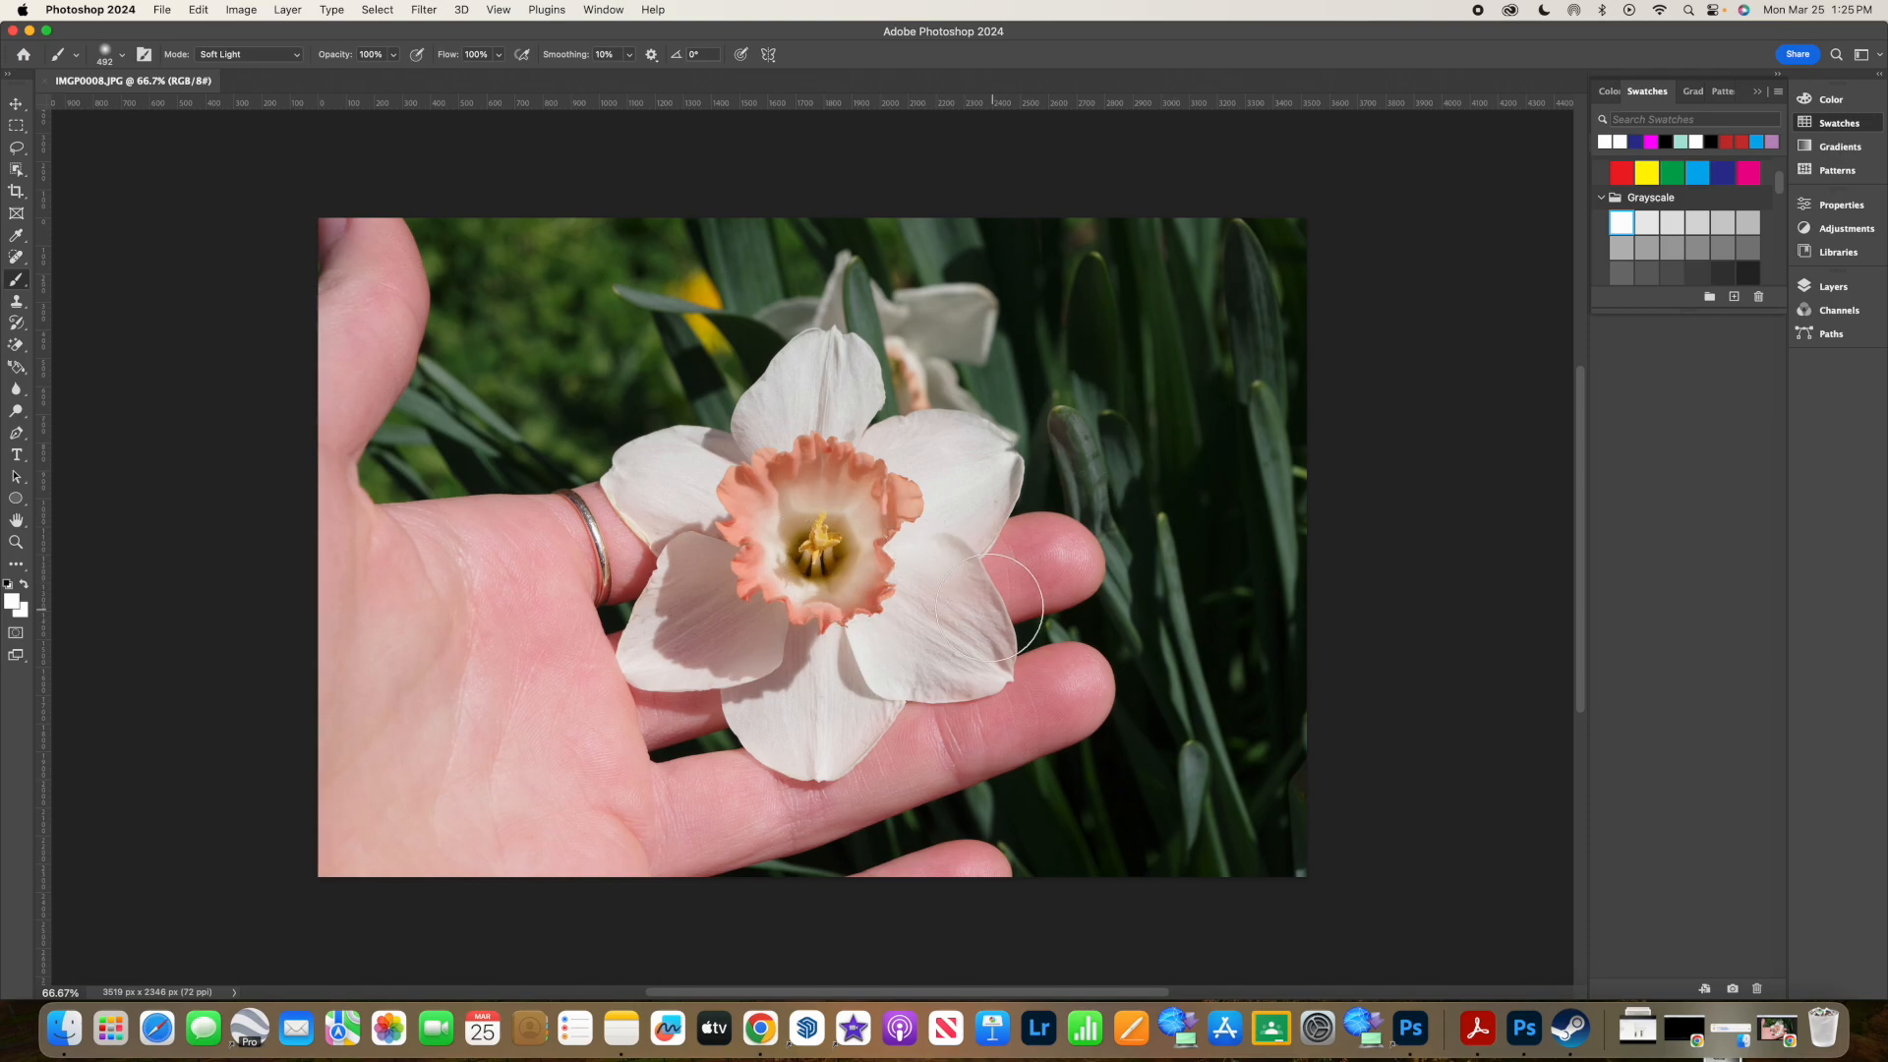
Step: Select the large white flower in the hand with the Object Selection Tool
{"action": "left_click", "coordinate": [15, 171]}
{"action": "right_click", "coordinate": [16, 171]}
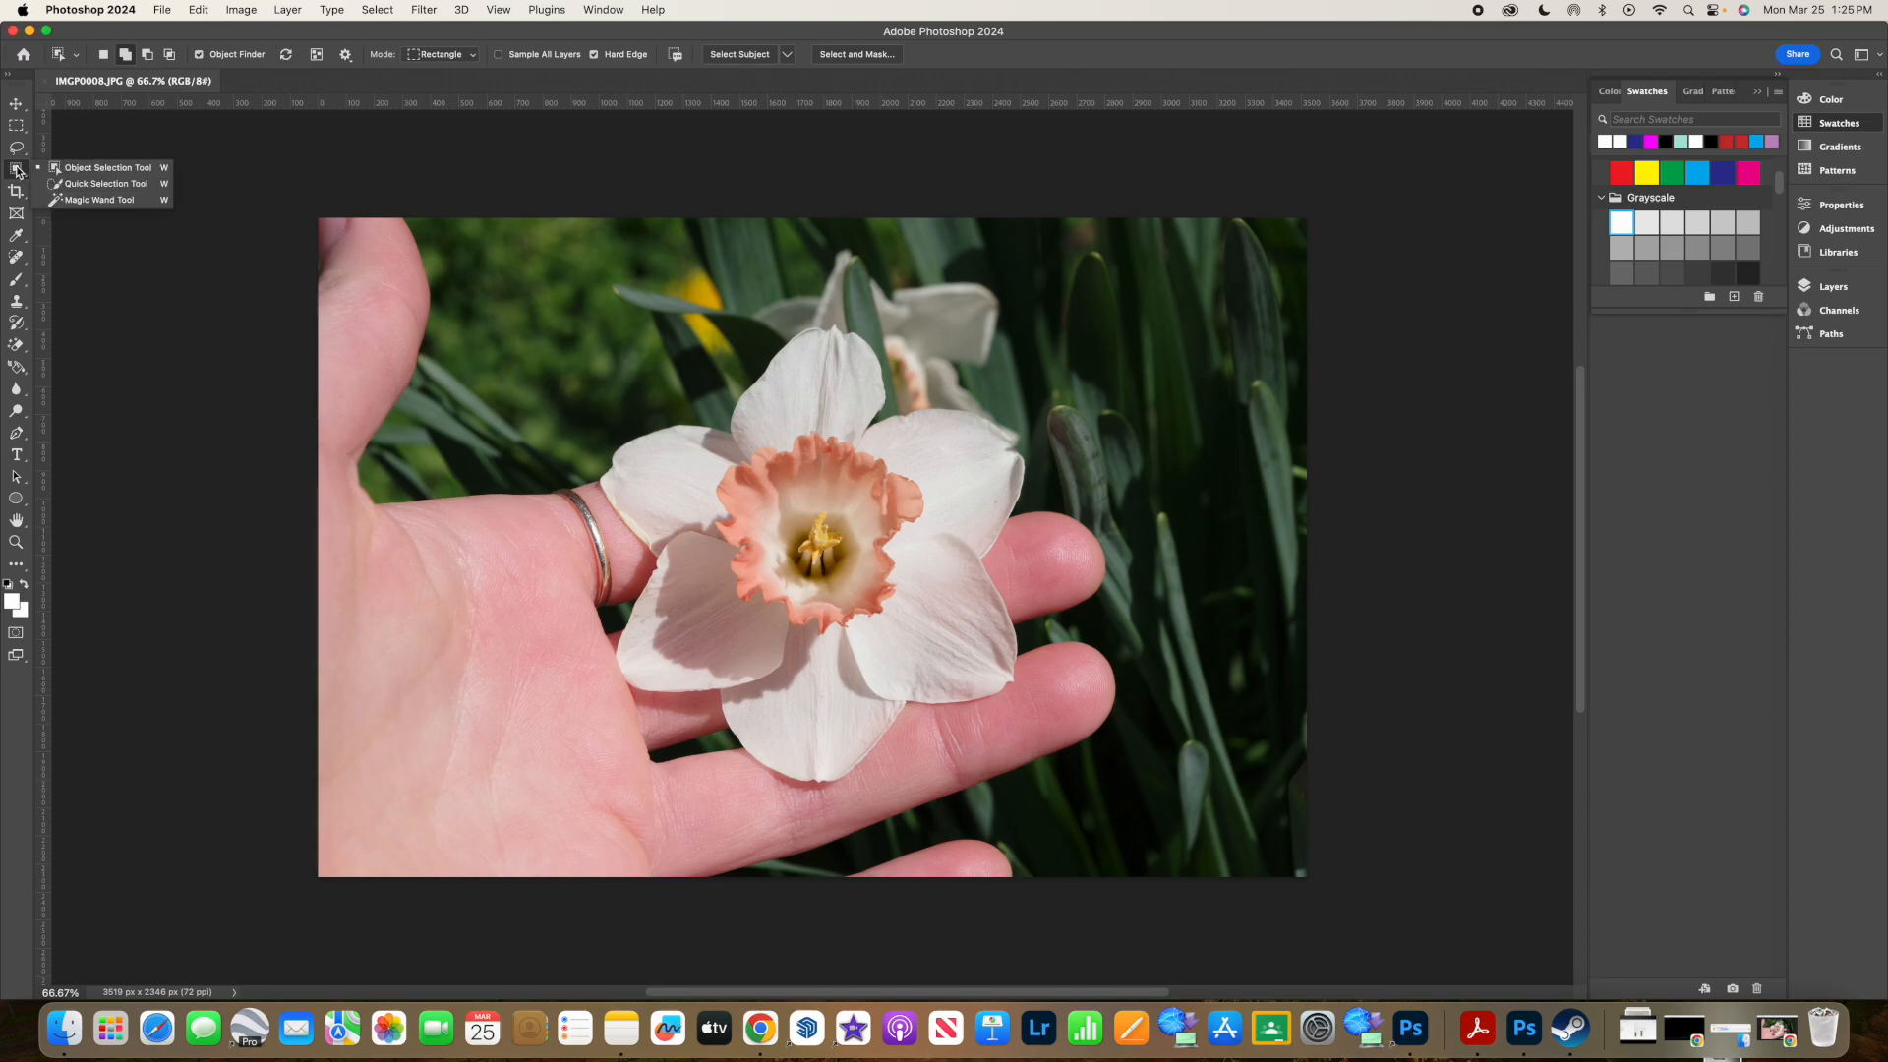
{"action": "left_click", "coordinate": [68, 169]}
{"action": "left_click", "coordinate": [803, 485]}
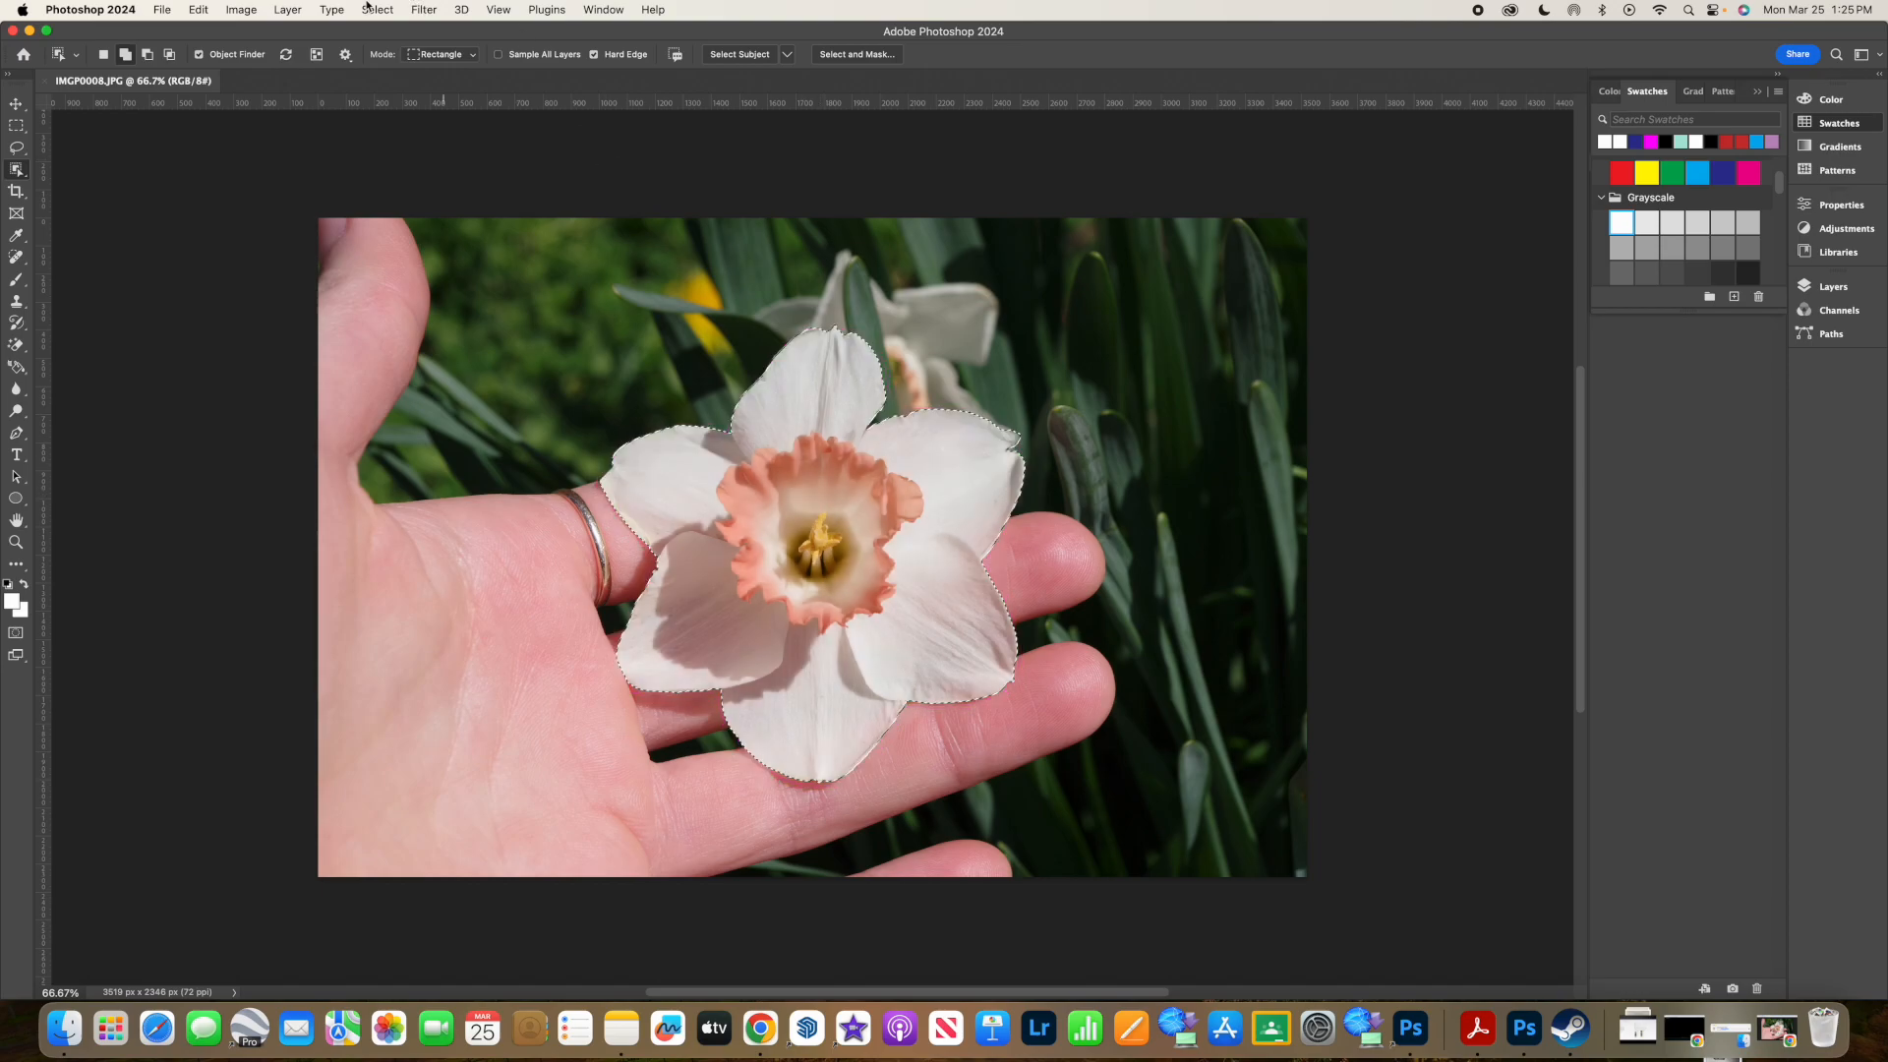
Step: Recolour the selected flower with a Hue/Saturation adjustment, setting the hue to -52
{"action": "left_click", "coordinate": [244, 10]}
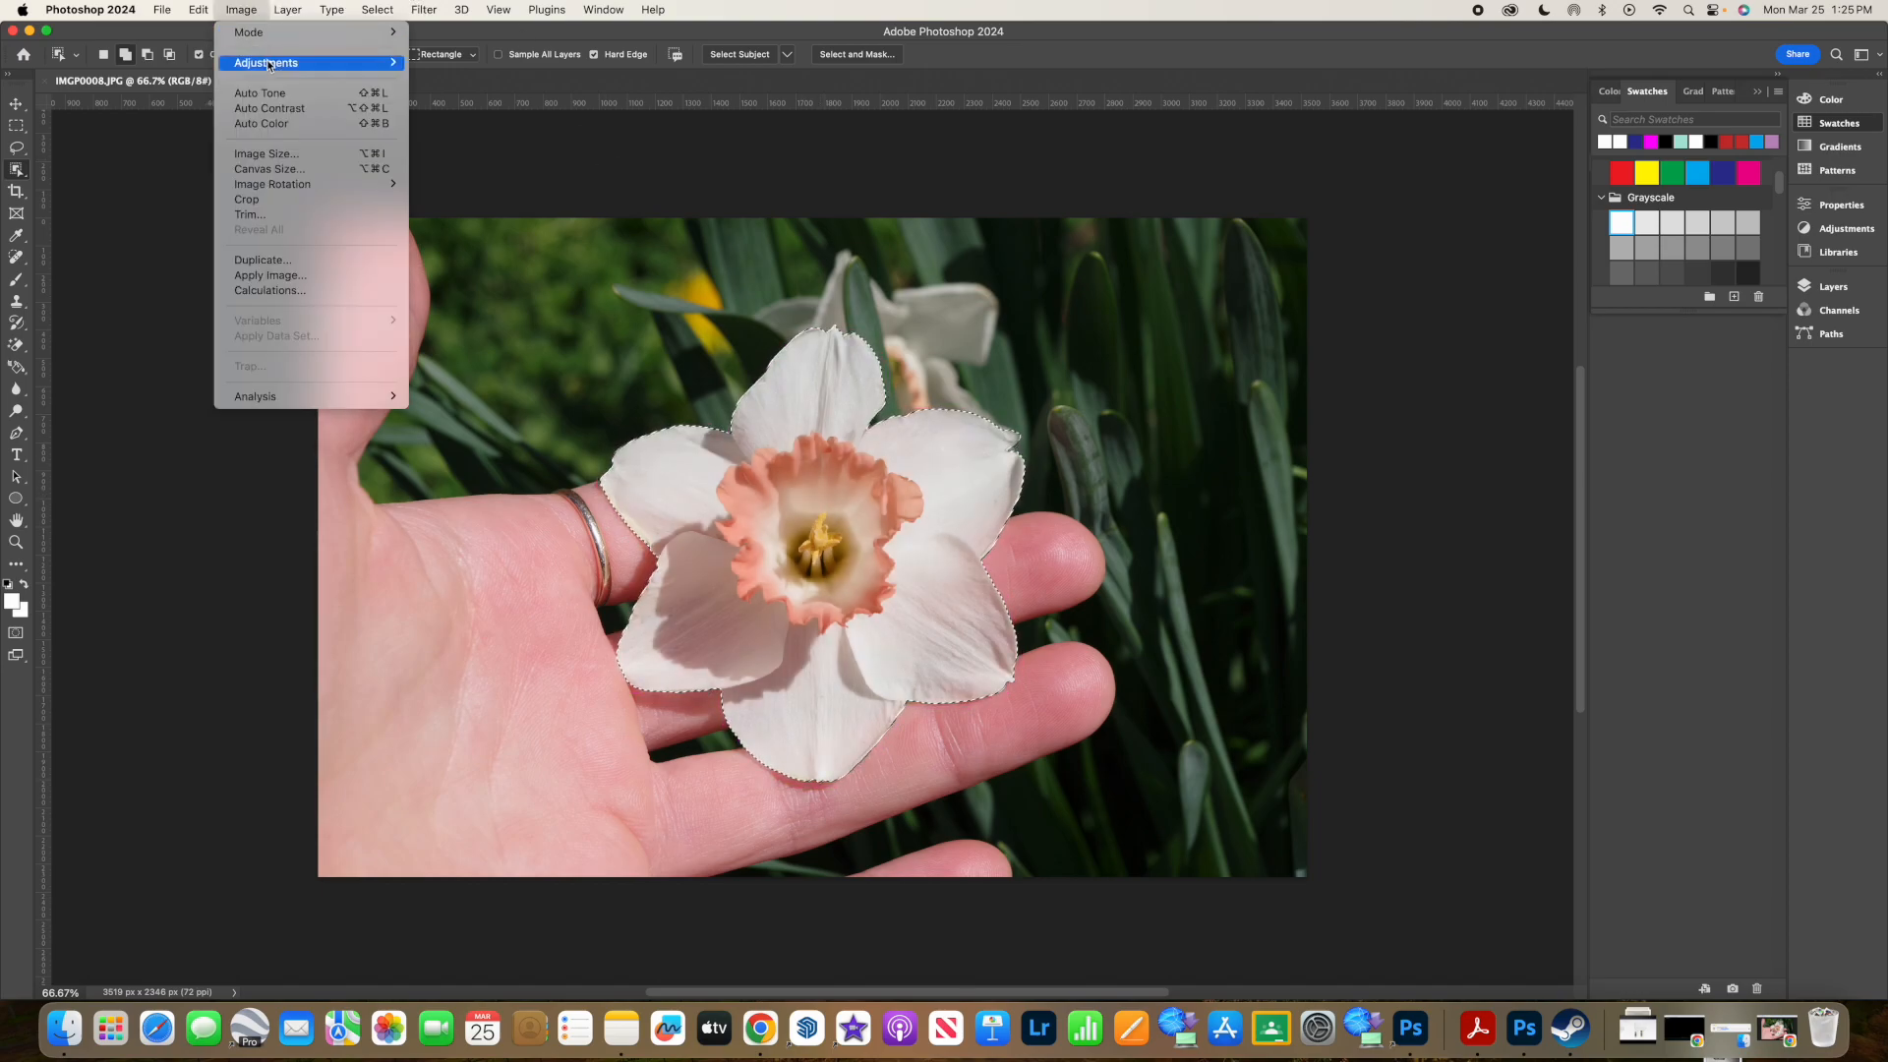
{"action": "mouse_move", "coordinate": [295, 65]}
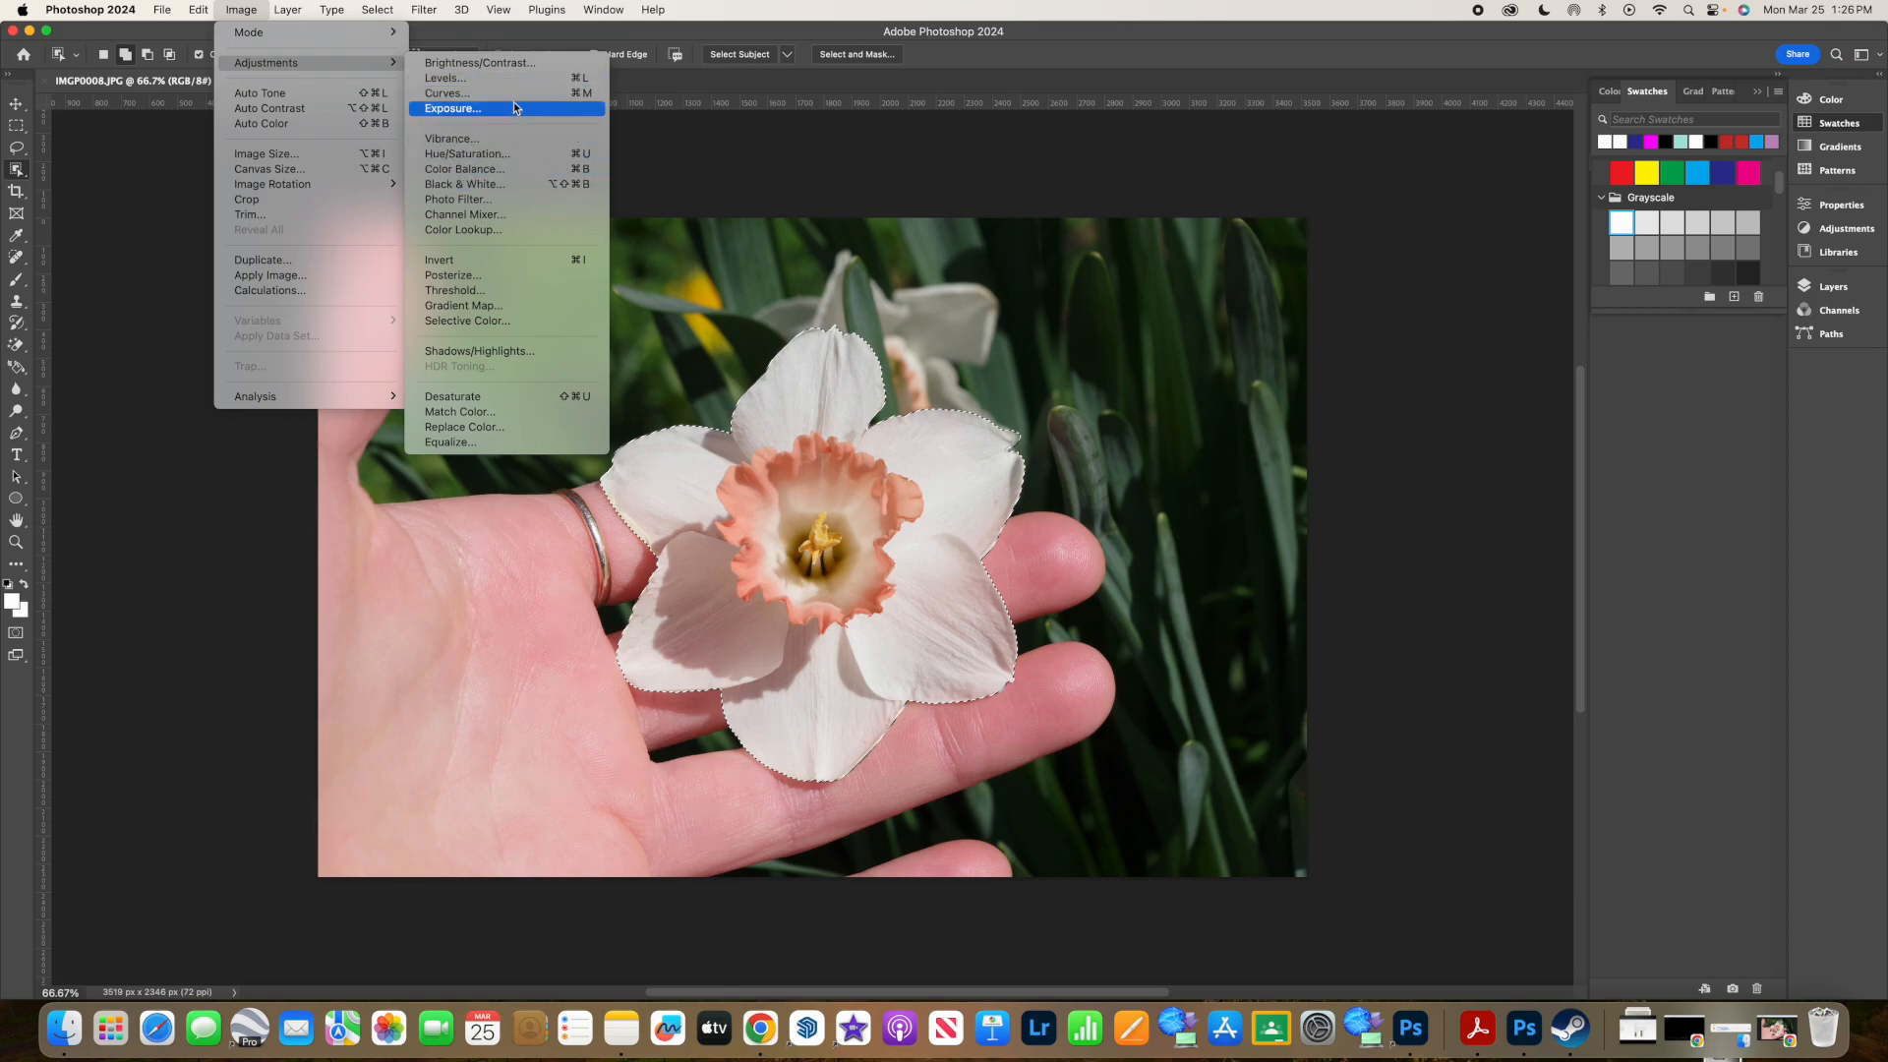
{"action": "left_click", "coordinate": [476, 158]}
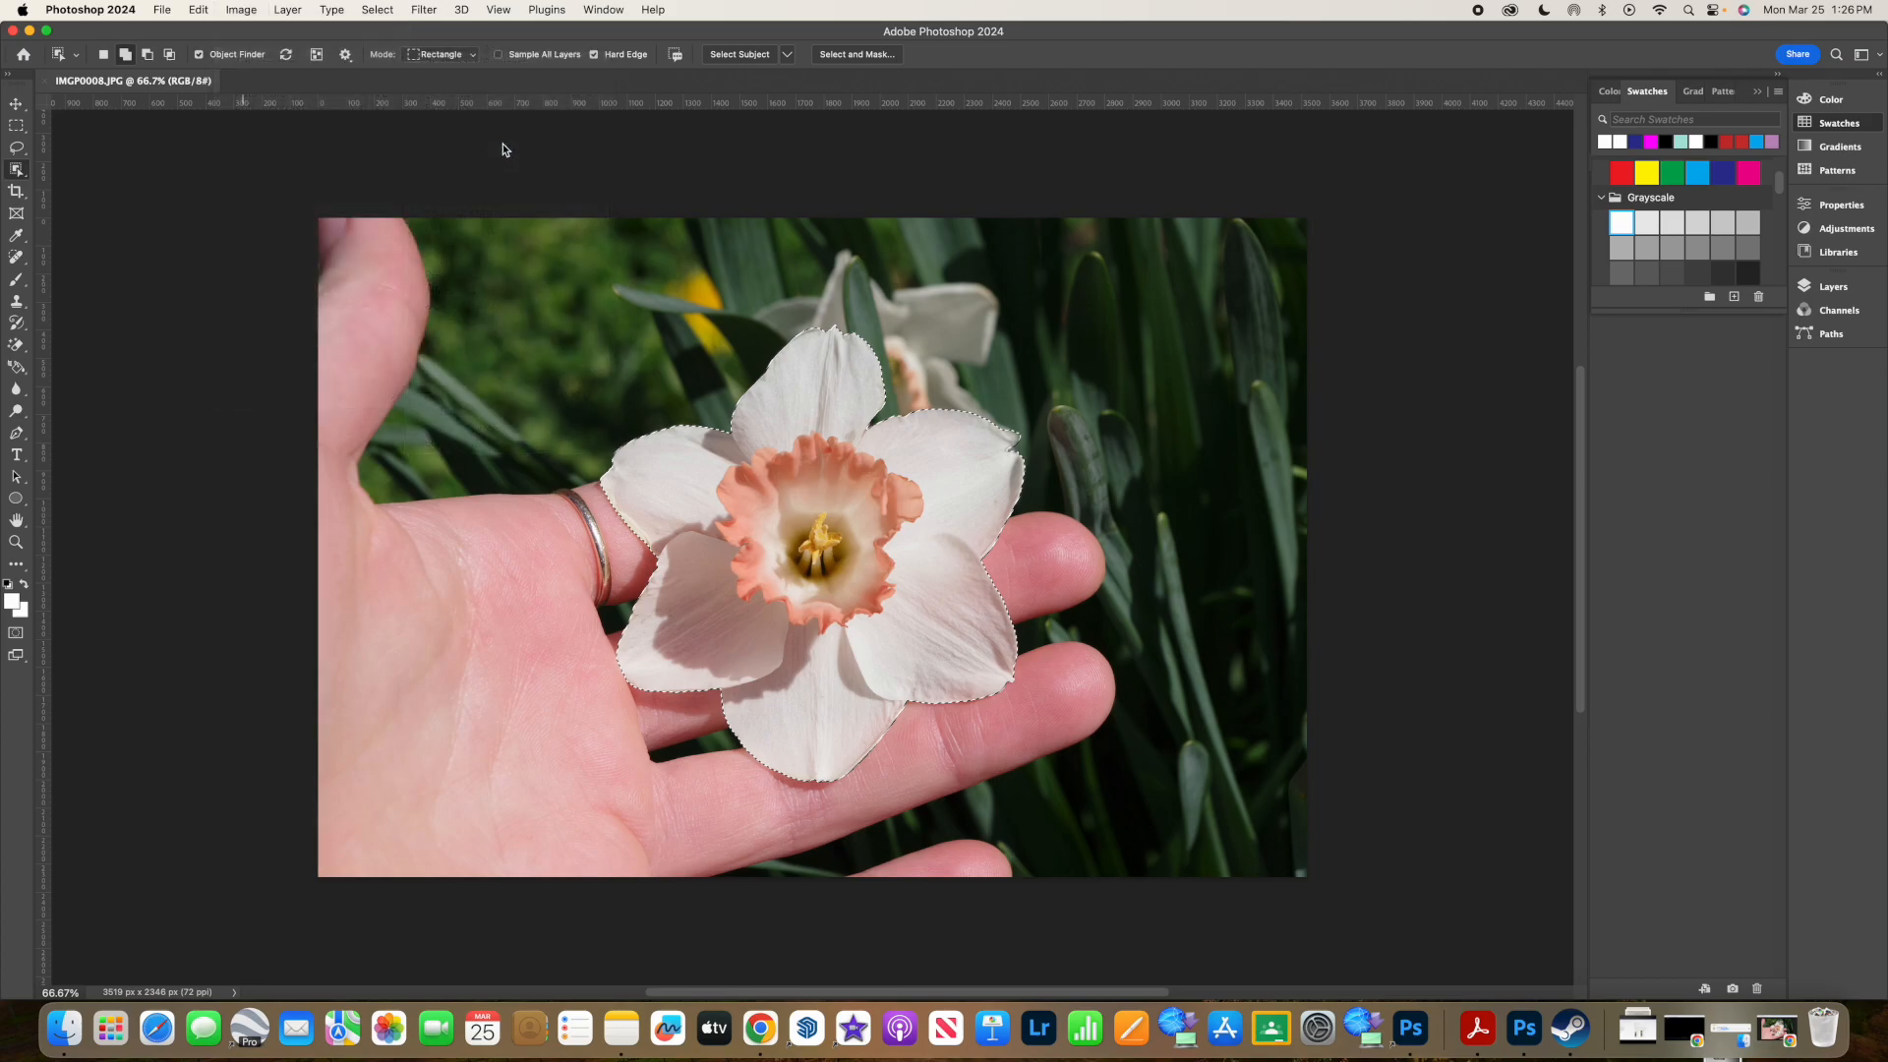
{"action": "left_click_drag", "start_coordinate": [1433, 256], "coordinate": [1393, 258]}
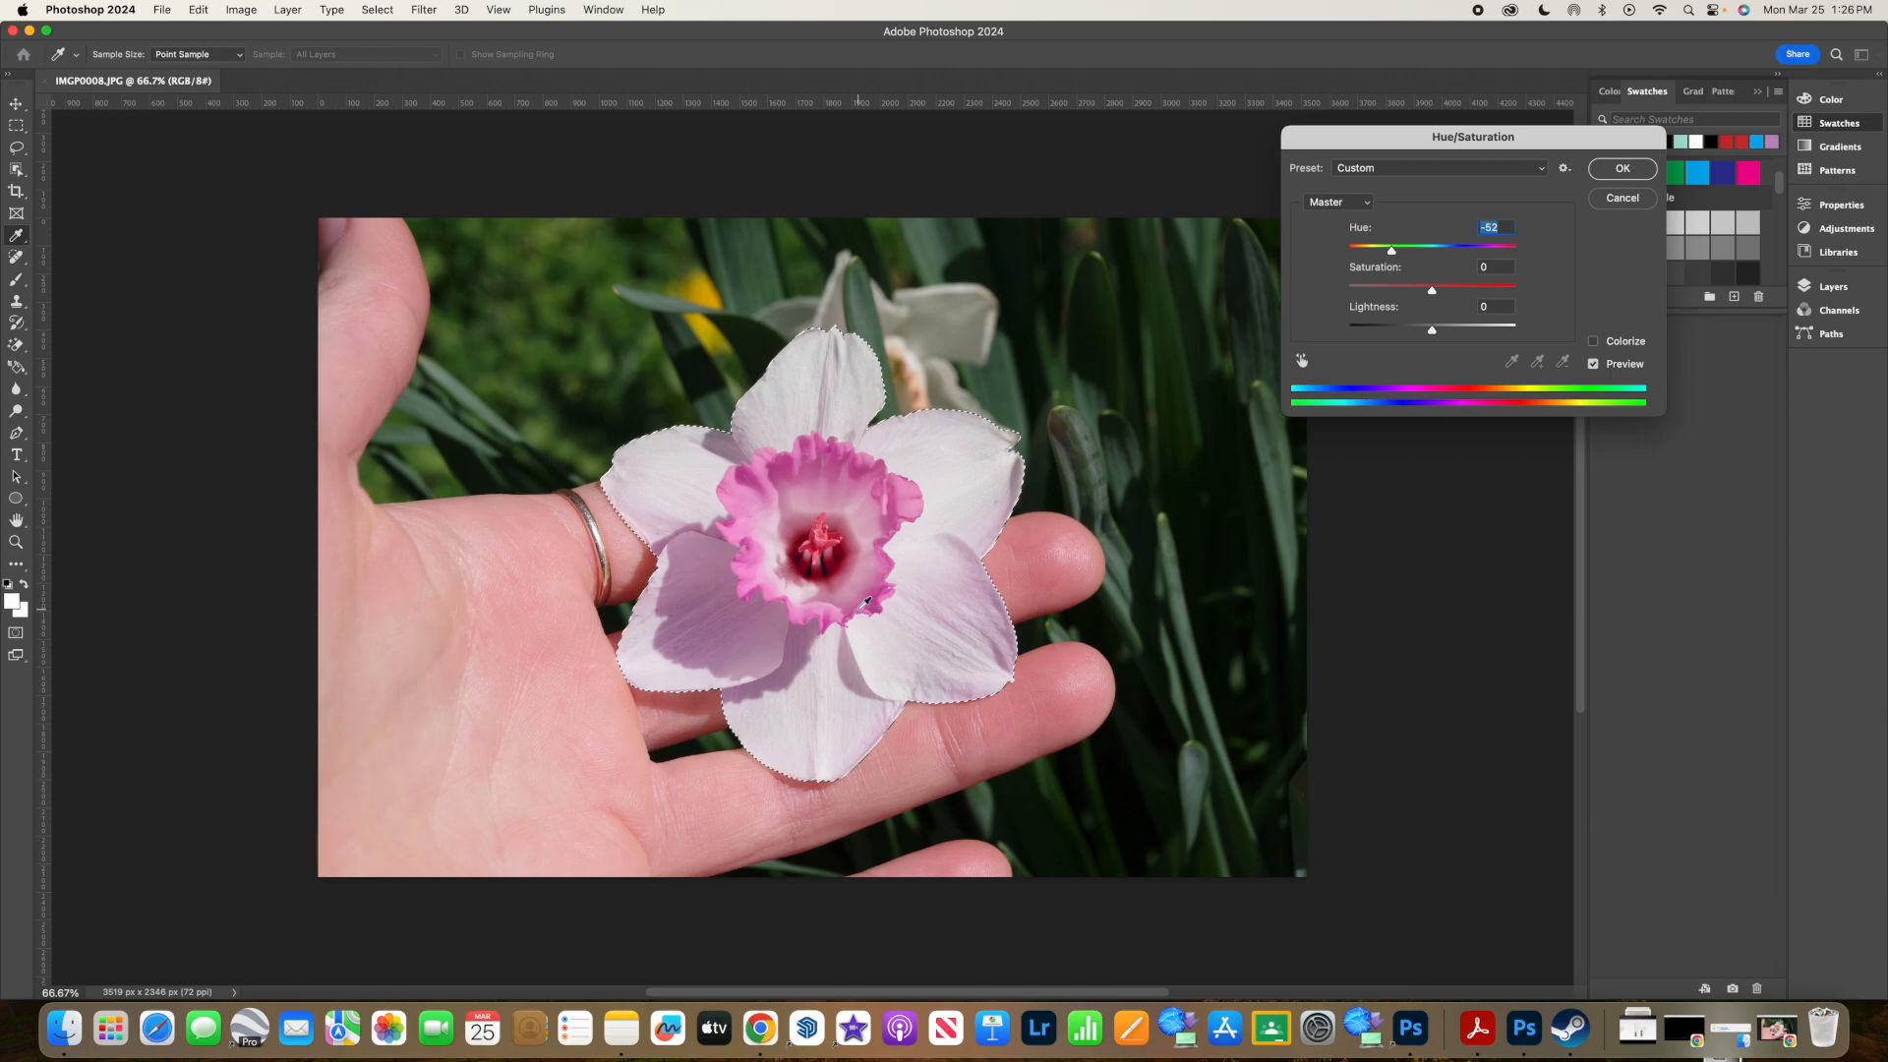
{"action": "left_click", "coordinate": [1616, 169]}
{"action": "key", "text": "w"}
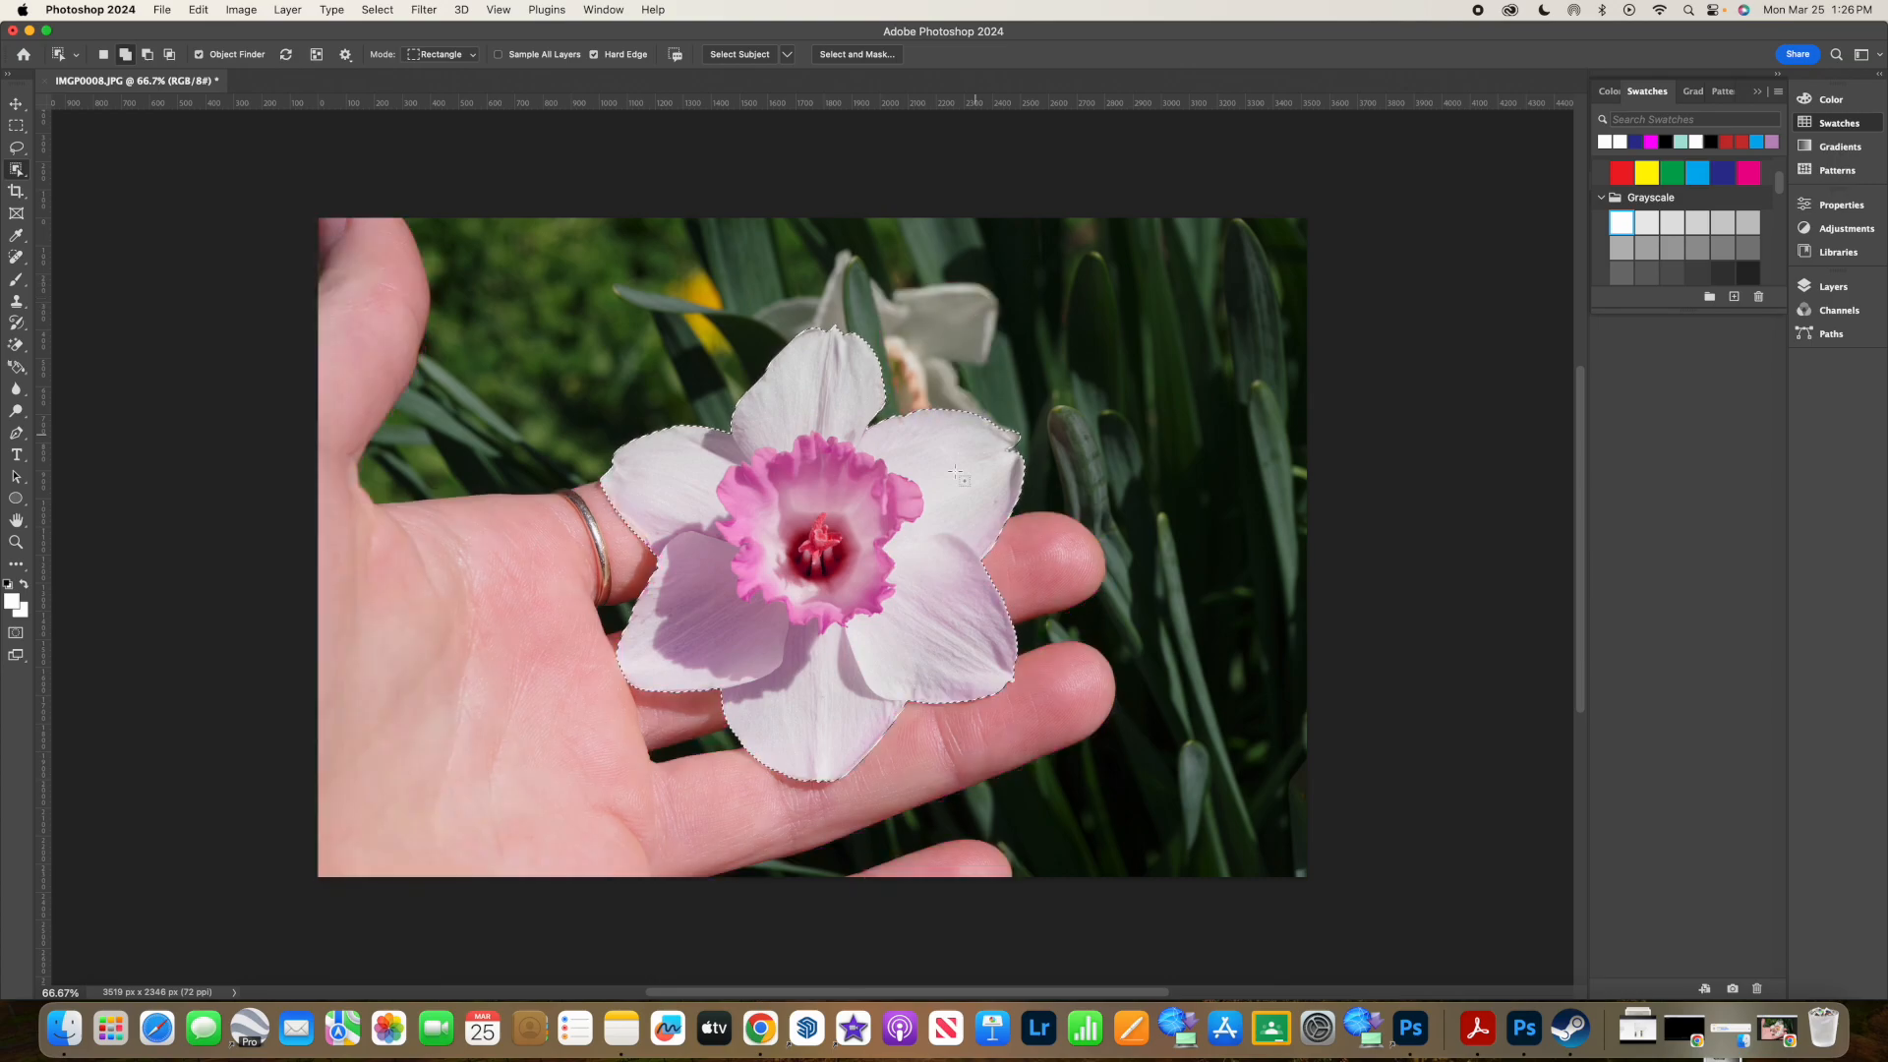
Step: Invert the selection and paint the background around the flower white with the Brush Tool in Luminosity mode
{"action": "right_click", "coordinate": [824, 530]}
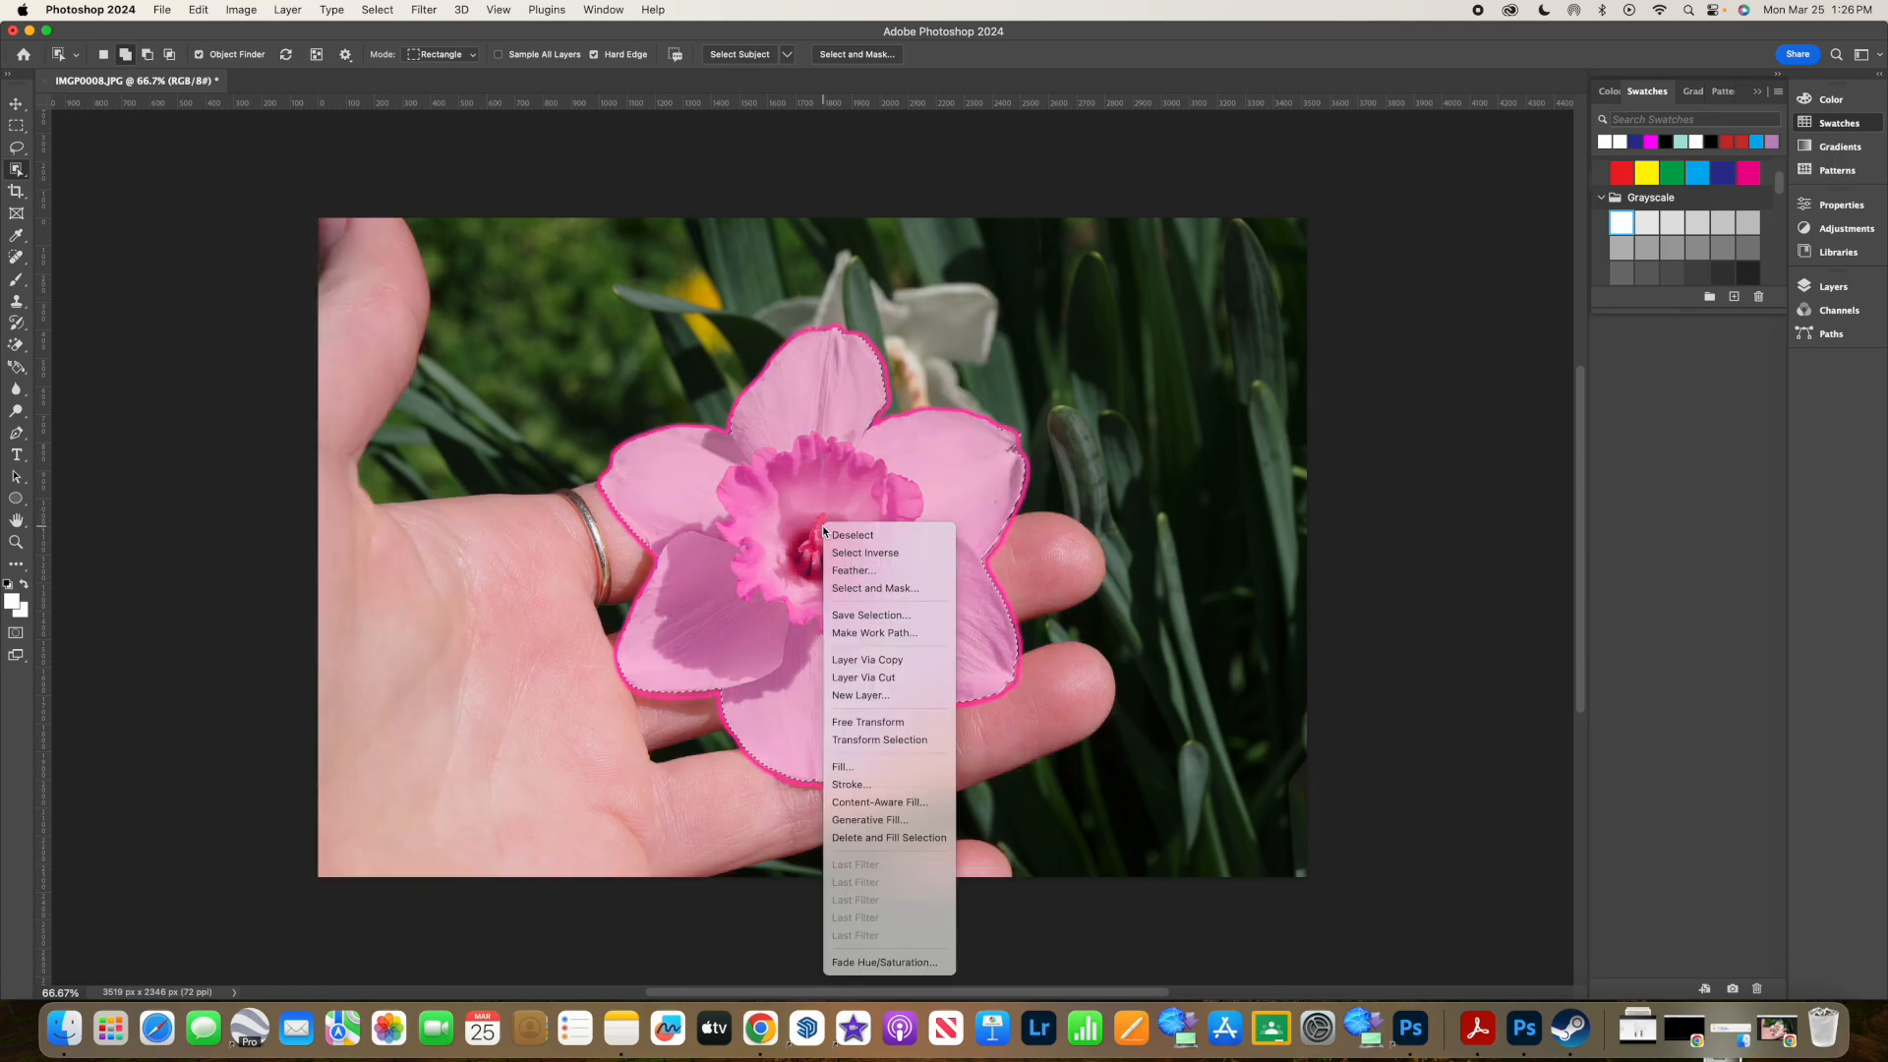
{"action": "left_click", "coordinate": [847, 553]}
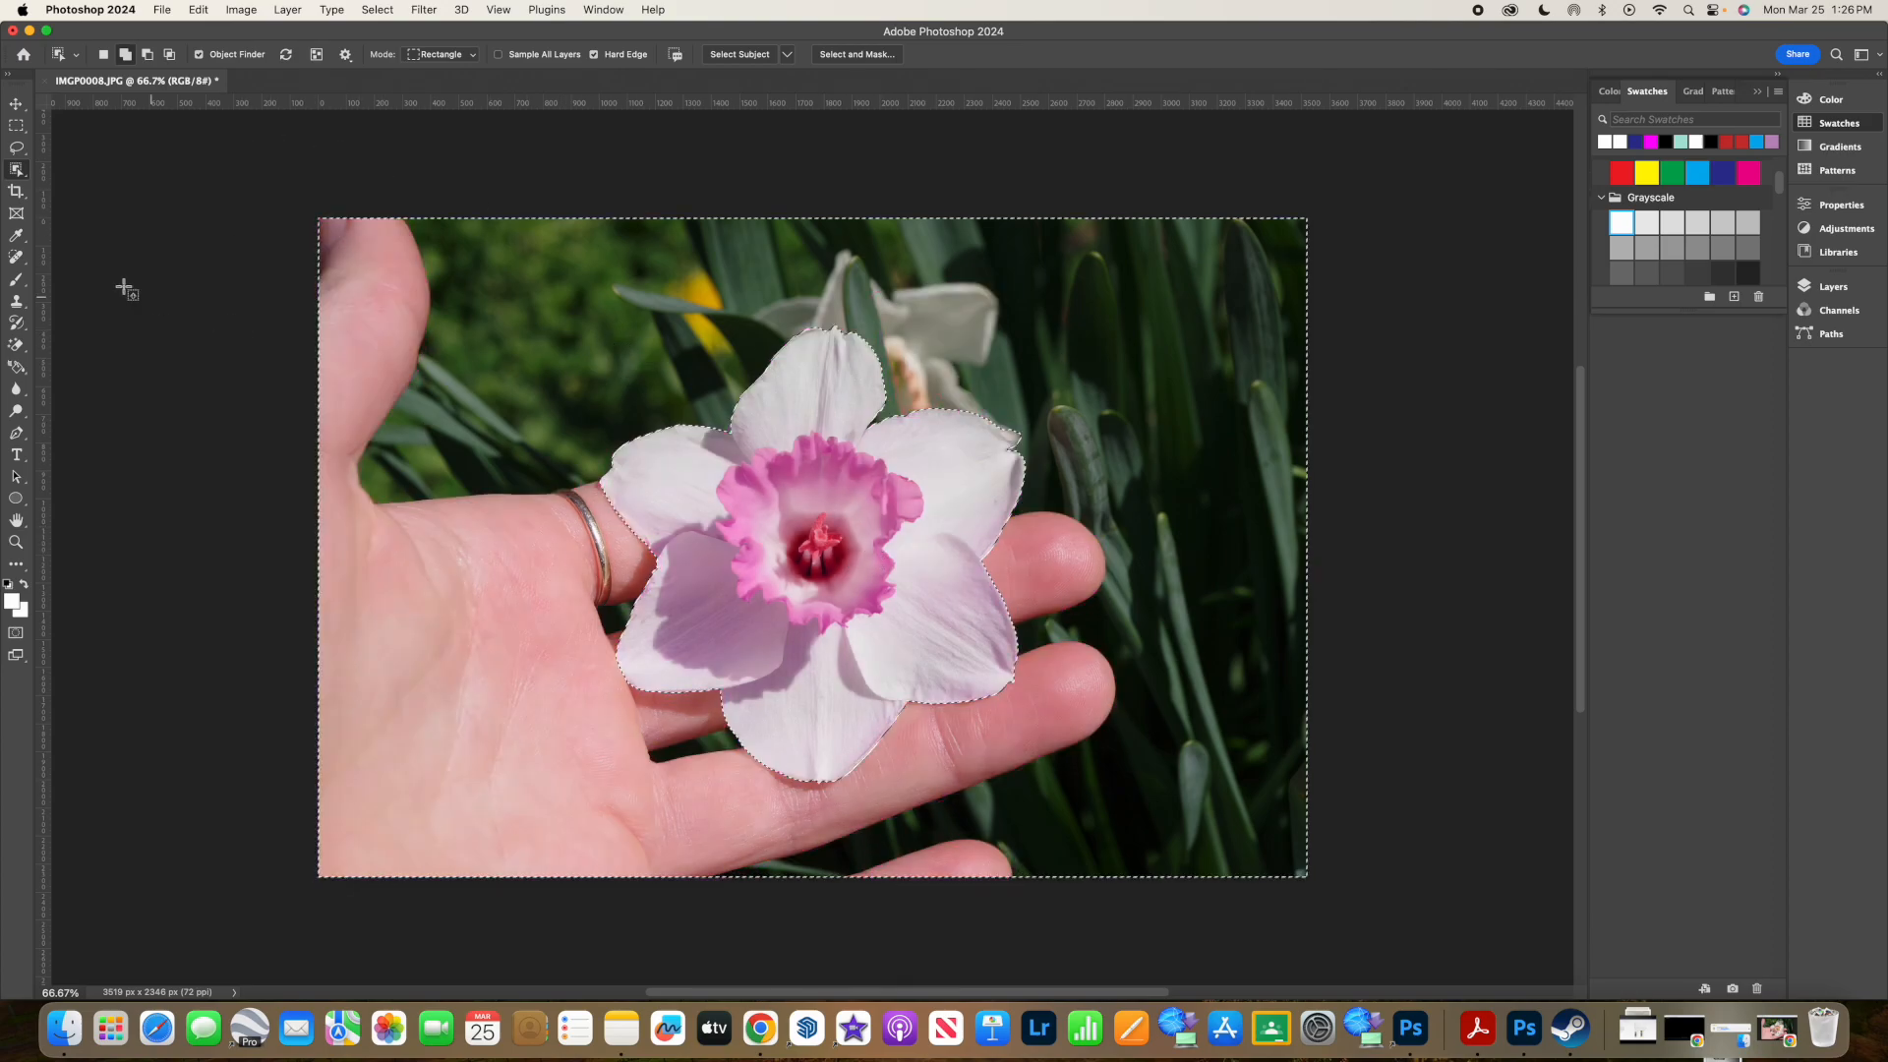
{"action": "left_click", "coordinate": [16, 279]}
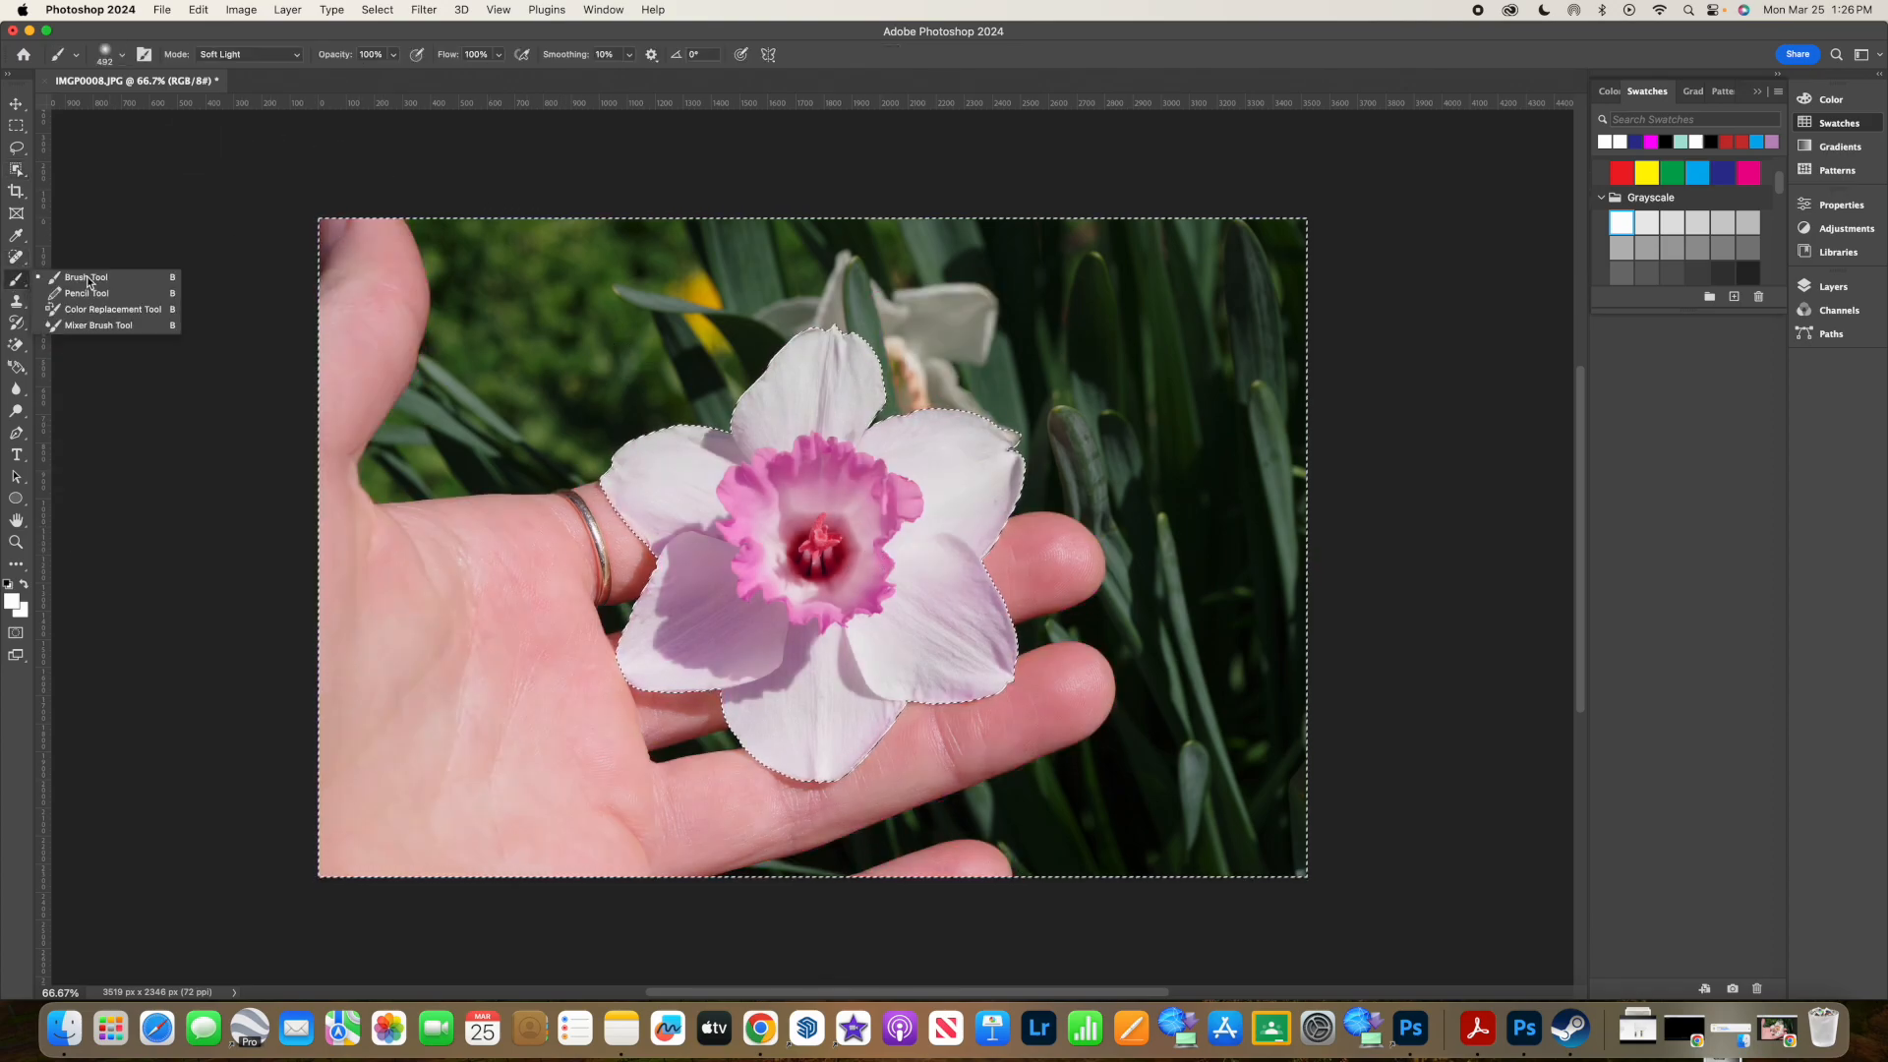
{"action": "left_click", "coordinate": [86, 280]}
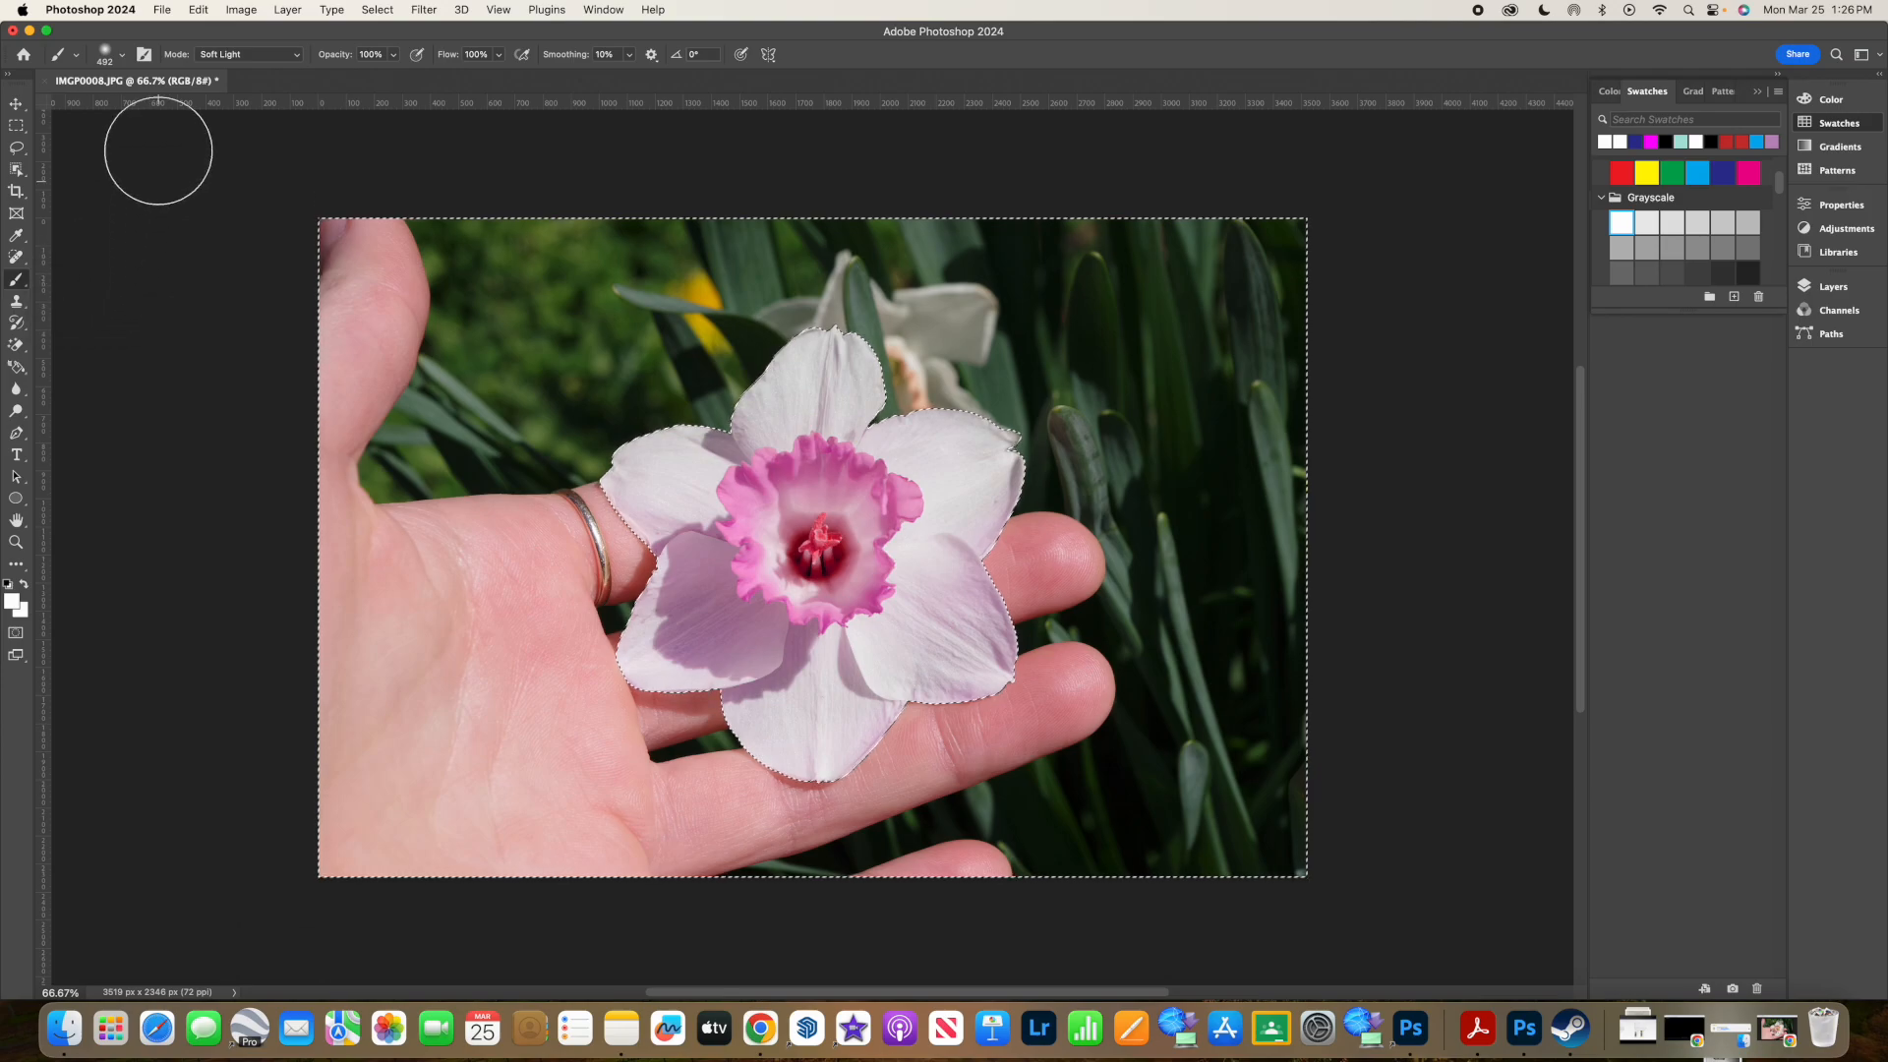
{"action": "left_click", "coordinate": [122, 55]}
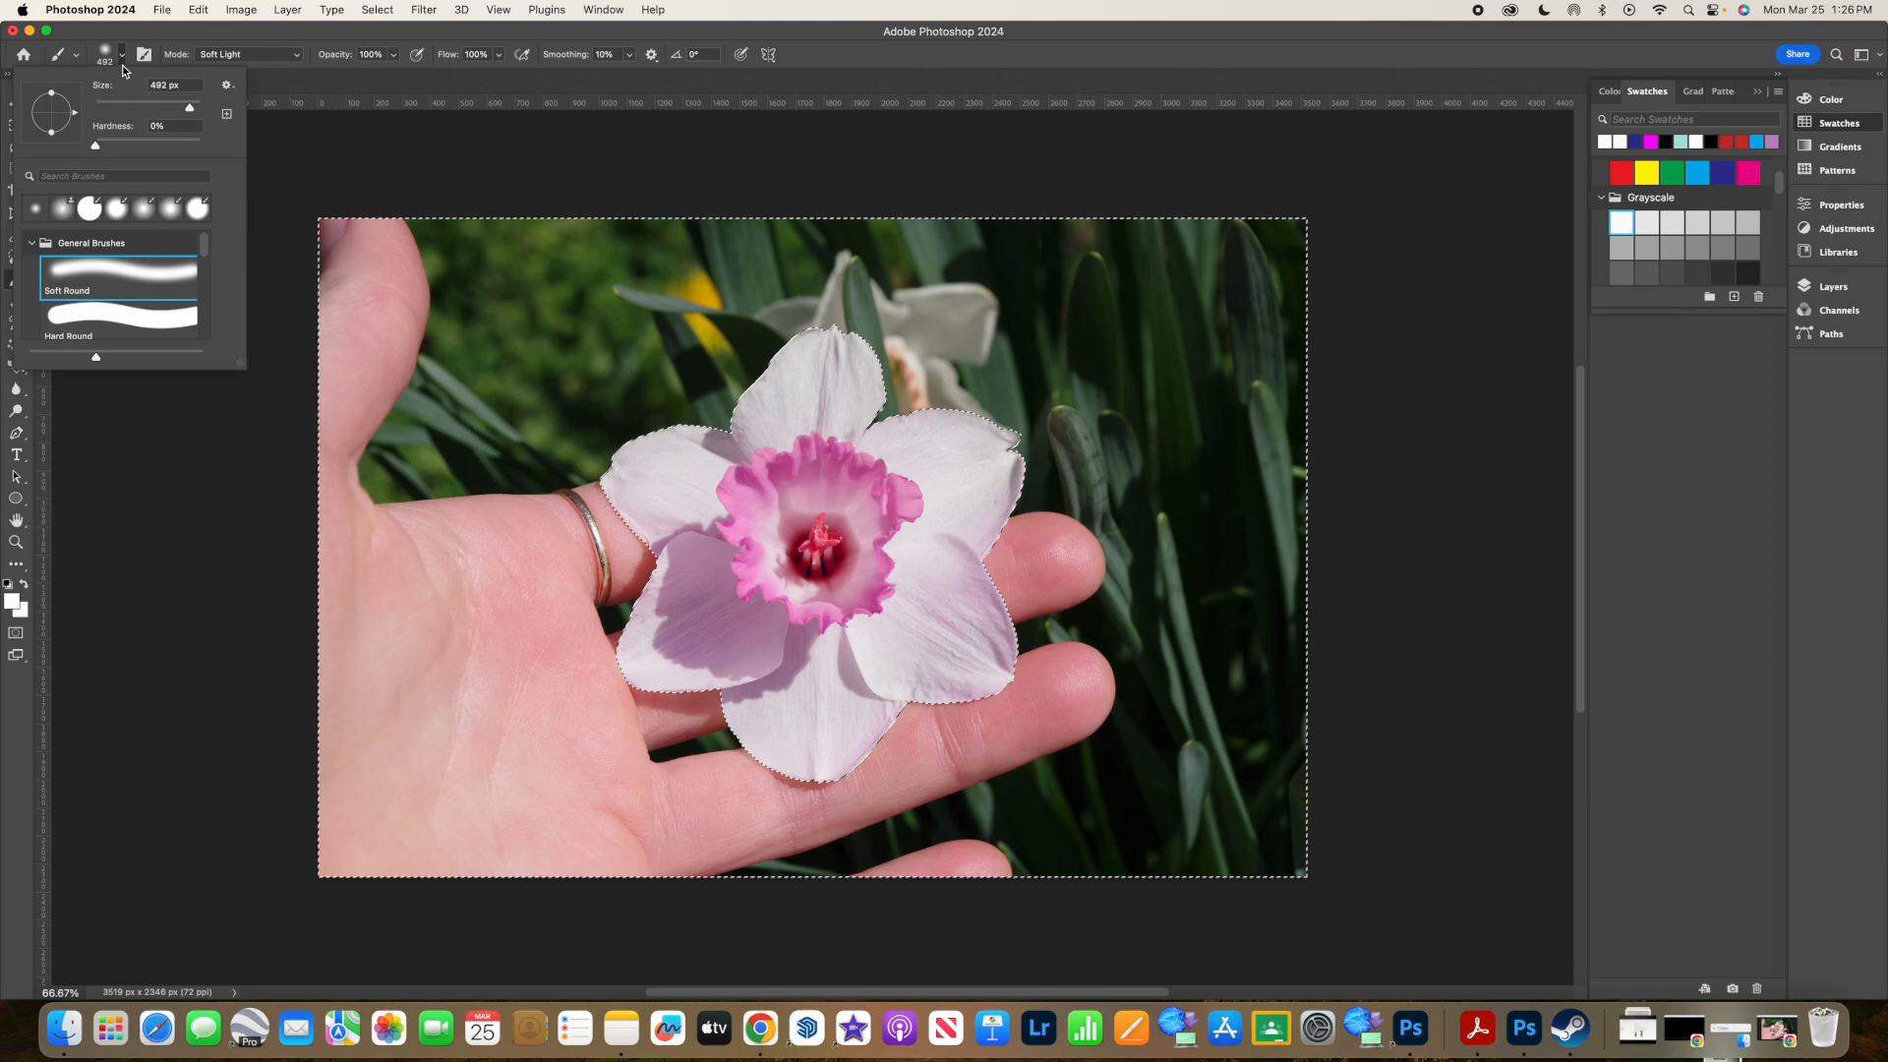
{"action": "left_click", "coordinate": [122, 56]}
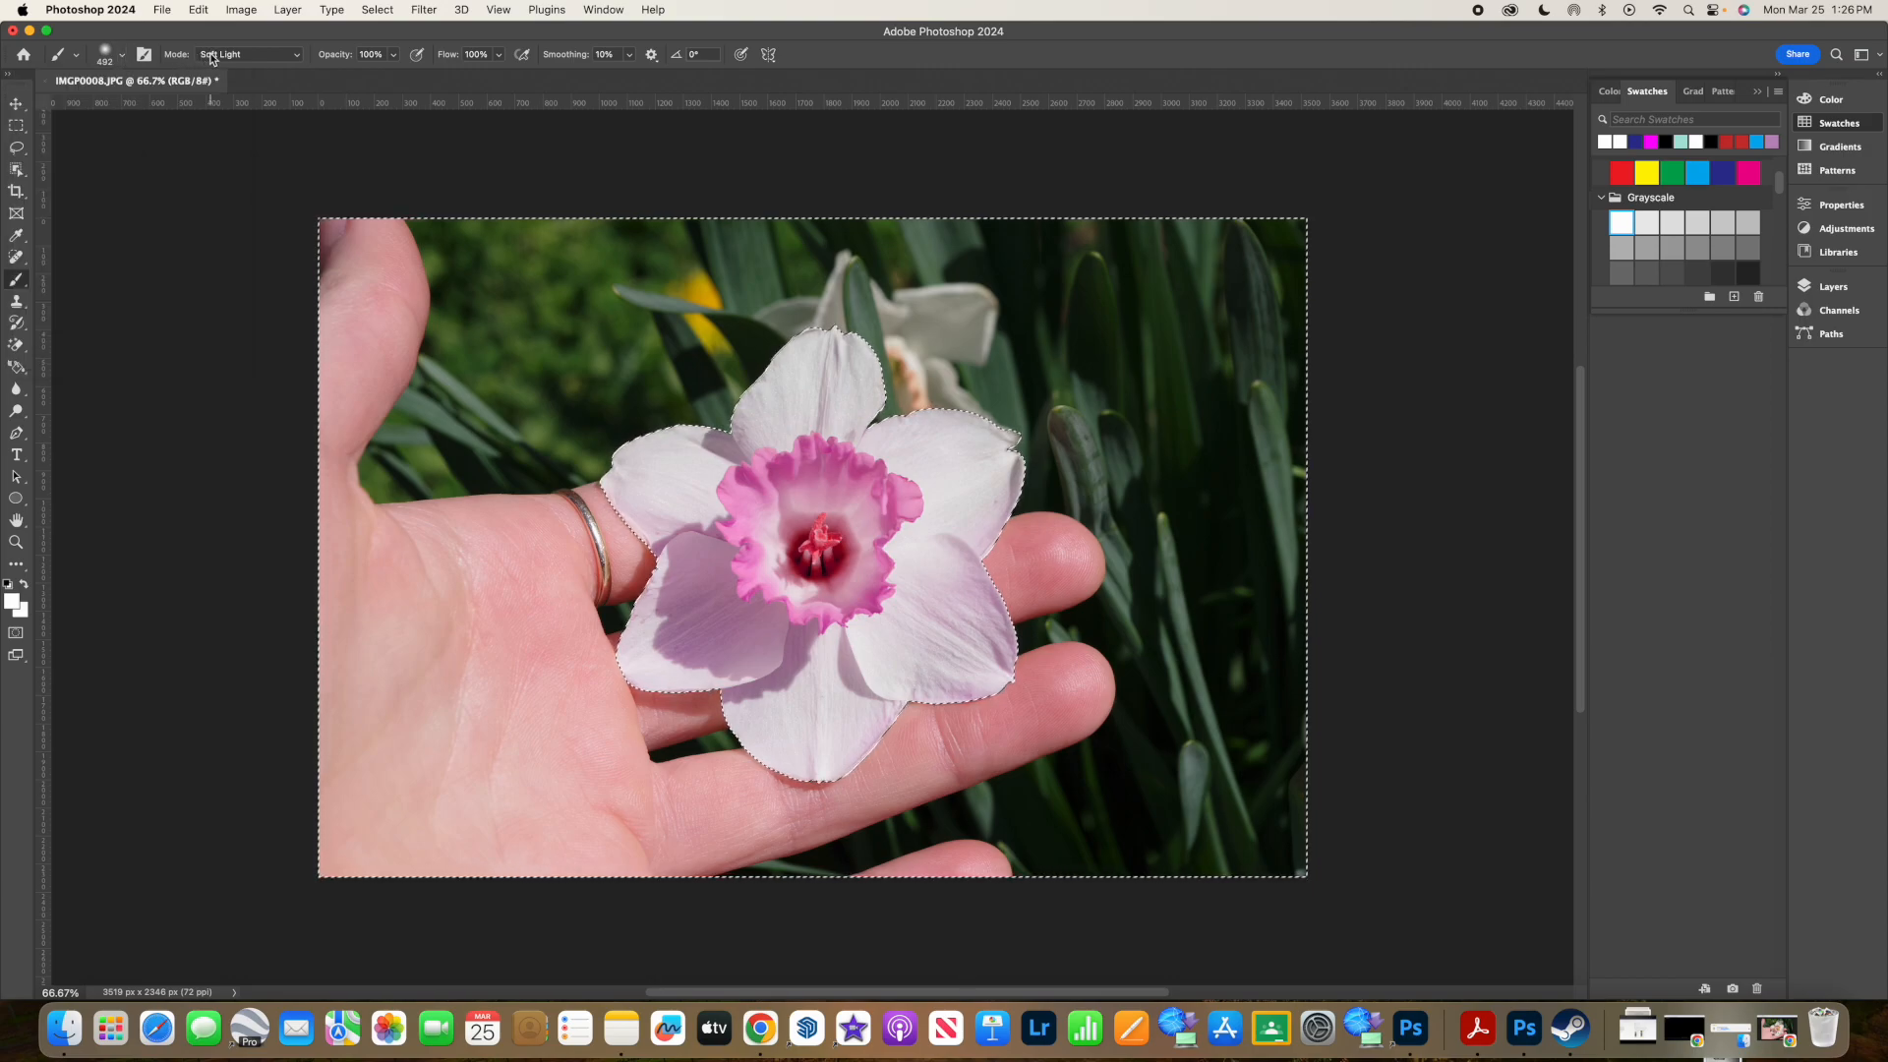
{"action": "left_click", "coordinate": [211, 56]}
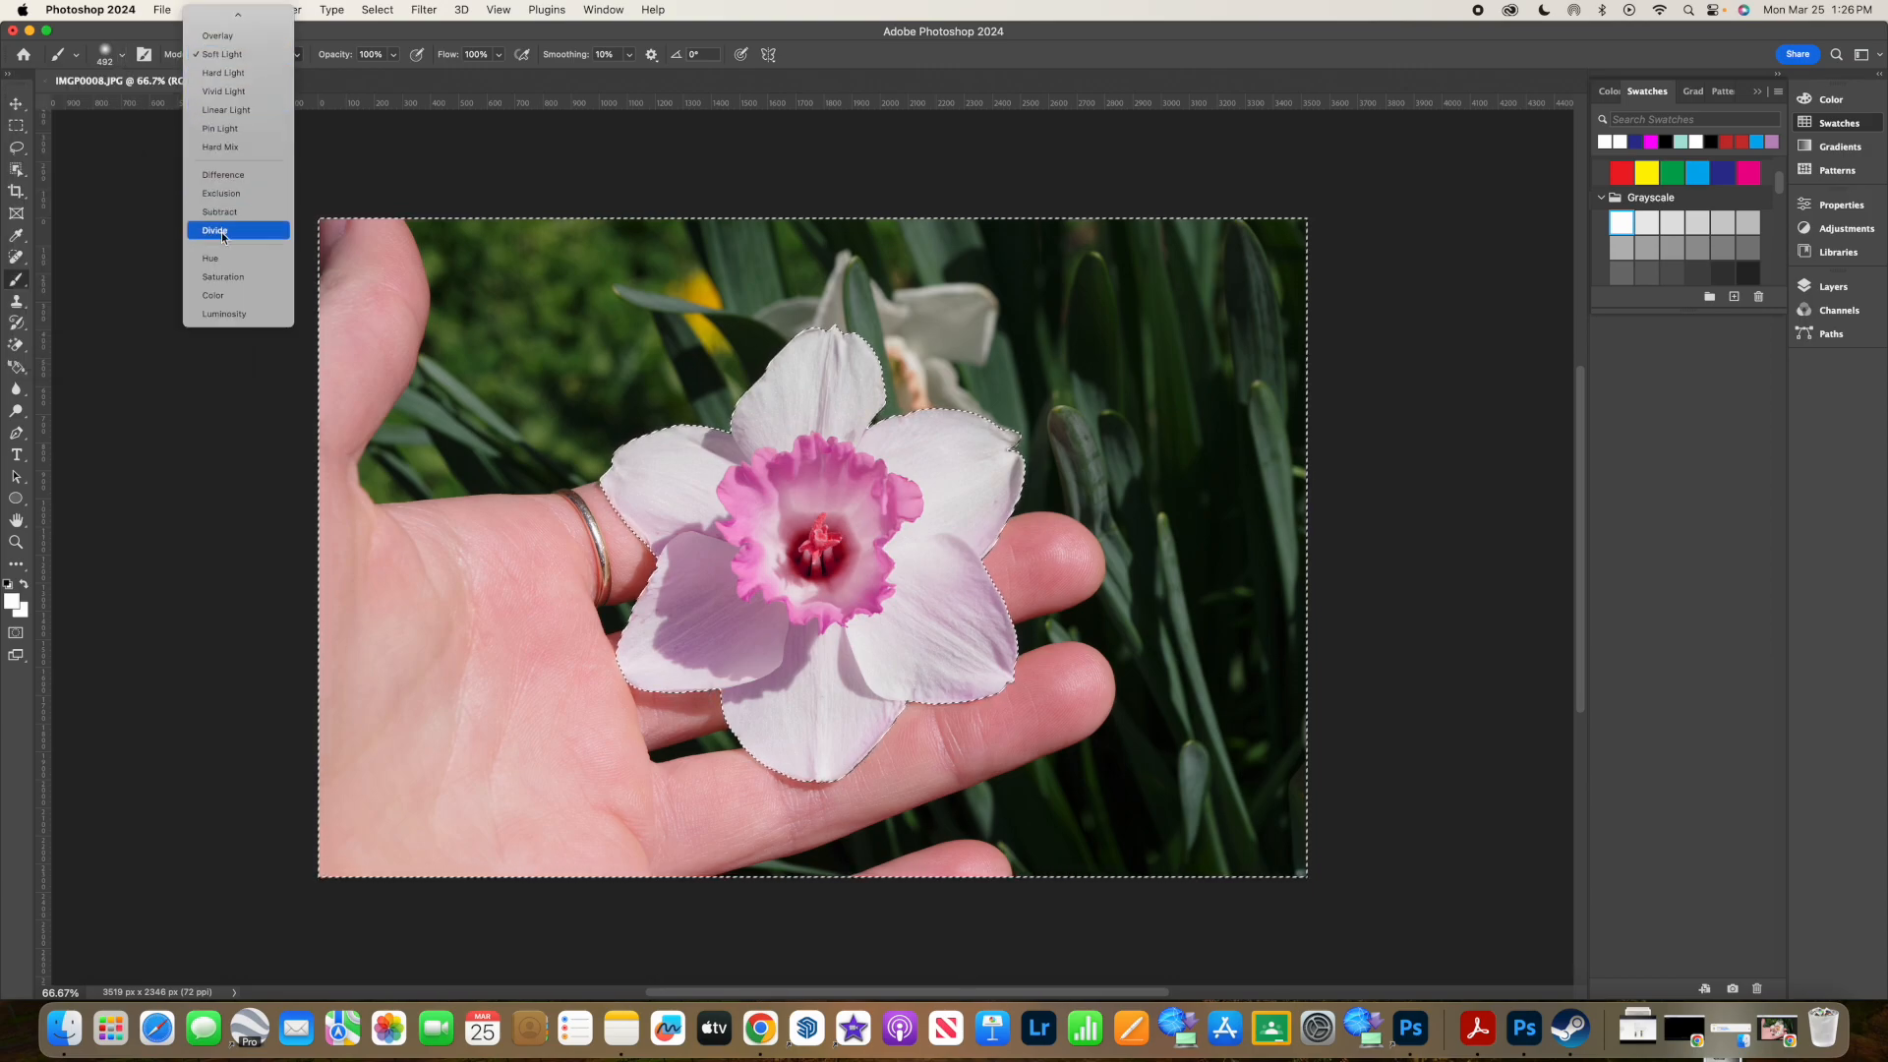
{"action": "left_click", "coordinate": [232, 314]}
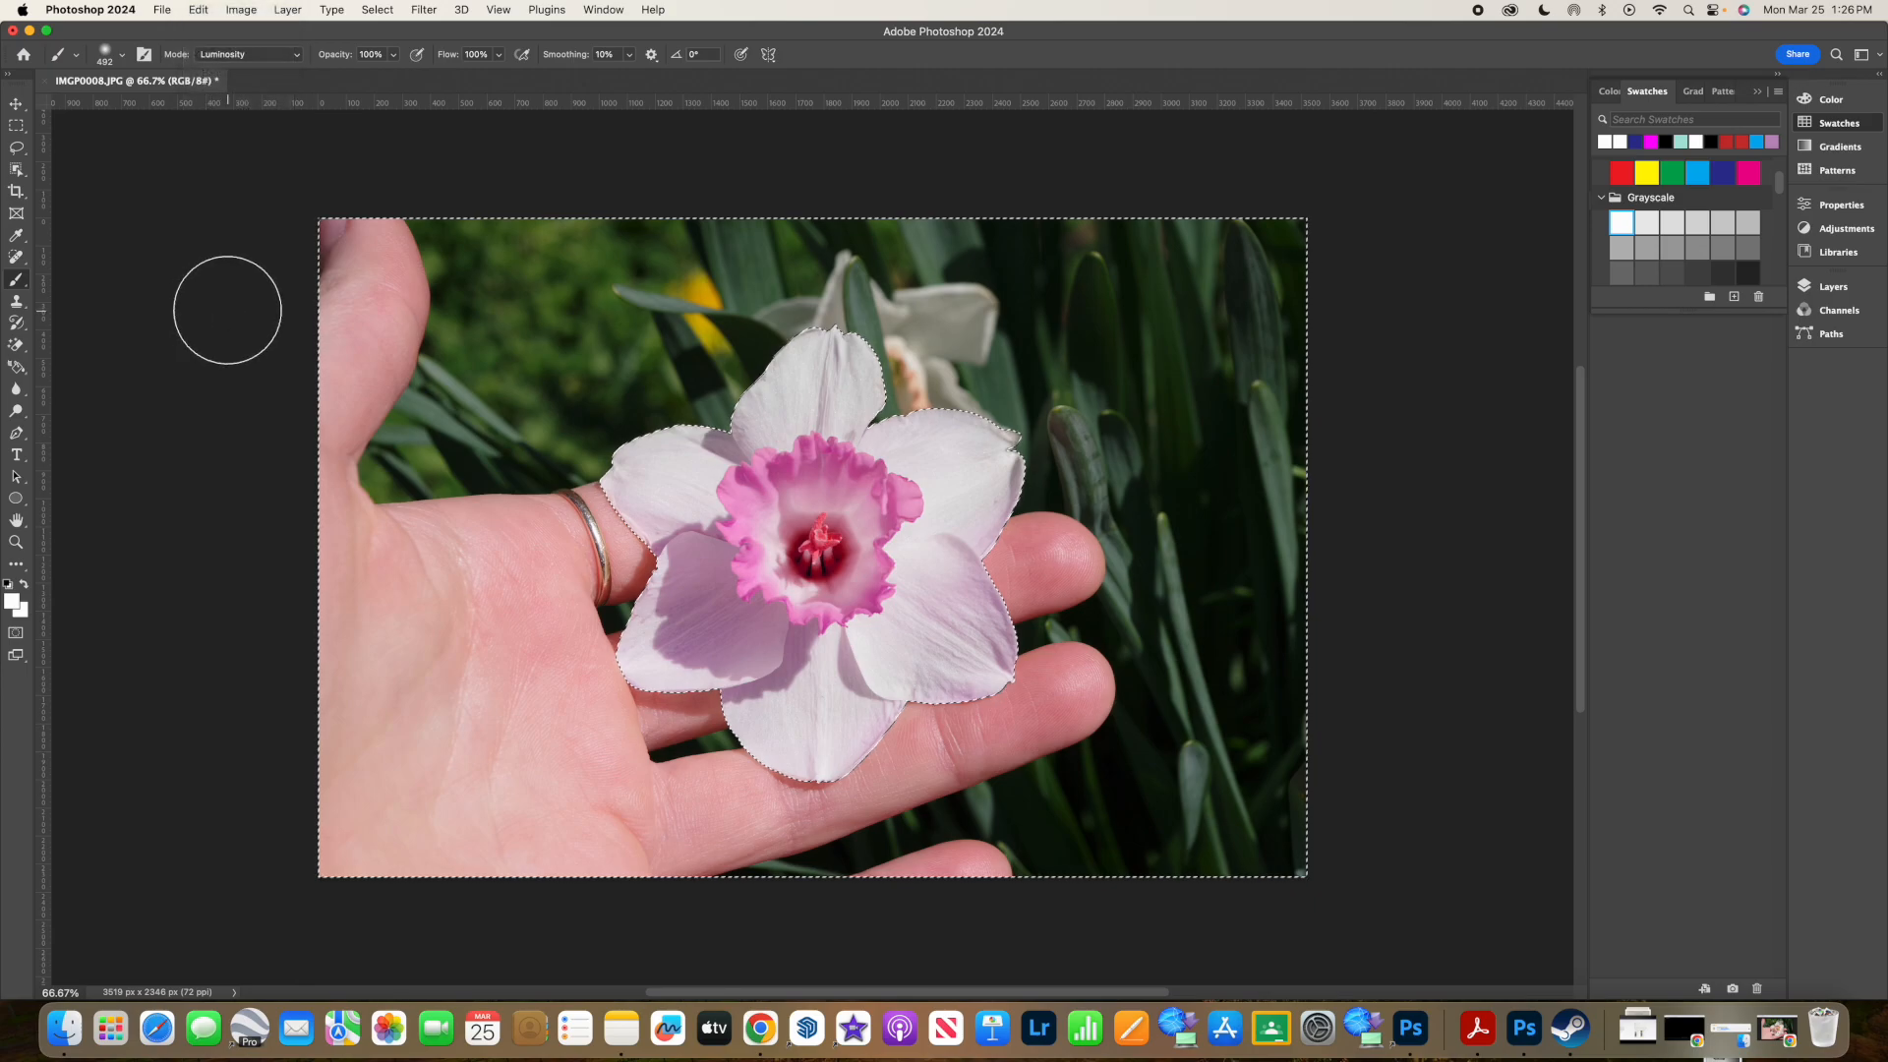
{"action": "left_click", "coordinate": [1622, 222]}
{"action": "mouse_move", "coordinate": [295, 254]}
{"action": "left_mouse_down"}
{"action": "mouse_move", "coordinate": [1496, 261]}
{"action": "mouse_move", "coordinate": [156, 358]}
{"action": "mouse_move", "coordinate": [1144, 447]}
{"action": "mouse_move", "coordinate": [383, 536]}
{"action": "mouse_move", "coordinate": [590, 590]}
{"action": "mouse_move", "coordinate": [994, 580]}
{"action": "mouse_move", "coordinate": [1165, 392]}
{"action": "mouse_move", "coordinate": [1167, 557]}
{"action": "mouse_move", "coordinate": [1141, 737]}
{"action": "mouse_move", "coordinate": [732, 644]}
{"action": "mouse_move", "coordinate": [122, 848]}
{"action": "mouse_move", "coordinate": [1399, 847]}
{"action": "mouse_move", "coordinate": [1079, 763]}
{"action": "mouse_move", "coordinate": [1235, 540]}
{"action": "mouse_move", "coordinate": [361, 754]}
{"action": "mouse_move", "coordinate": [738, 780]}
{"action": "mouse_move", "coordinate": [283, 747]}
{"action": "mouse_move", "coordinate": [379, 599]}
{"action": "mouse_move", "coordinate": [402, 627]}
{"action": "mouse_move", "coordinate": [1108, 855]}
{"action": "mouse_move", "coordinate": [1219, 417]}
{"action": "mouse_move", "coordinate": [393, 446]}
{"action": "mouse_move", "coordinate": [1245, 895]}
{"action": "left_mouse_up"}
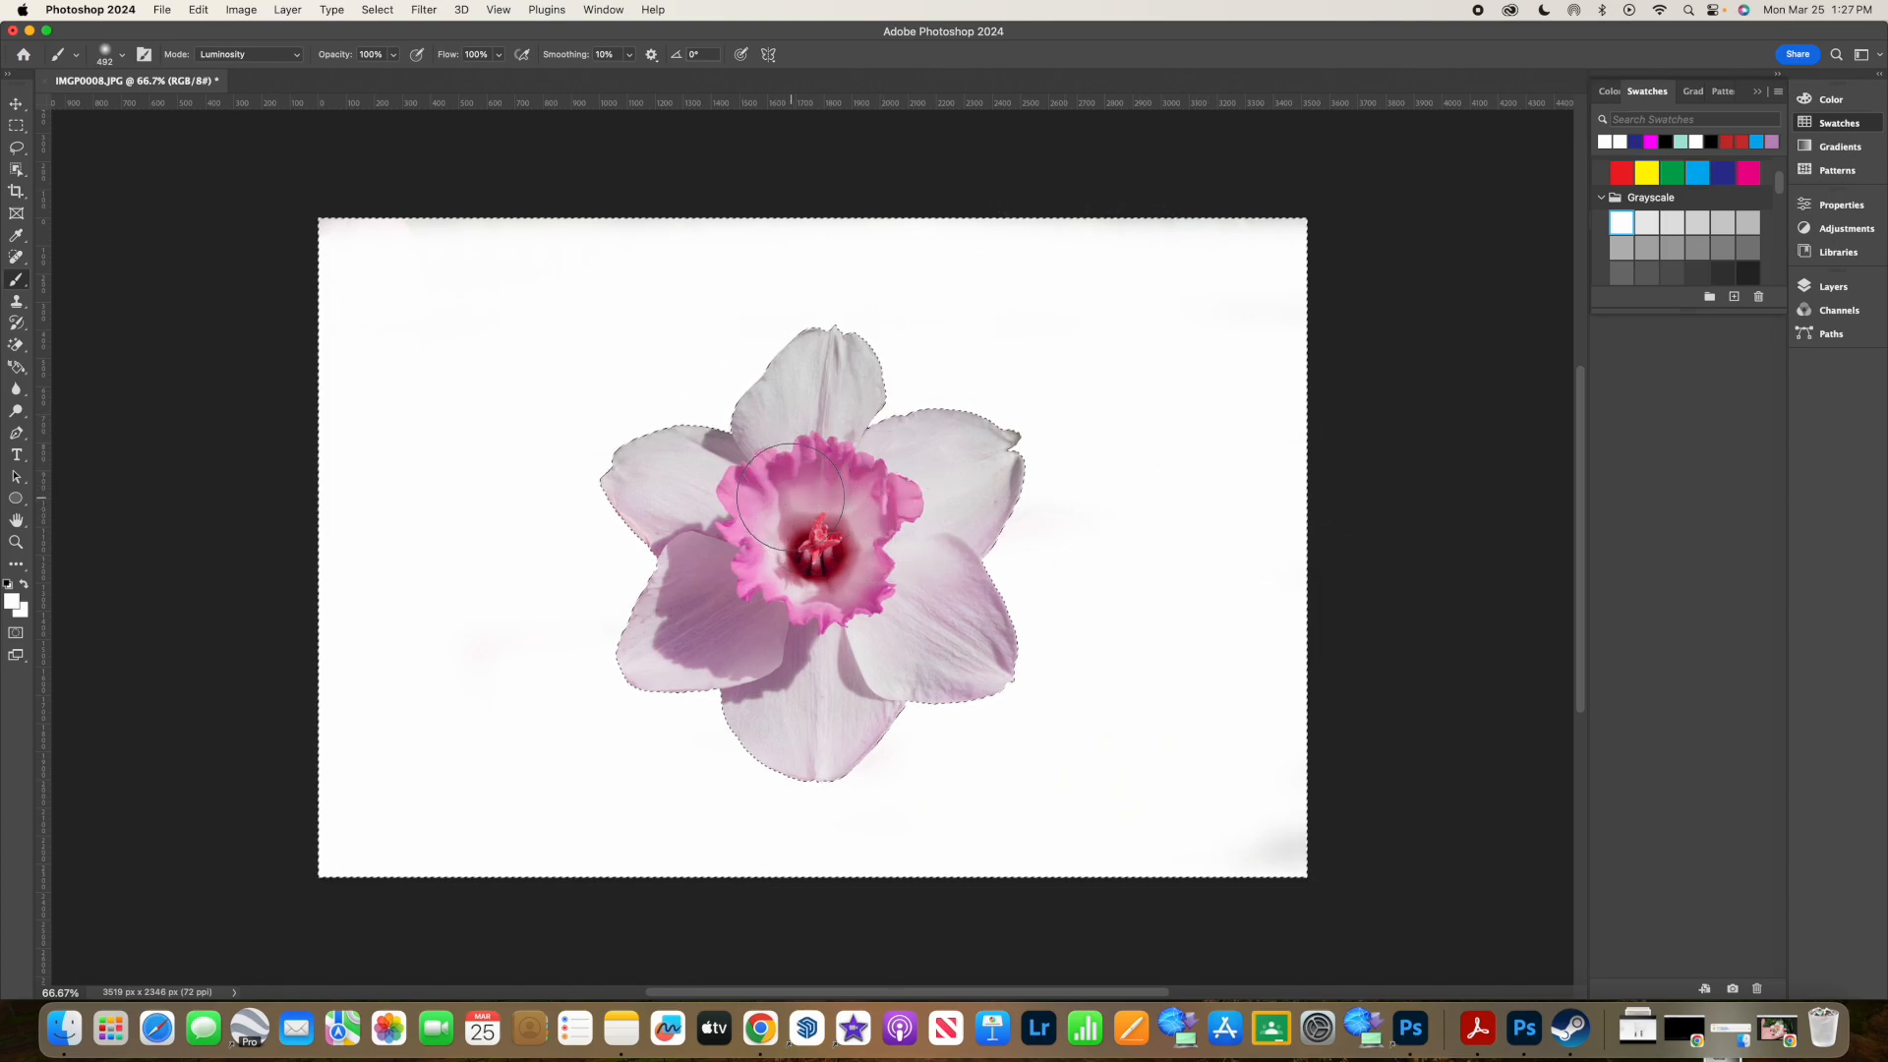
Step: Clear the selection and save the image as JPEG IMGP0008.jpg in a new Desktop folder named Basic Editing Project 7
{"action": "left_click", "coordinate": [377, 10]}
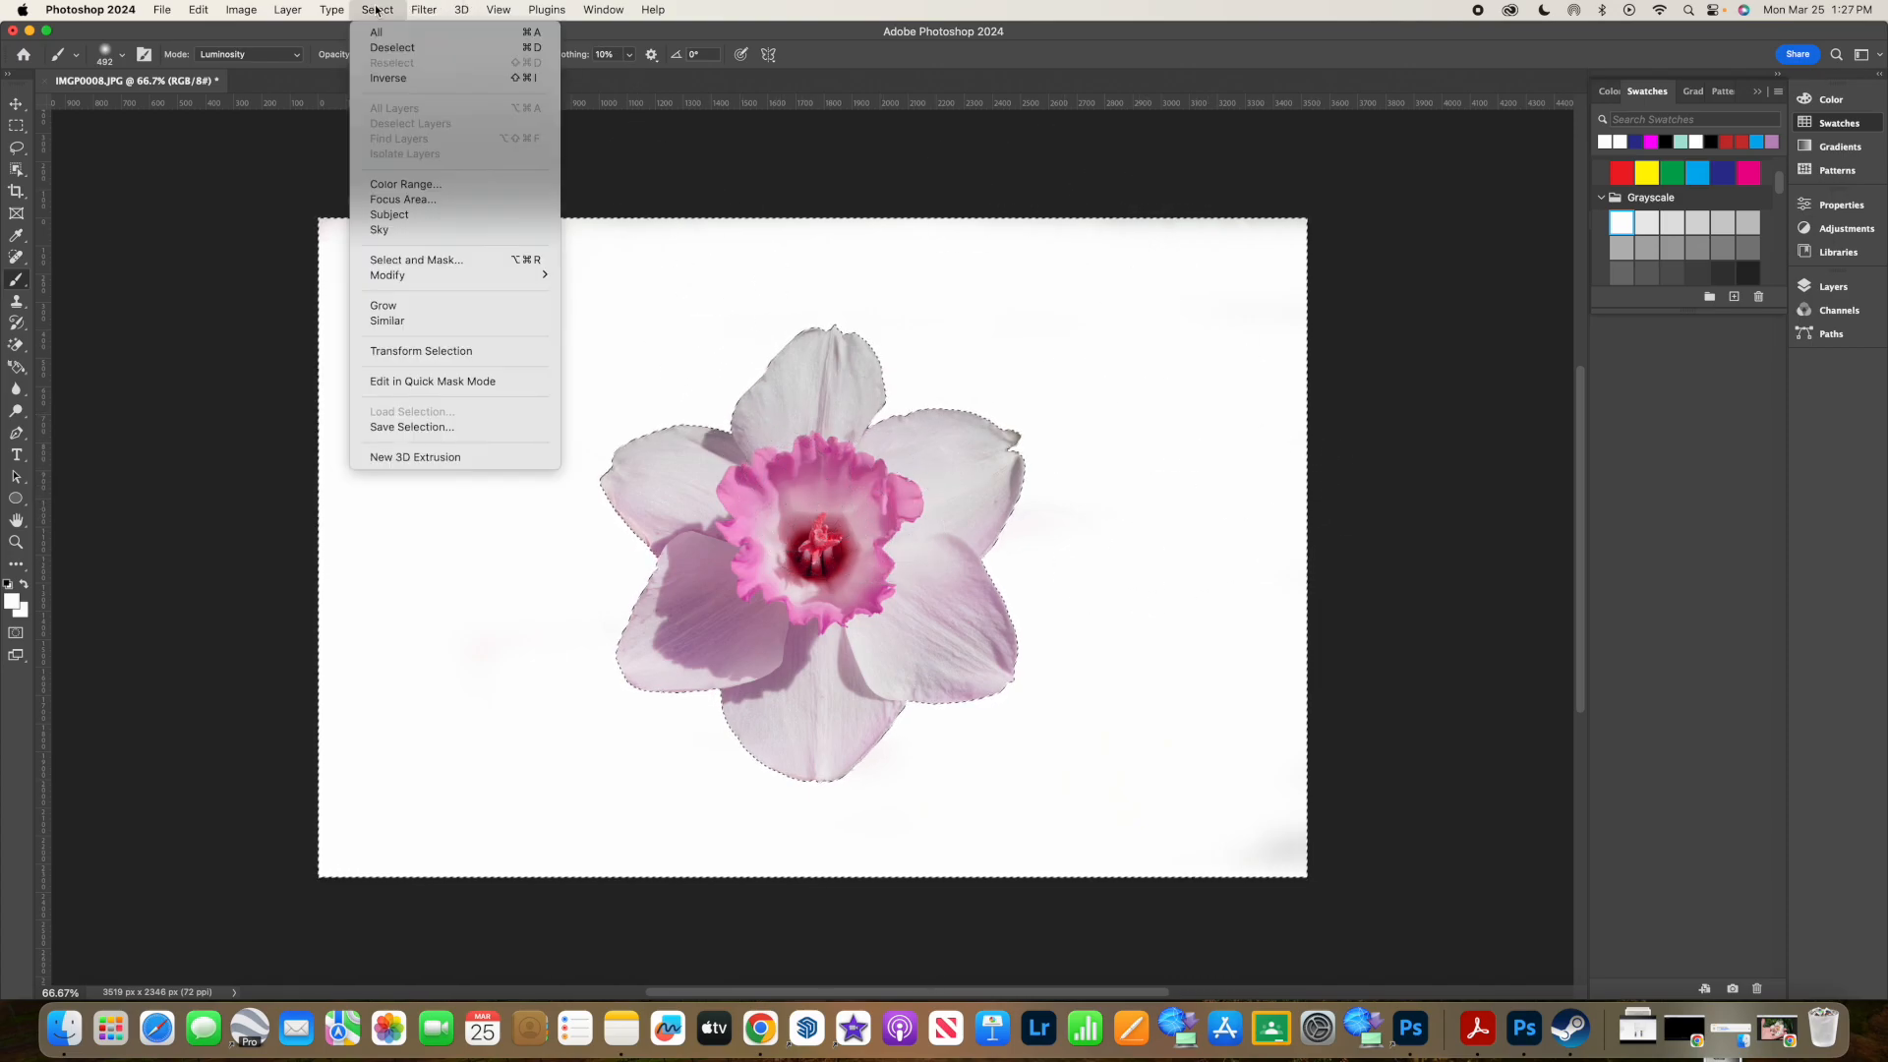
{"action": "left_click", "coordinate": [384, 33]}
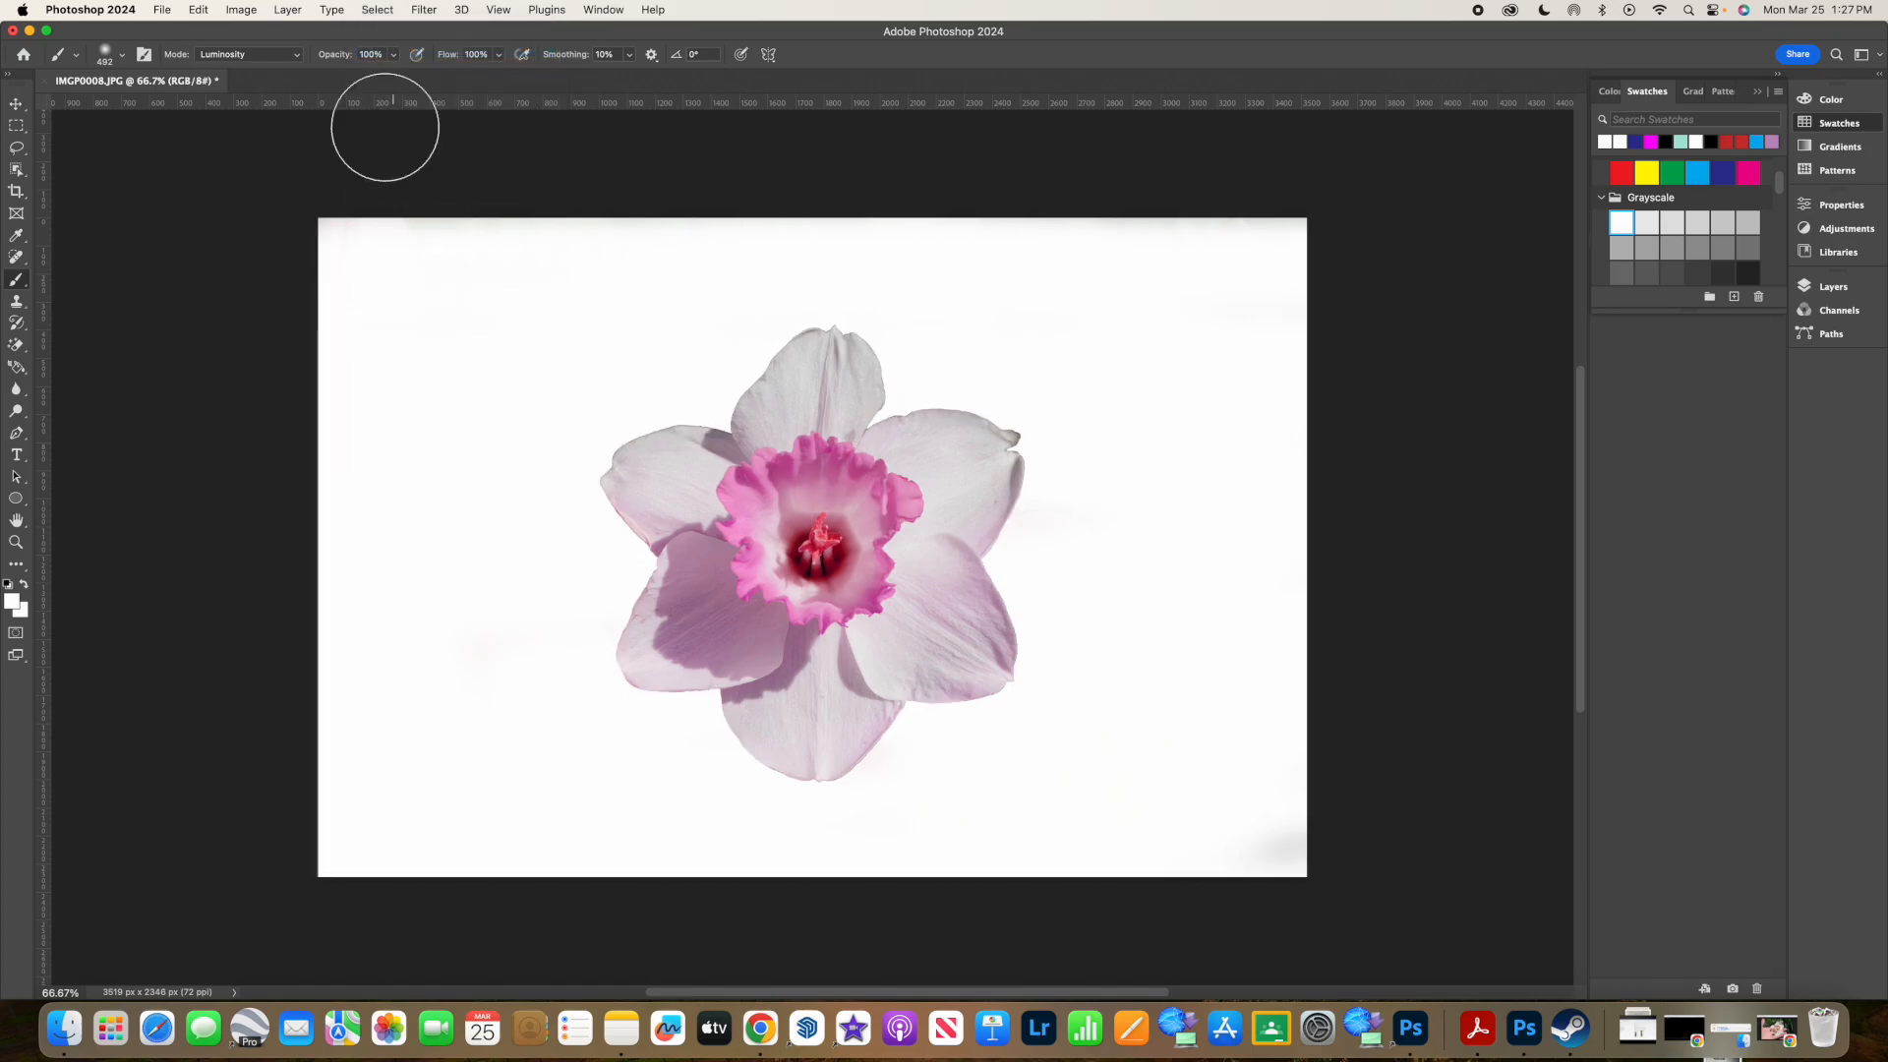
{"action": "left_click", "coordinate": [162, 11]}
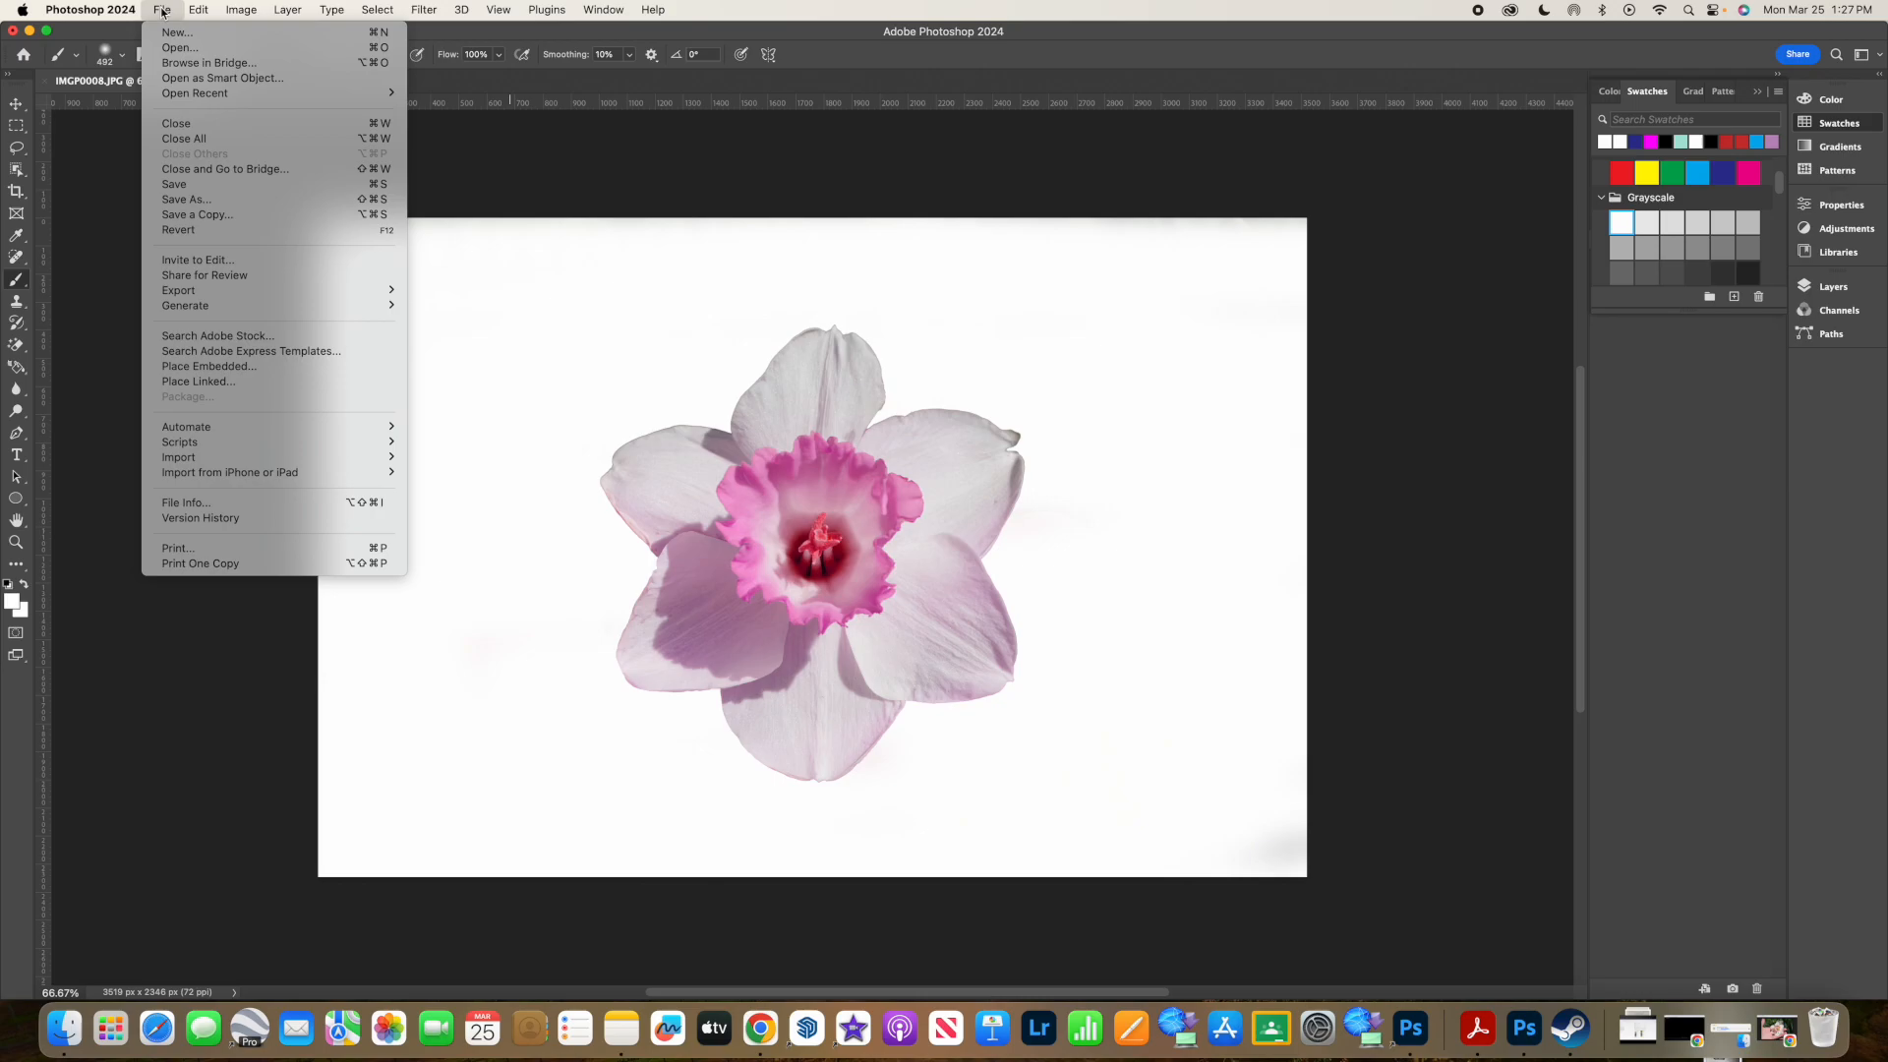
{"action": "left_click", "coordinate": [190, 200]}
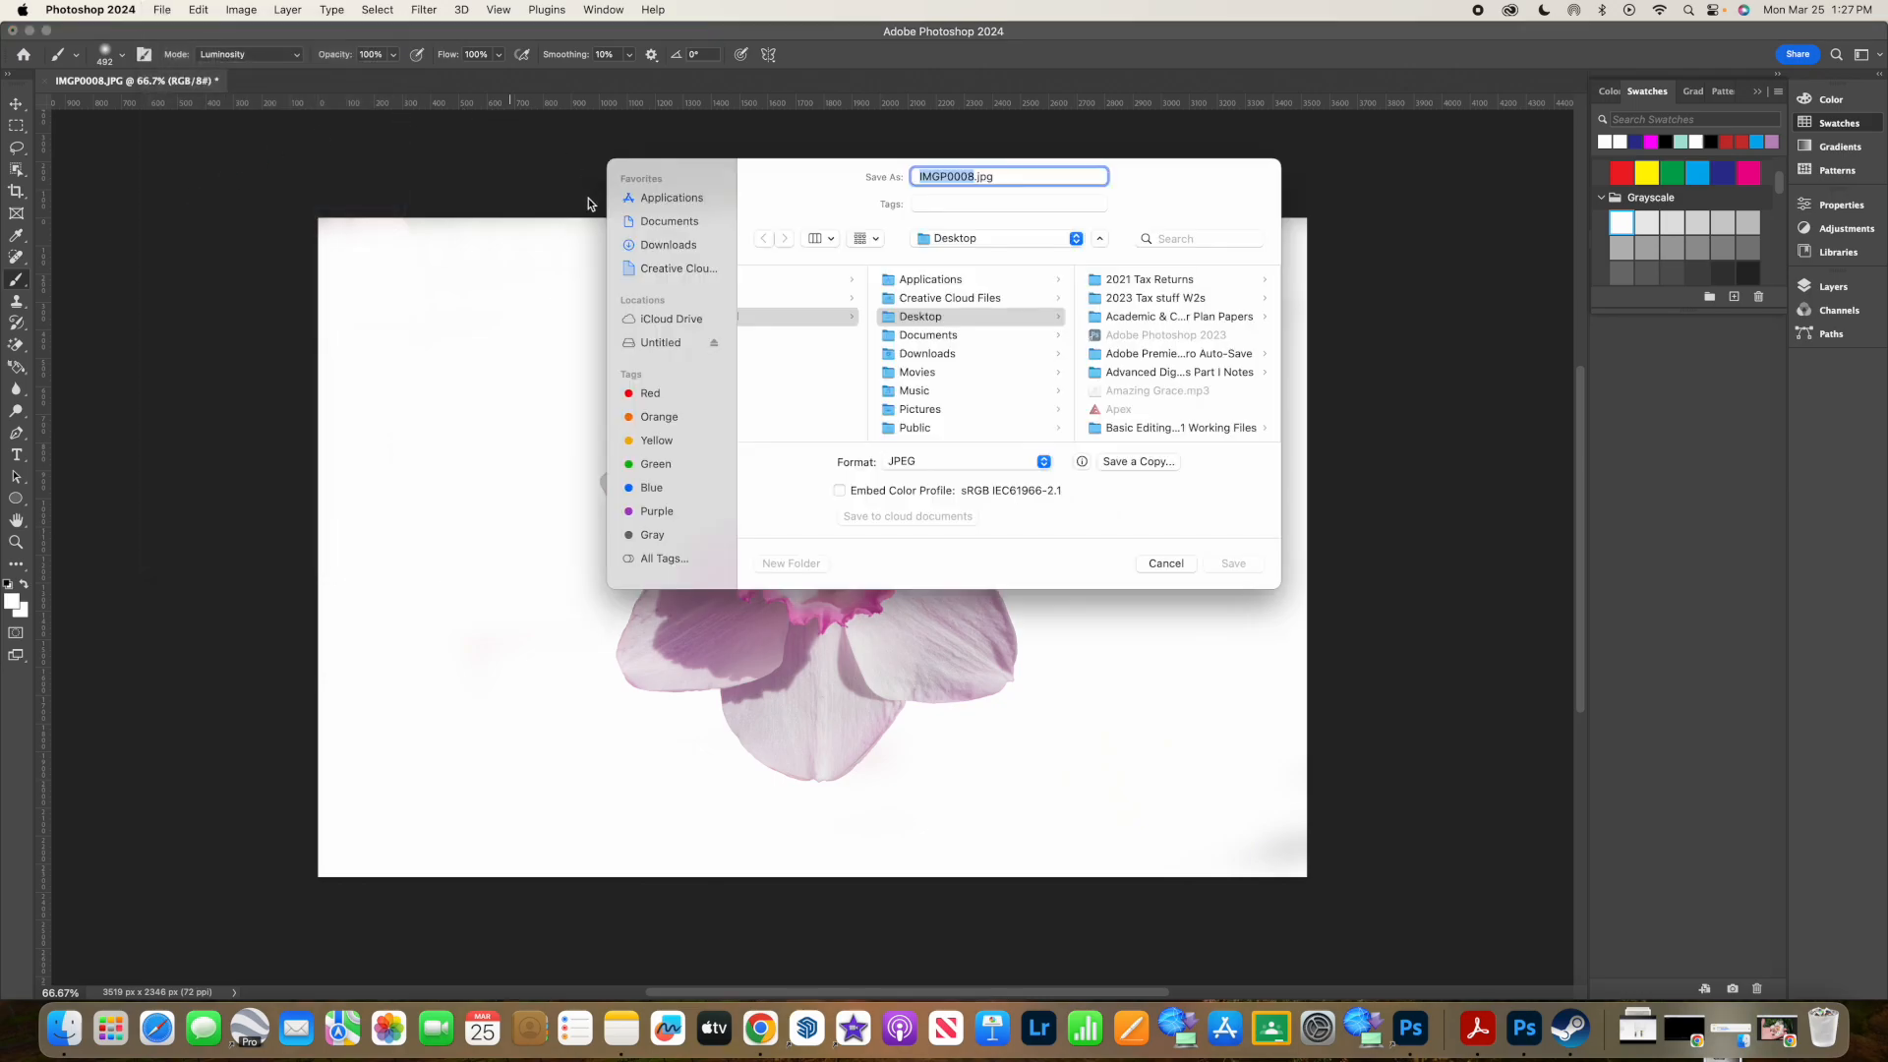
{"action": "left_click", "coordinate": [913, 316]}
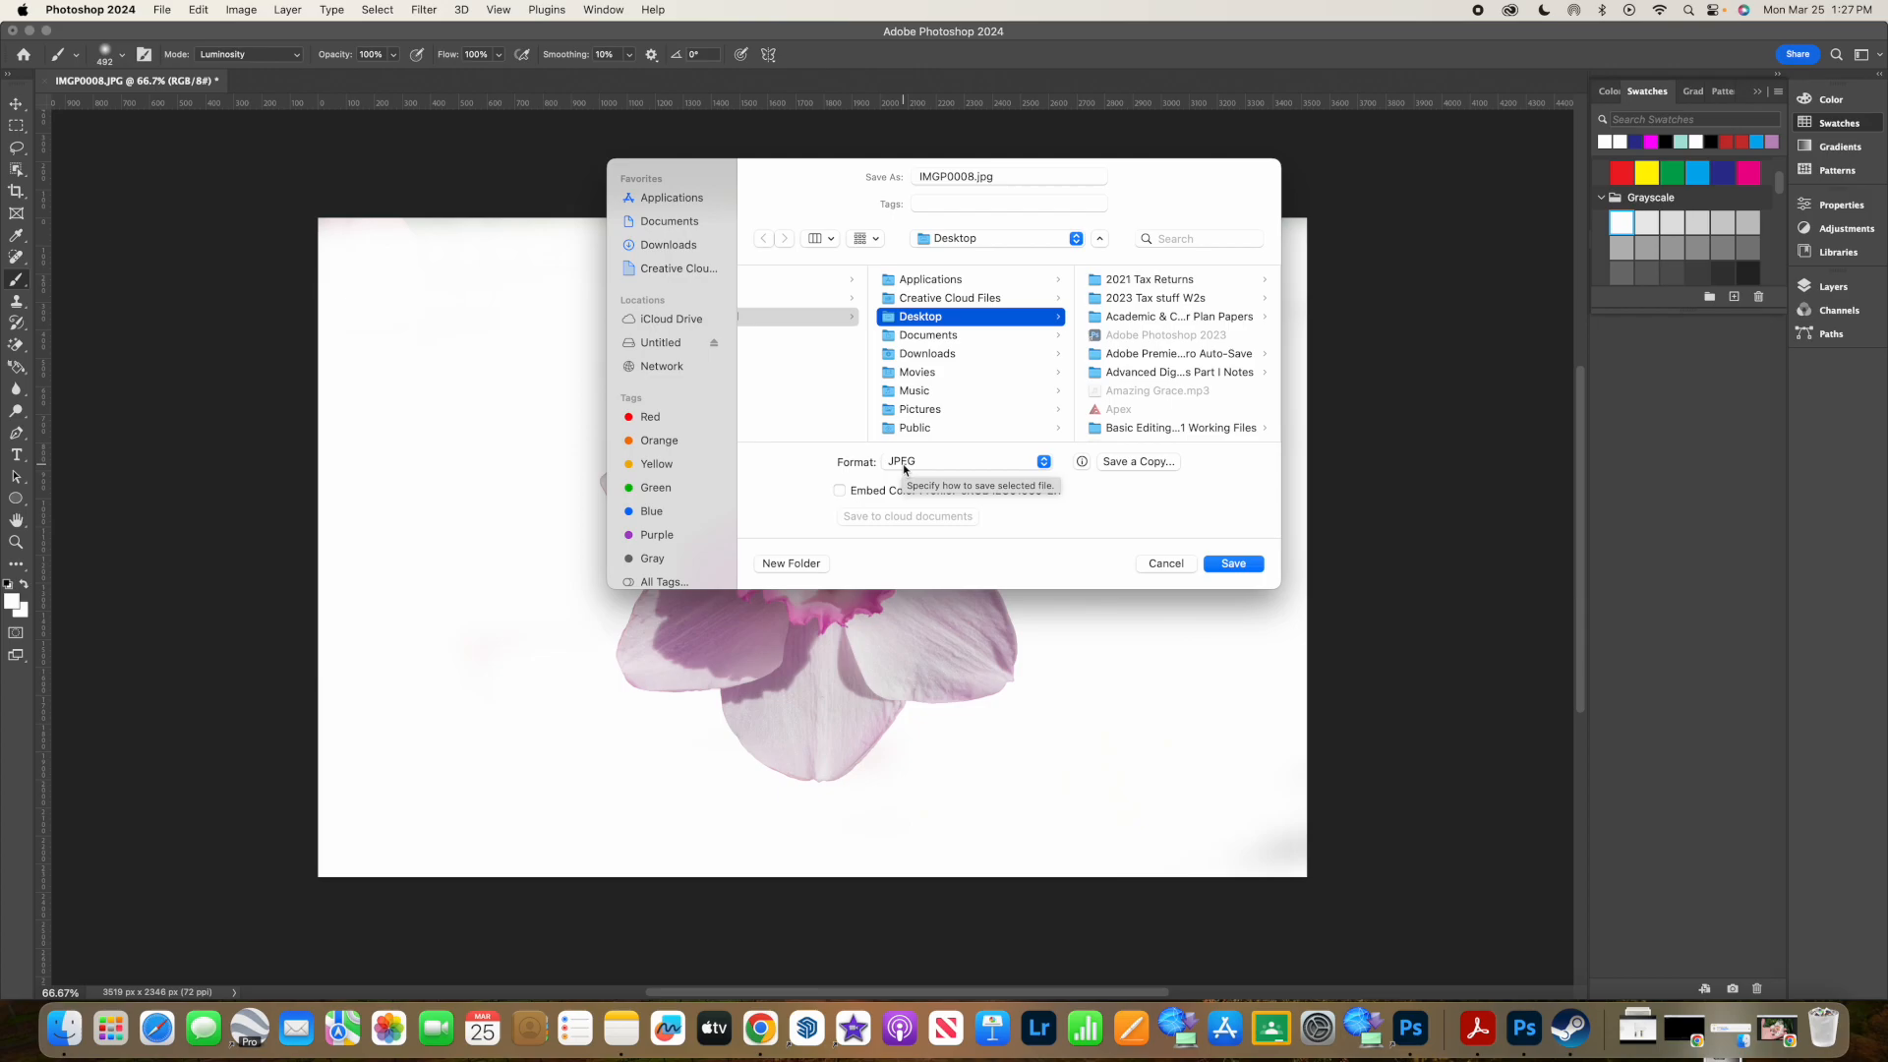
{"action": "left_click", "coordinate": [793, 564]}
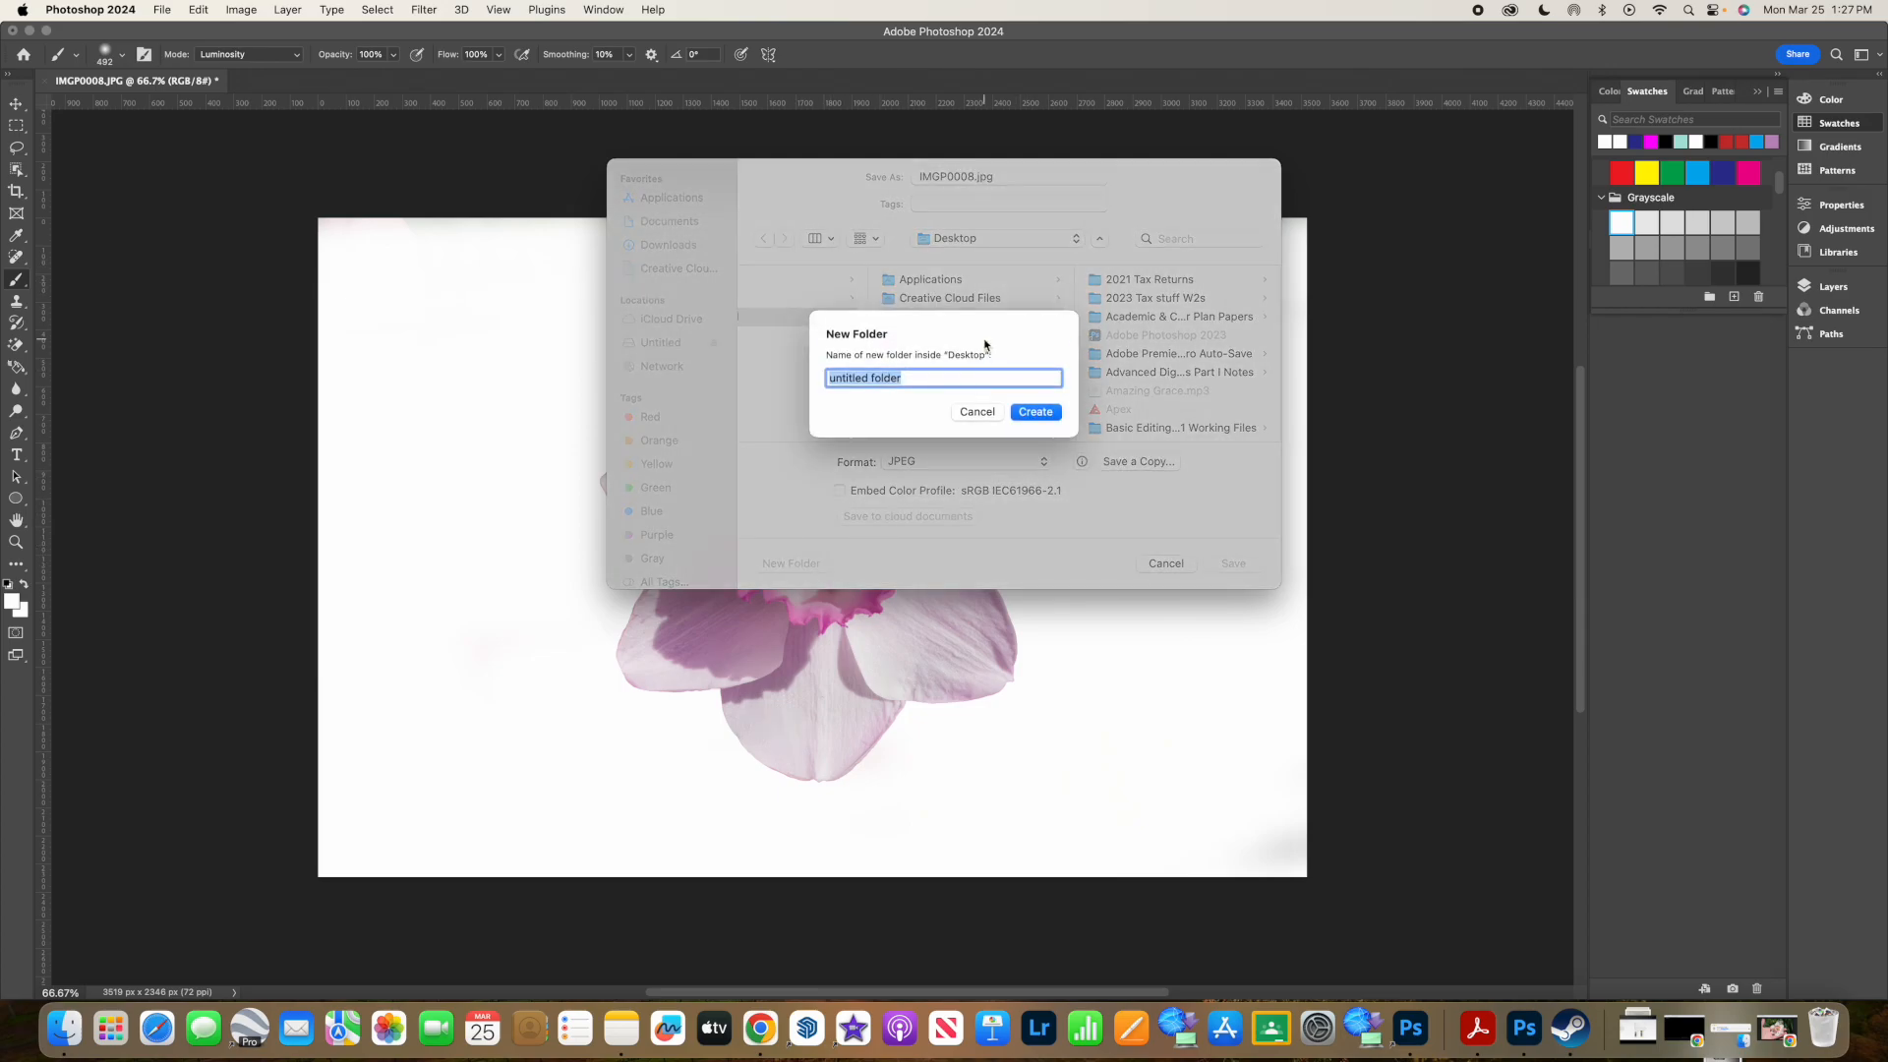
{"action": "key", "text": "BackSpace"}
{"action": "type", "text": "Basic Editing Project 7"}
{"action": "left_click", "coordinate": [1036, 412]}
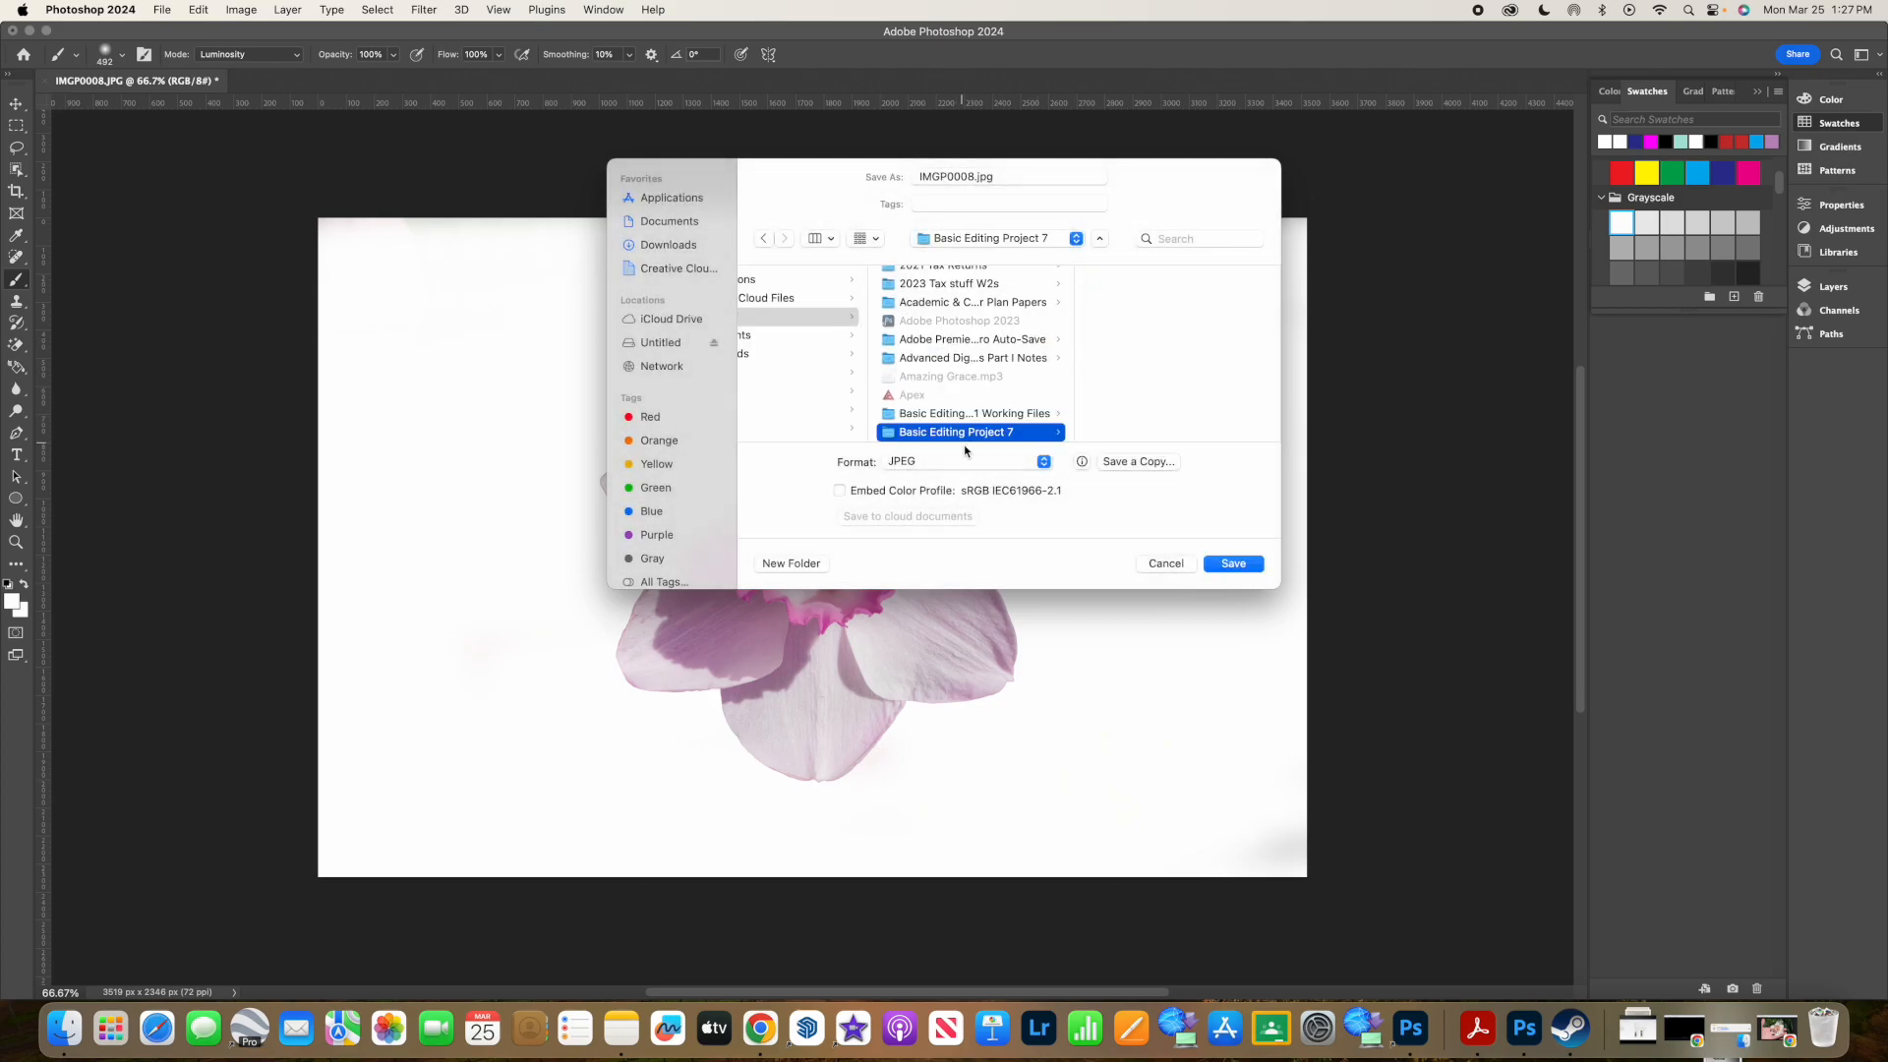
{"action": "left_click", "coordinate": [1224, 562]}
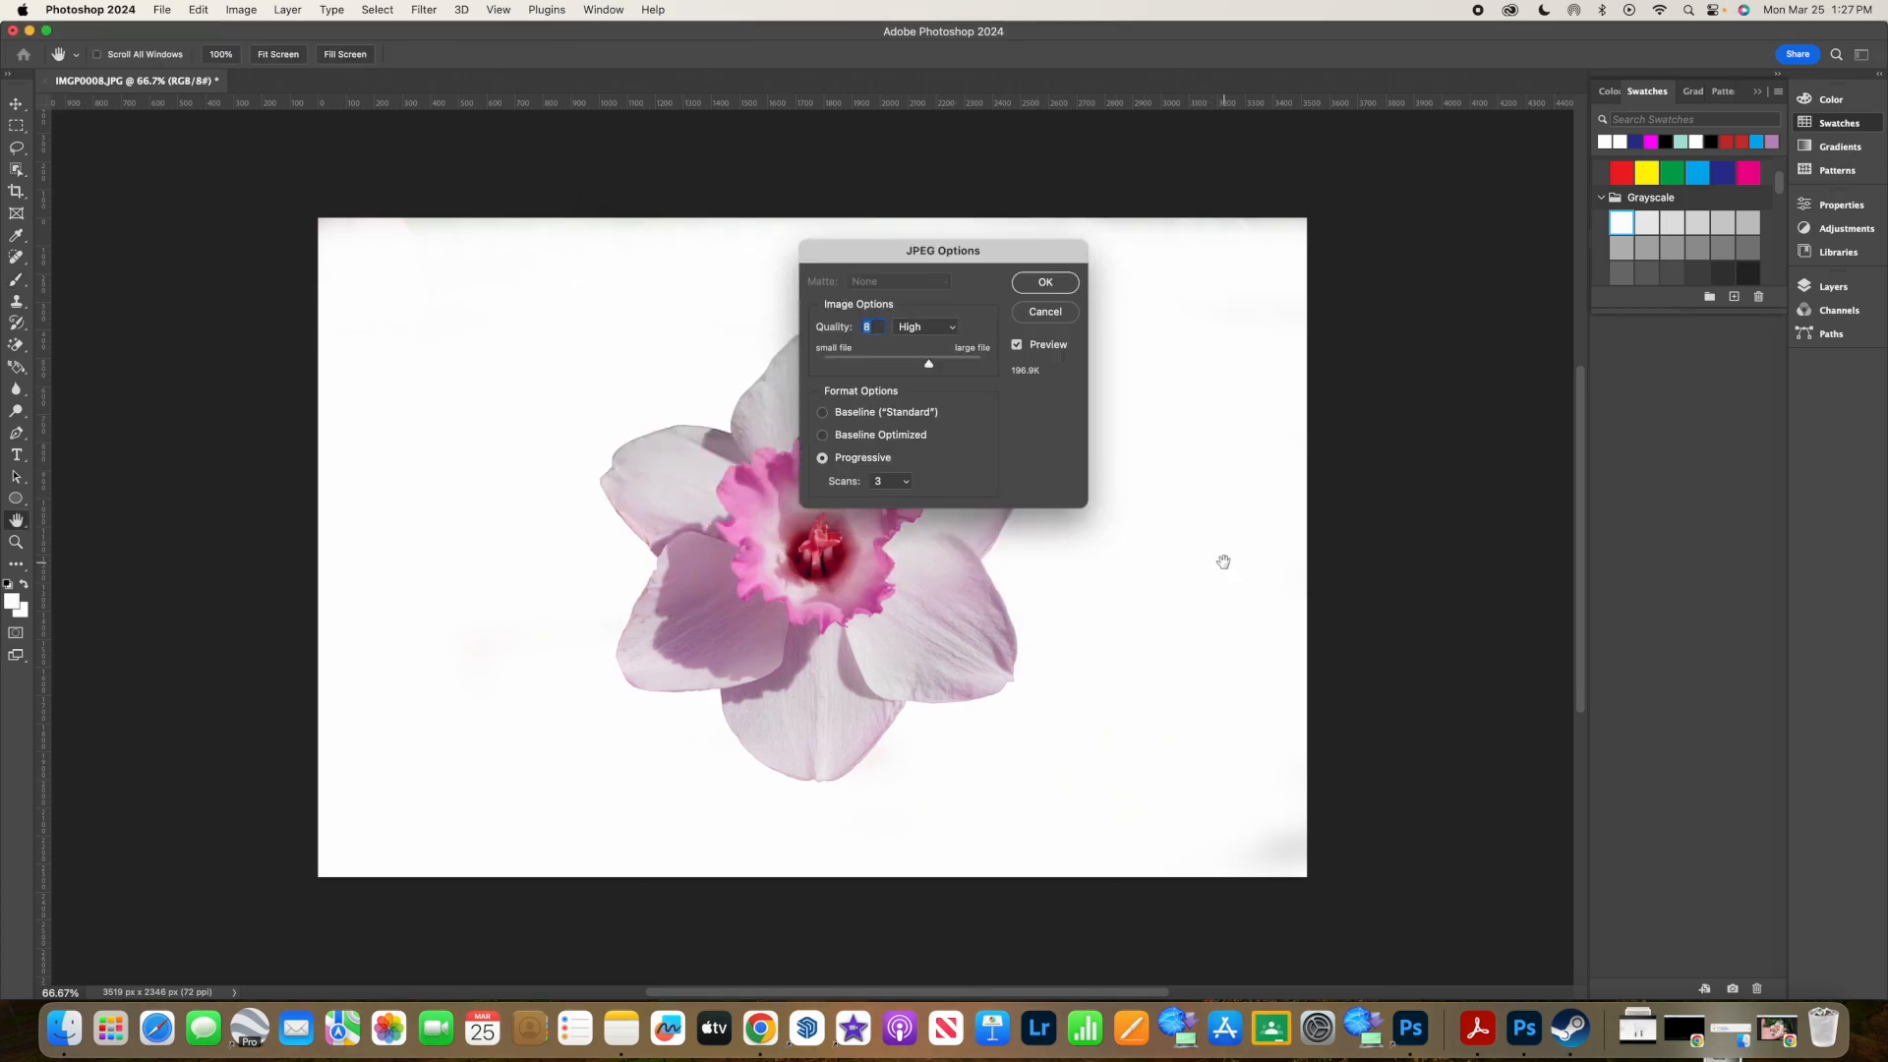
{"action": "left_click", "coordinate": [1046, 283]}
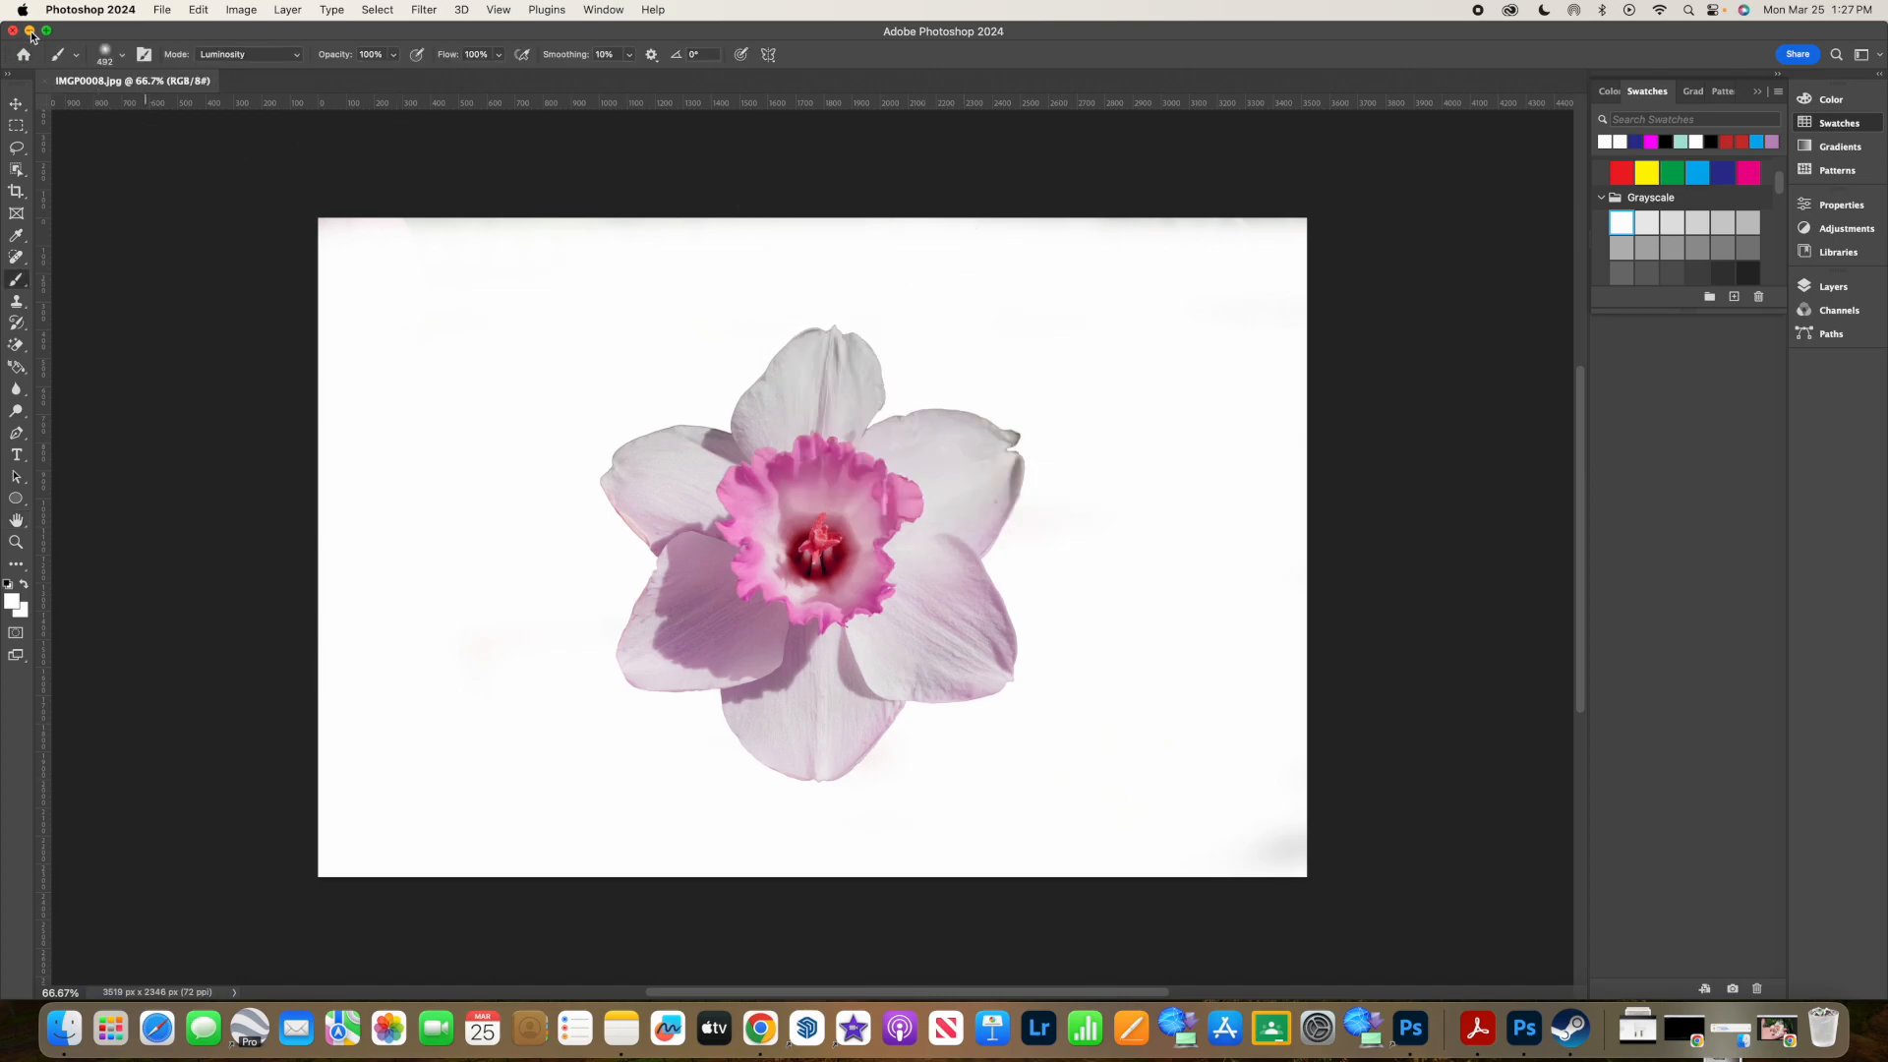
Step: Switch to Chrome, open the Basic Editing Project 7 document from its Classroom assignment, and move the browser window aside to uncover the desktop folder
{"action": "left_click", "coordinate": [31, 32]}
{"action": "left_click", "coordinate": [1735, 1029]}
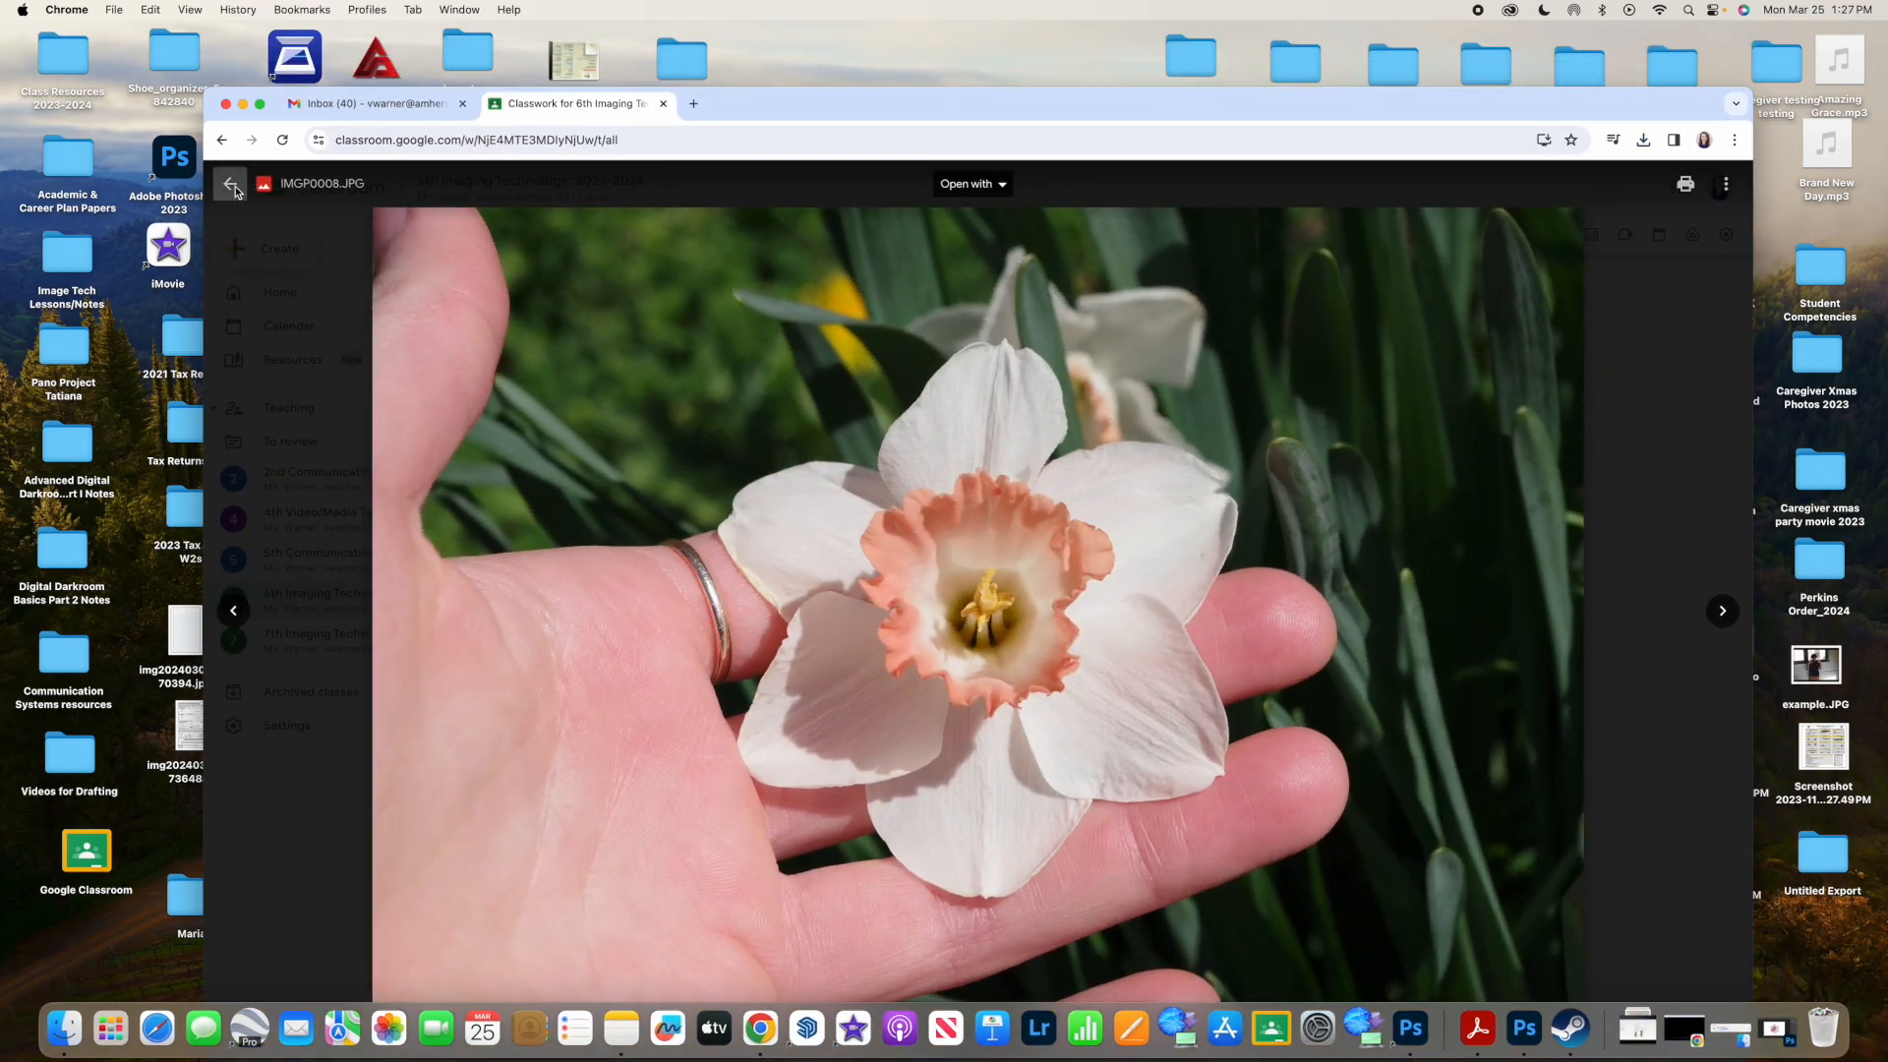
{"action": "left_click", "coordinate": [234, 187]}
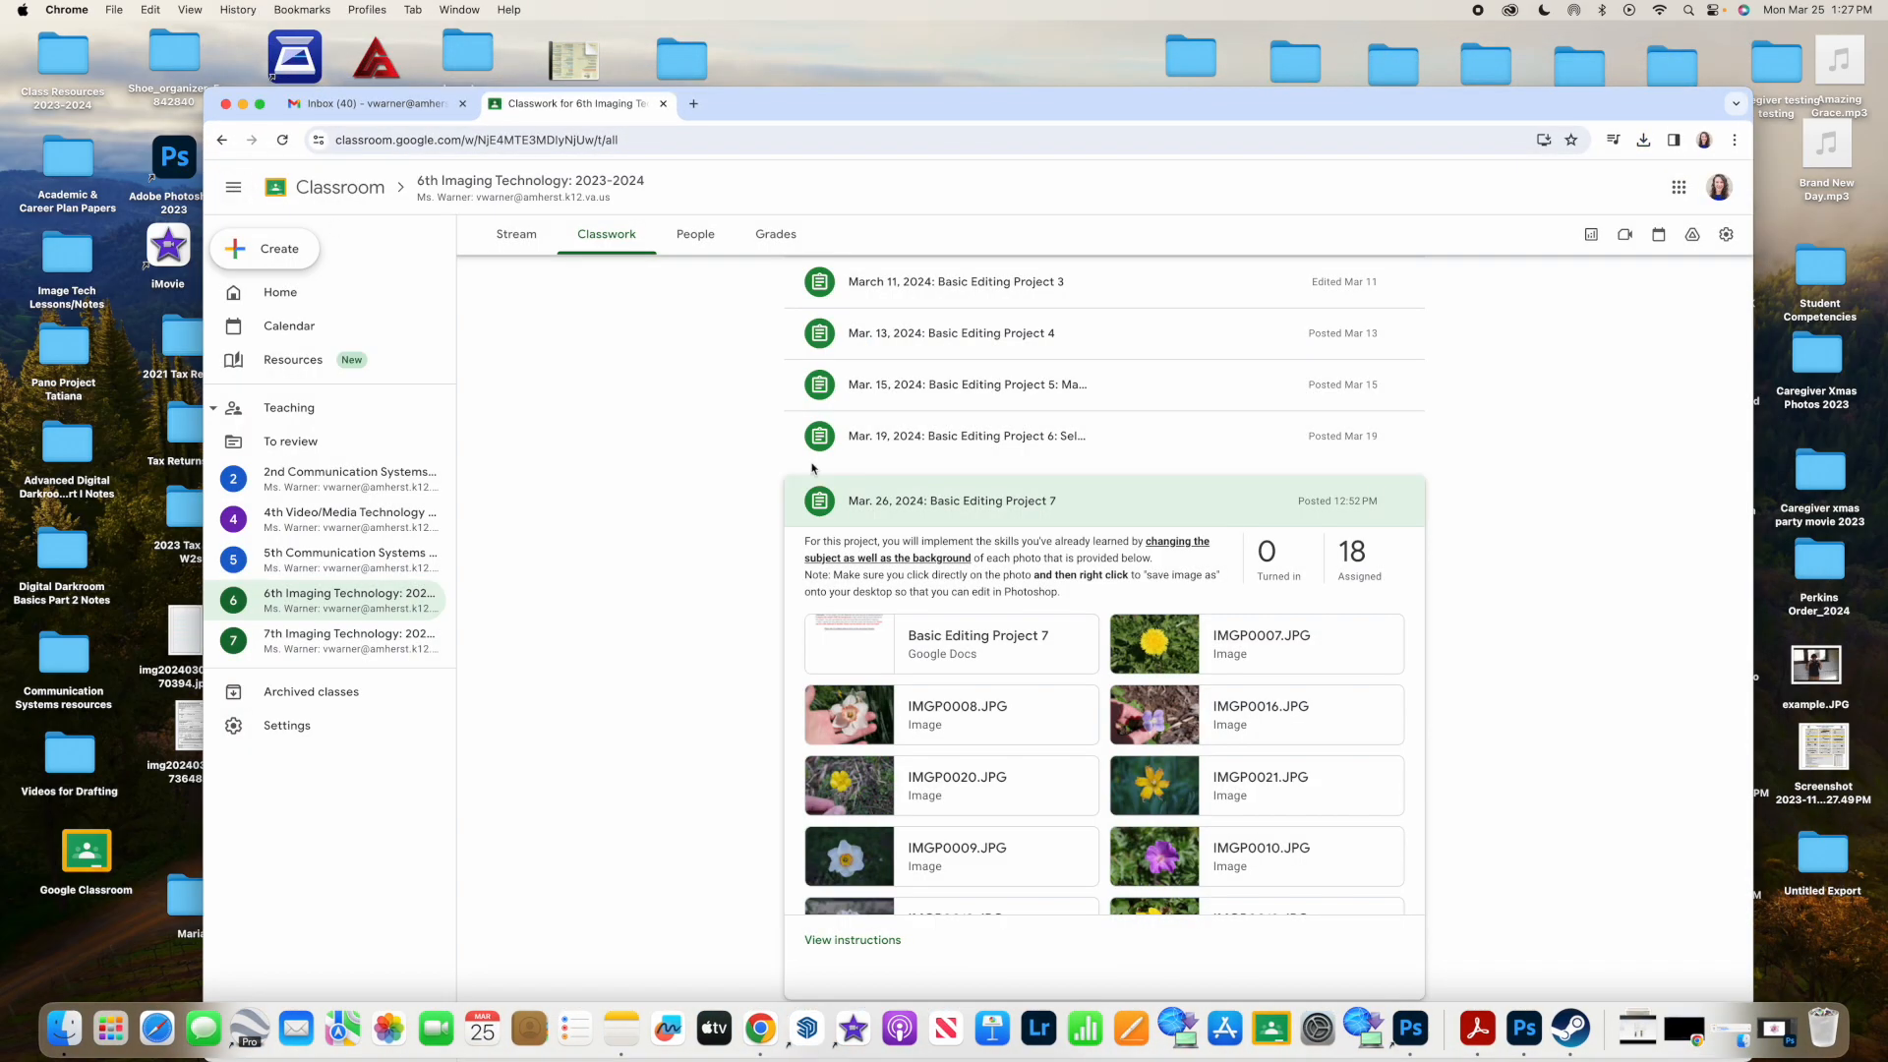
{"action": "left_click", "coordinate": [834, 643]}
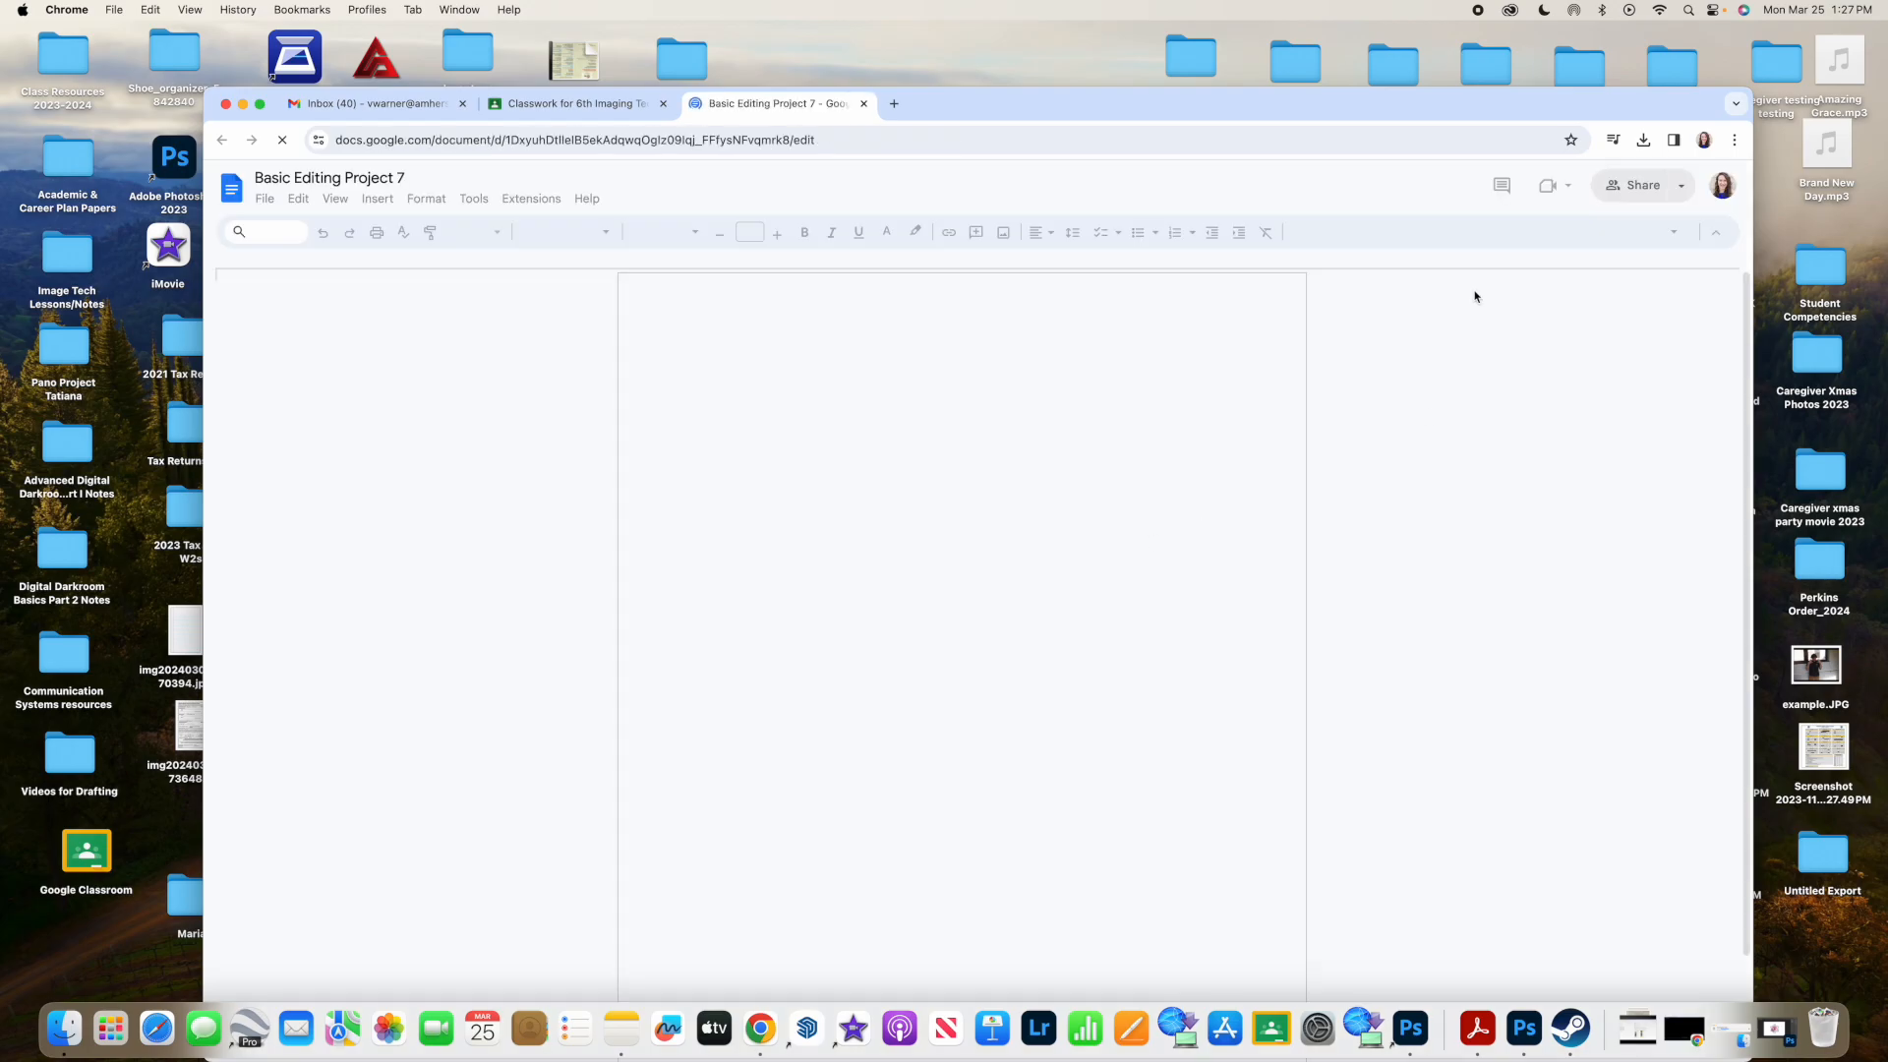
{"action": "left_click_drag", "start_coordinate": [1261, 103], "coordinate": [1057, 20]}
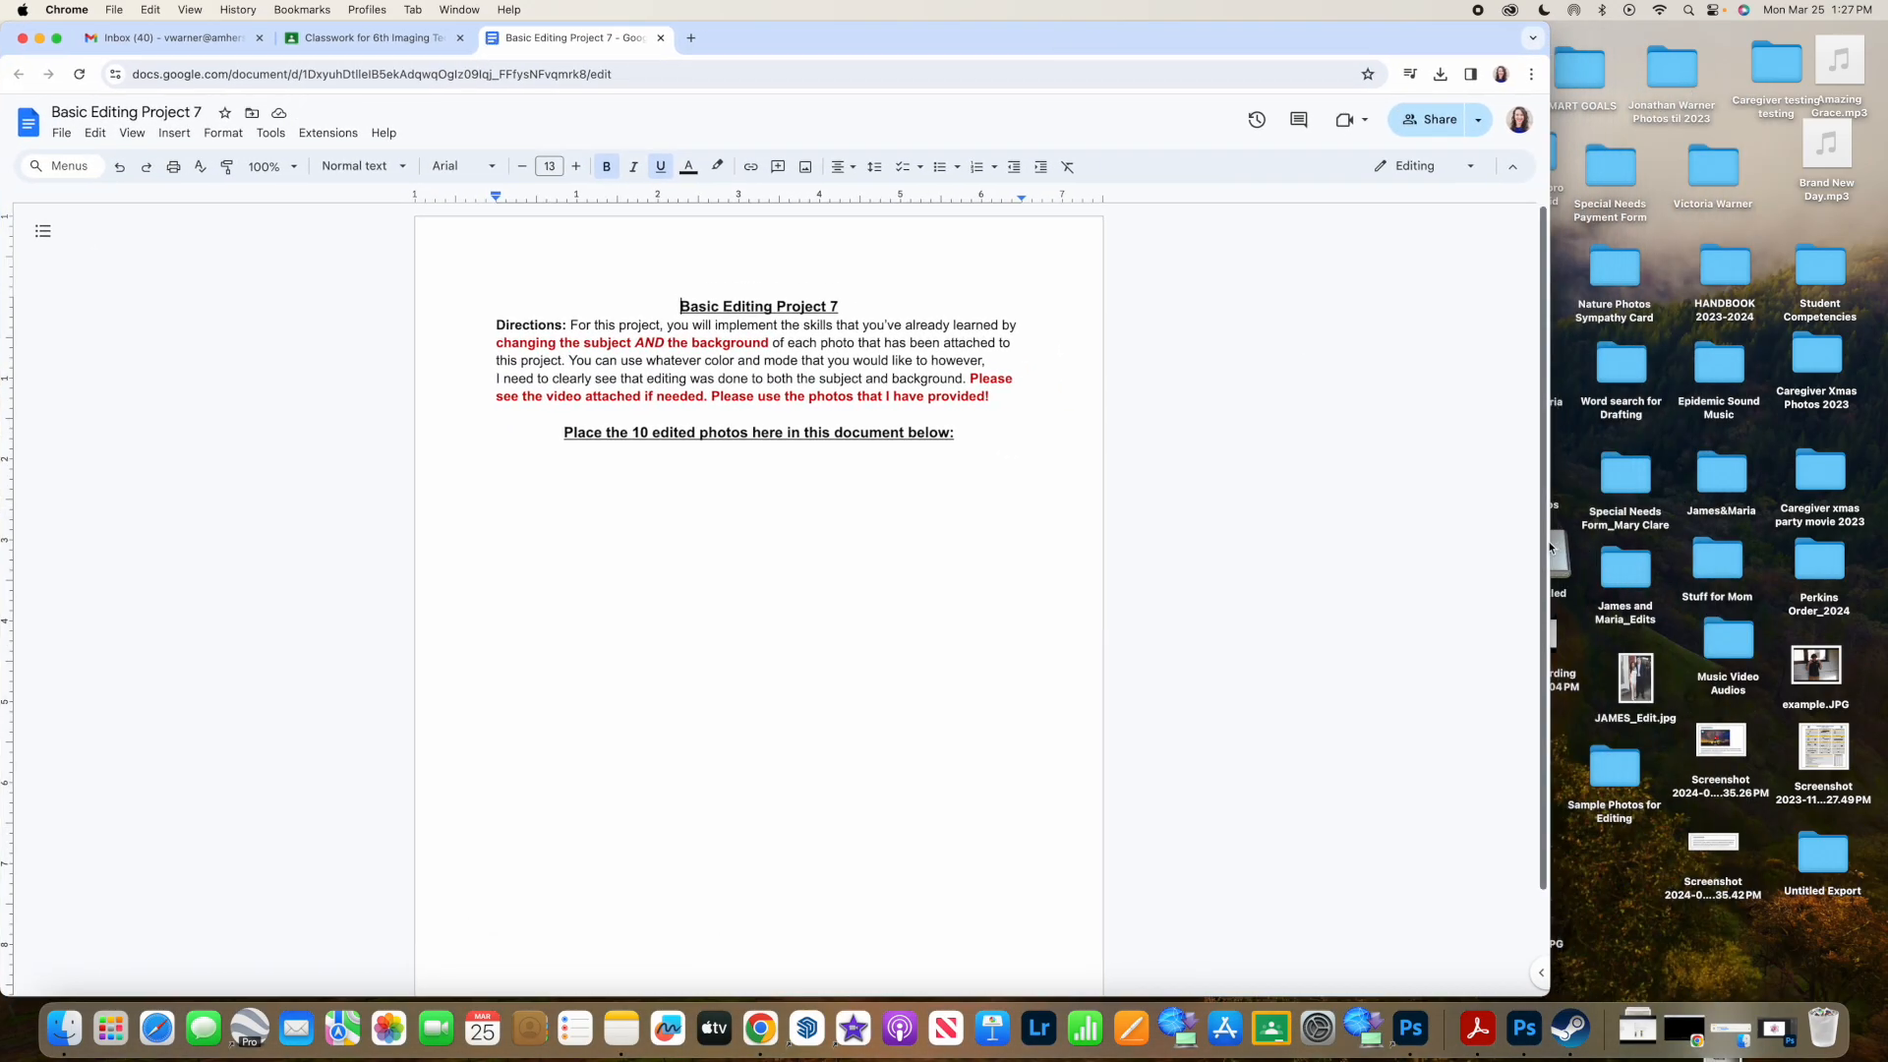
{"action": "scroll", "coordinate": [1390, 528], "scroll_direction": "down", "scroll_amount": 1}
{"action": "scroll", "coordinate": [1390, 527], "scroll_direction": "up", "scroll_amount": 1}
{"action": "left_click_drag", "start_coordinate": [1448, 47], "coordinate": [1088, 45]}
Step: Insert IMGP0008.jpg from the Basic Editing Project 7 folder below the document's photo placement heading and shrink it to about two thirds of its width
{"action": "double_click", "coordinate": [1422, 623]}
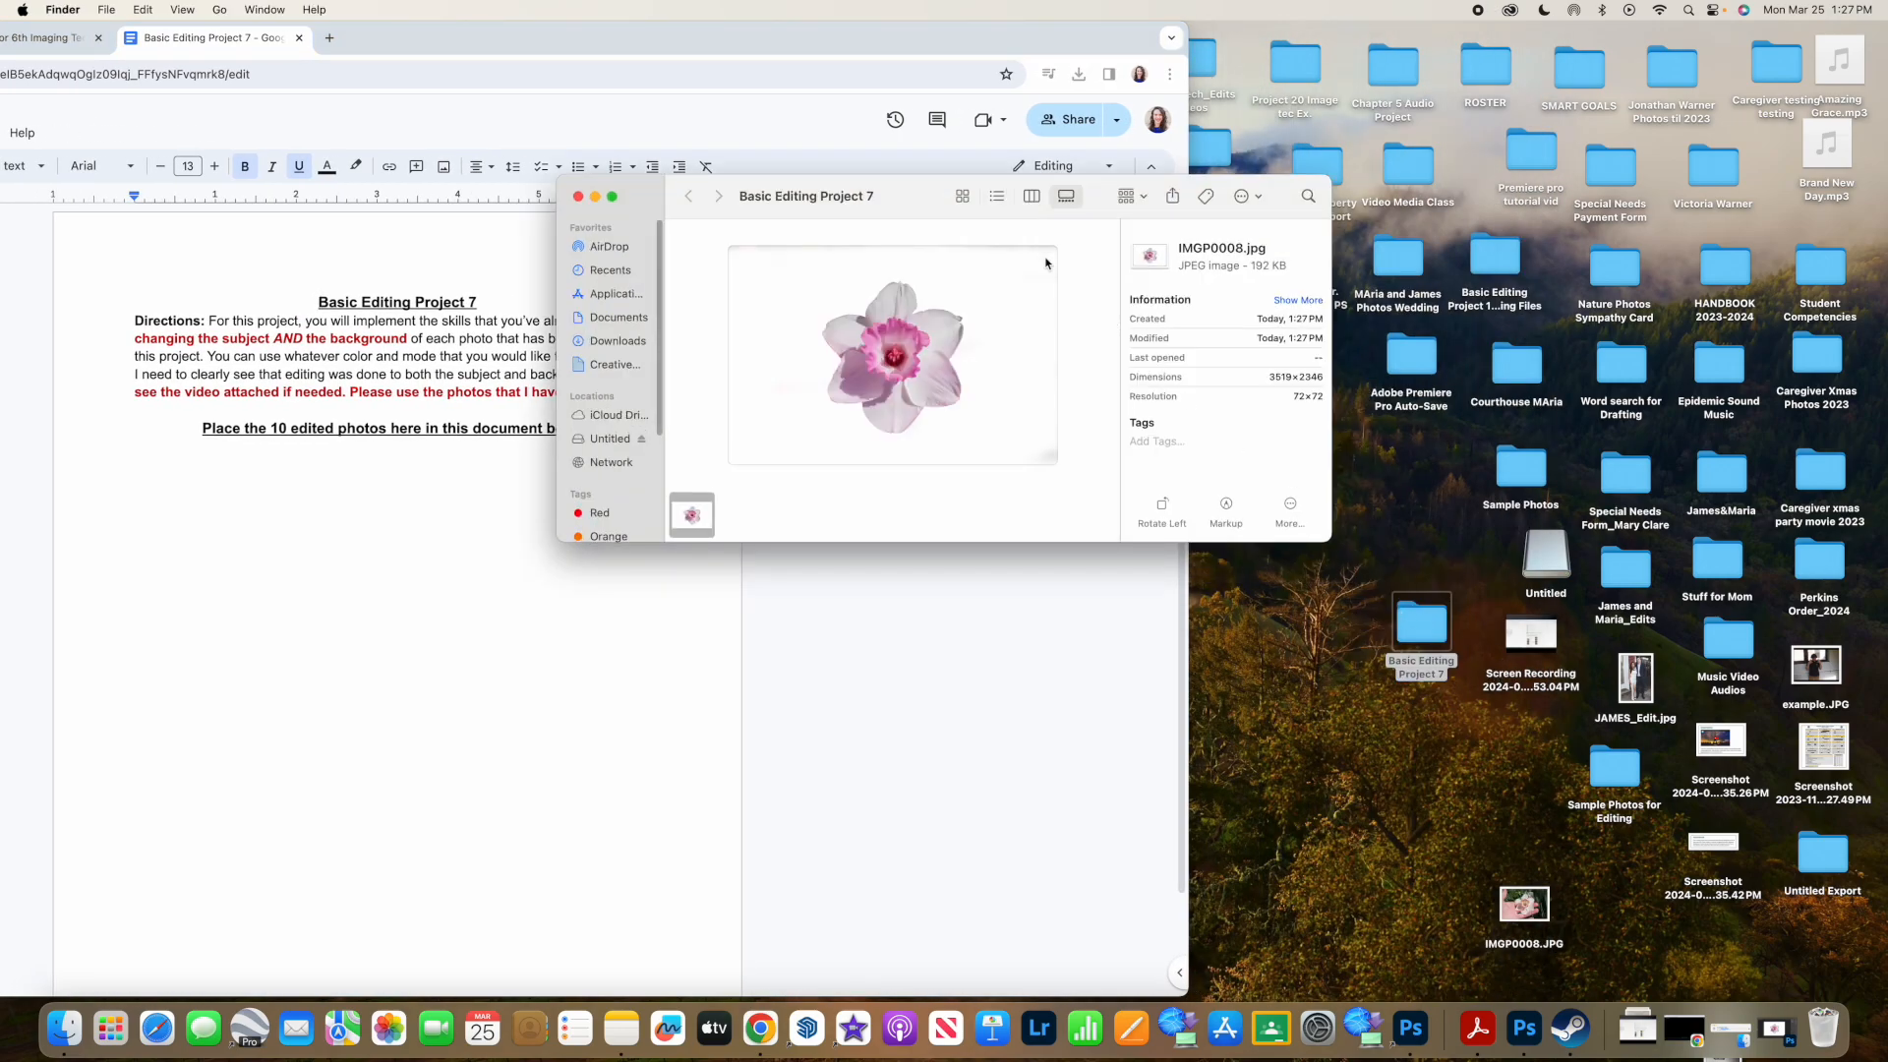
{"action": "left_click_drag", "start_coordinate": [1100, 205], "coordinate": [1552, 129]}
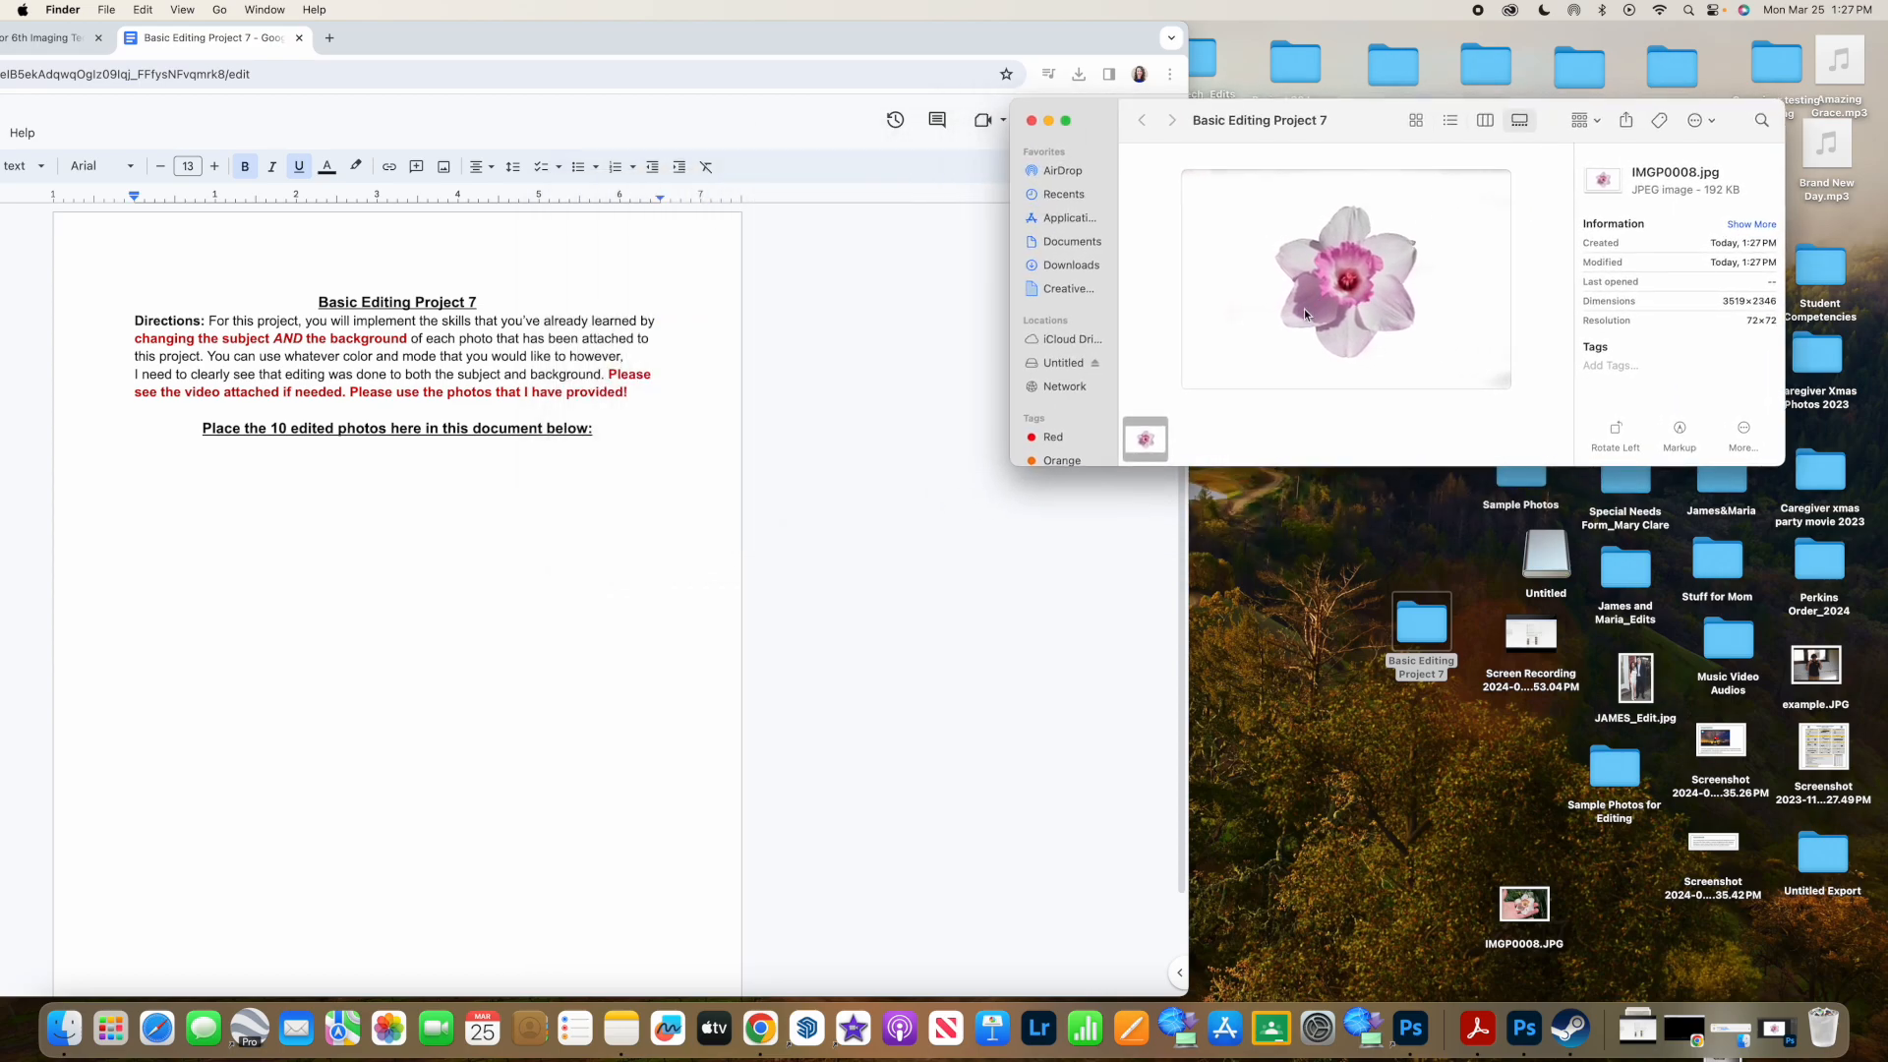
{"action": "left_click_drag", "start_coordinate": [1146, 440], "coordinate": [380, 576]}
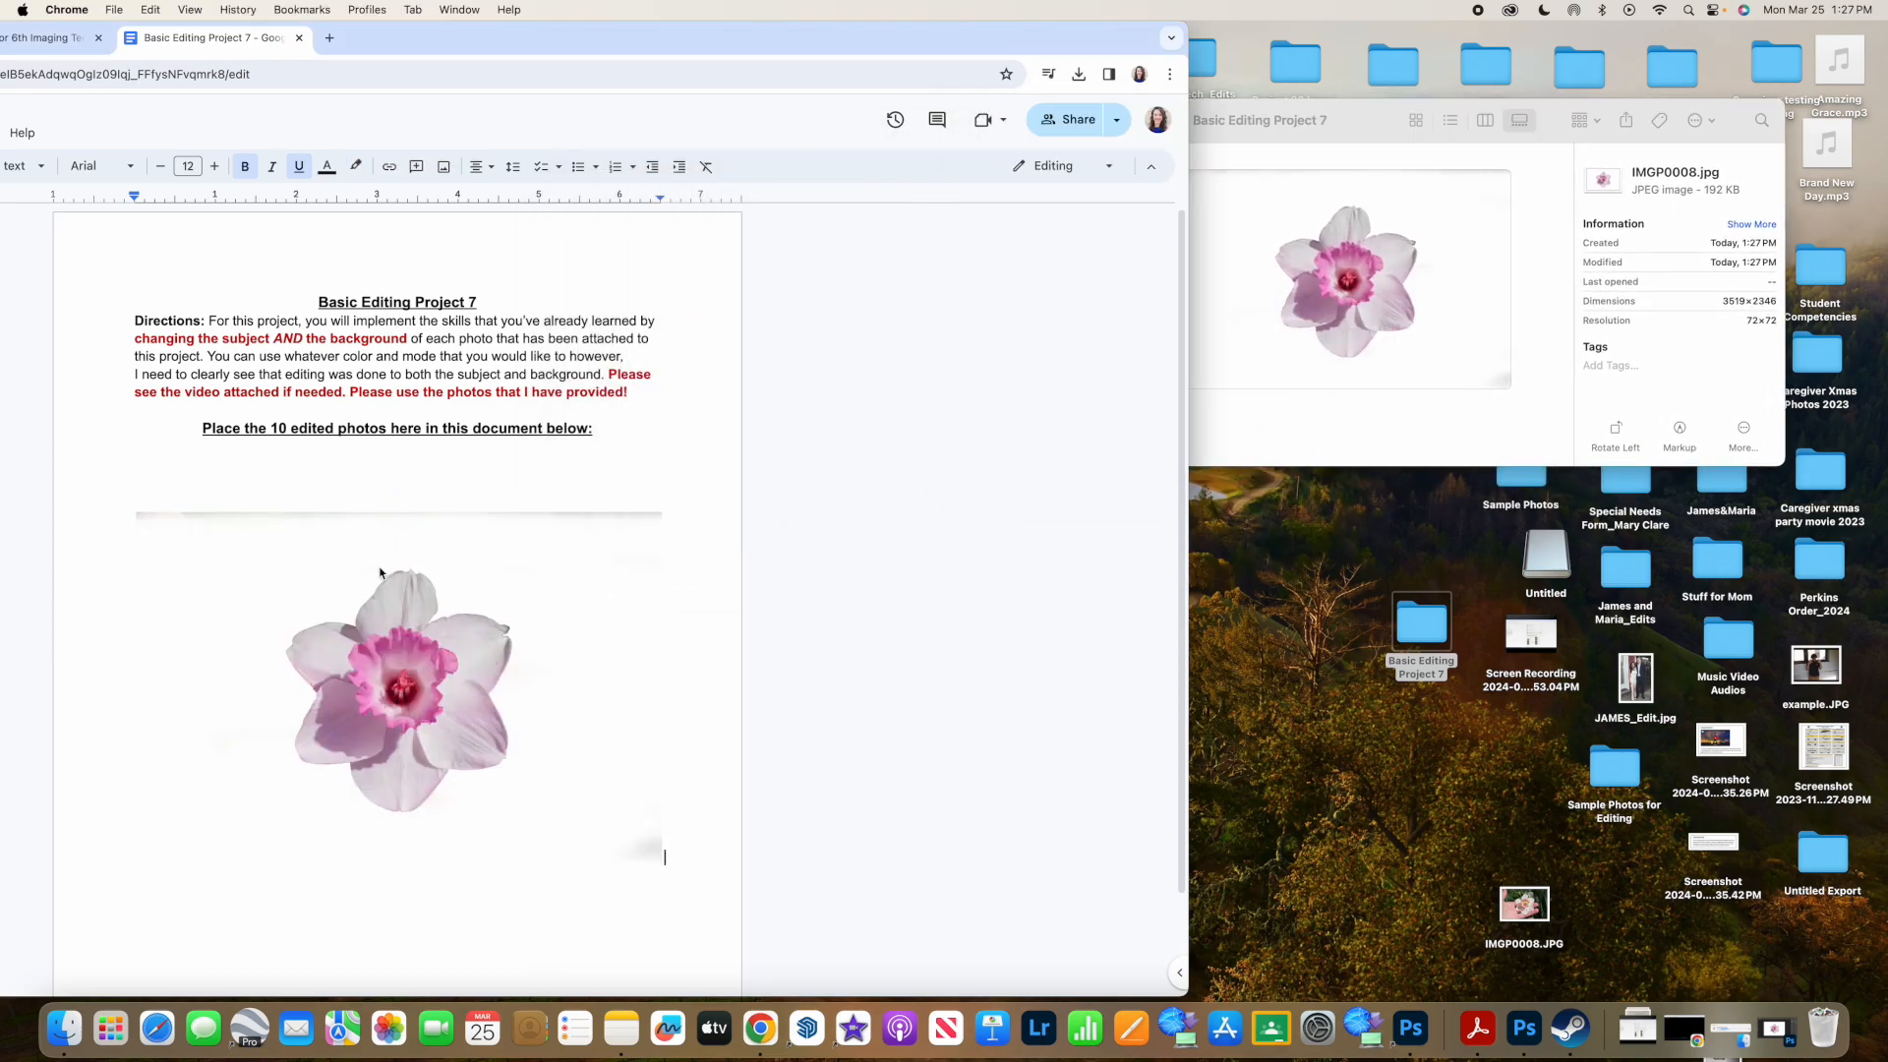
{"action": "left_click_drag", "start_coordinate": [661, 865], "coordinate": [559, 754]}
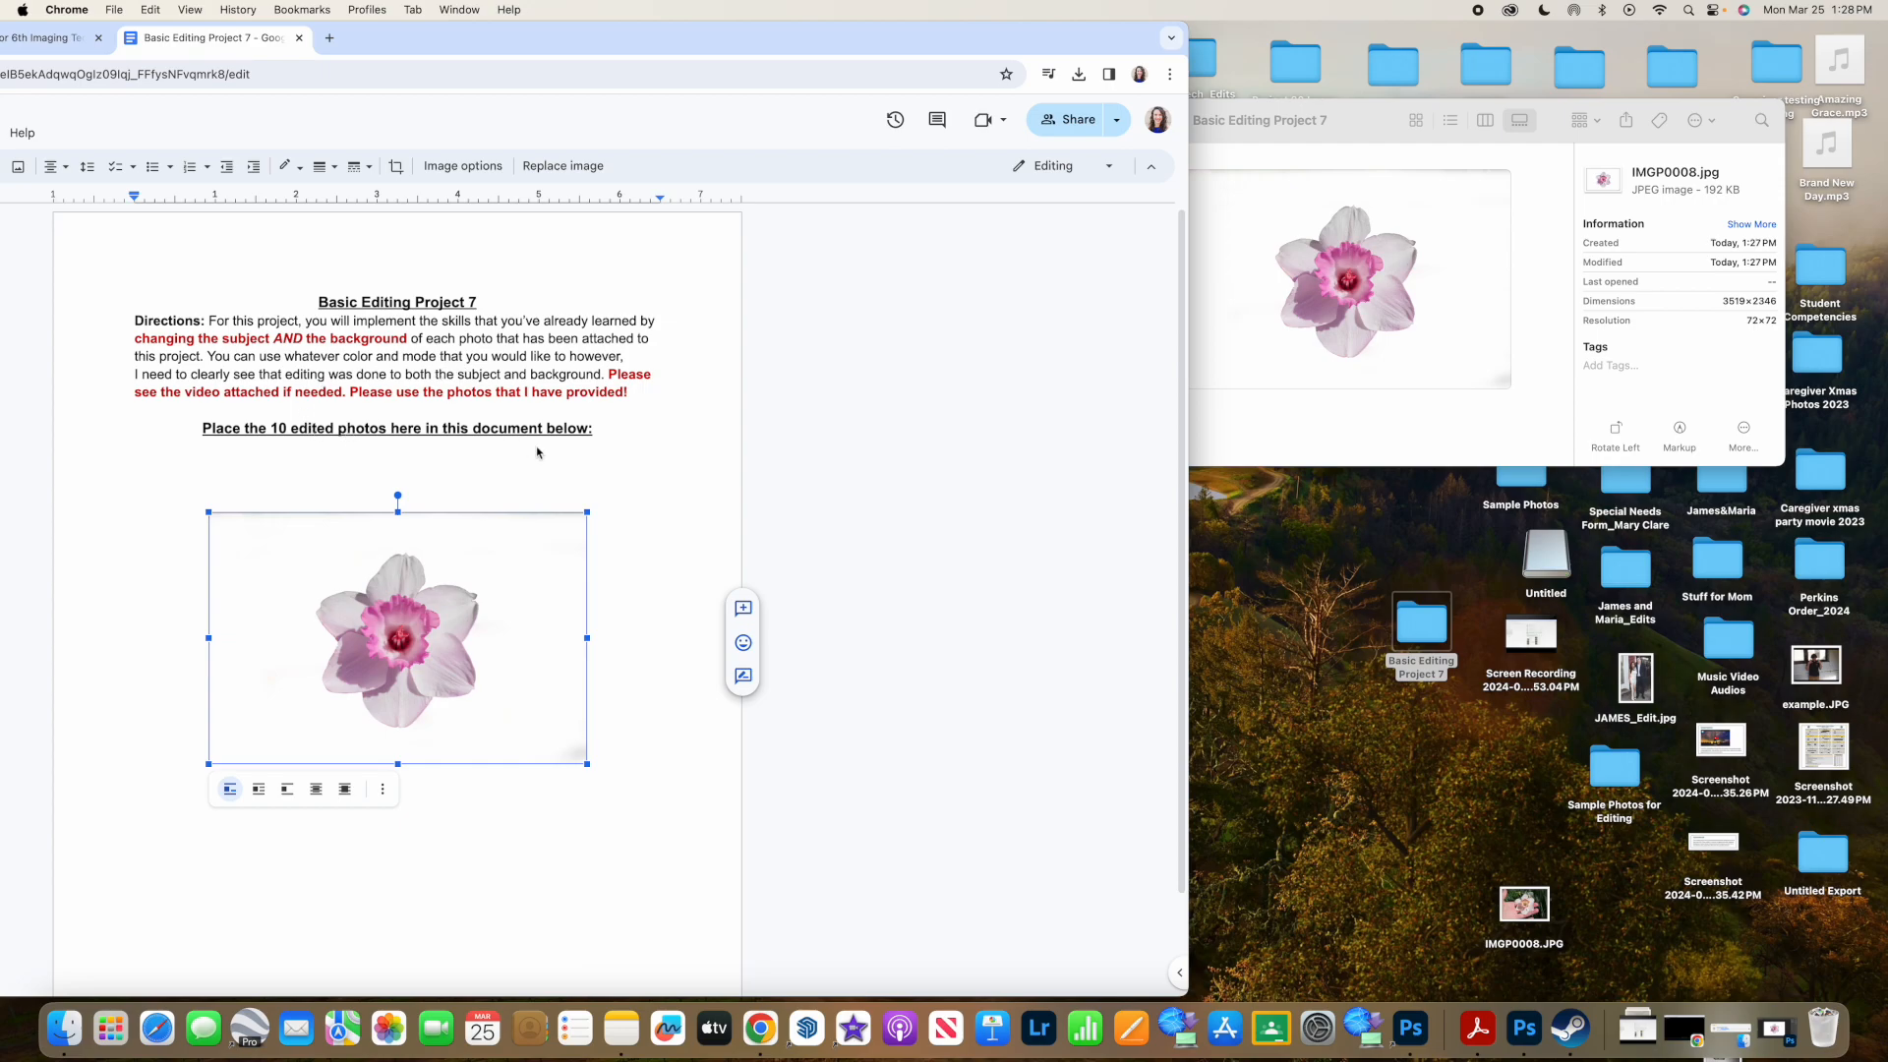